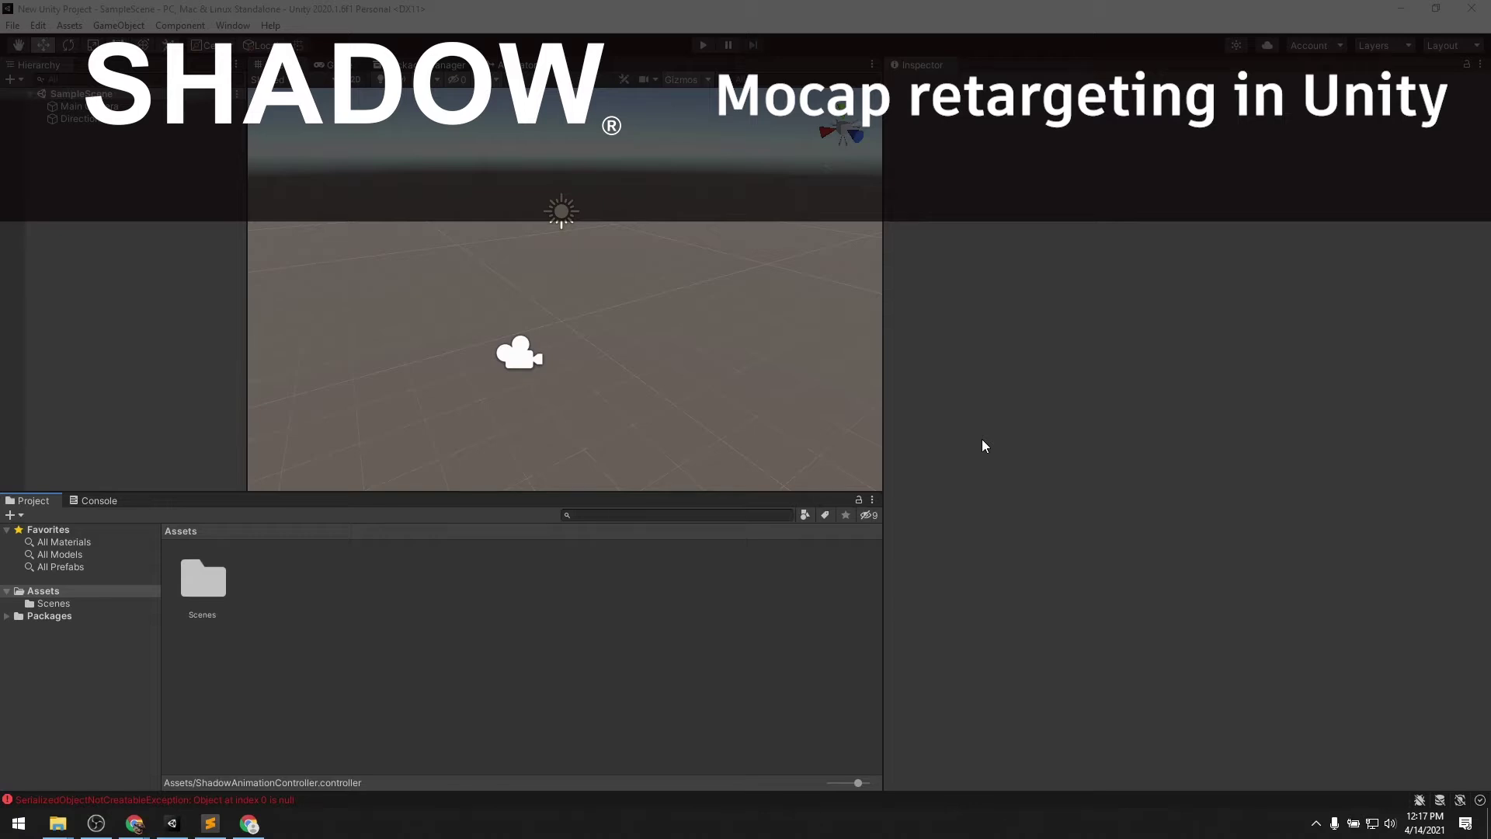
# - Import shadow_zombie_walk.fbx from the desktop into the project's Assets folder
pyautogui.click(1436, 9)
pyautogui.click(130, 435)
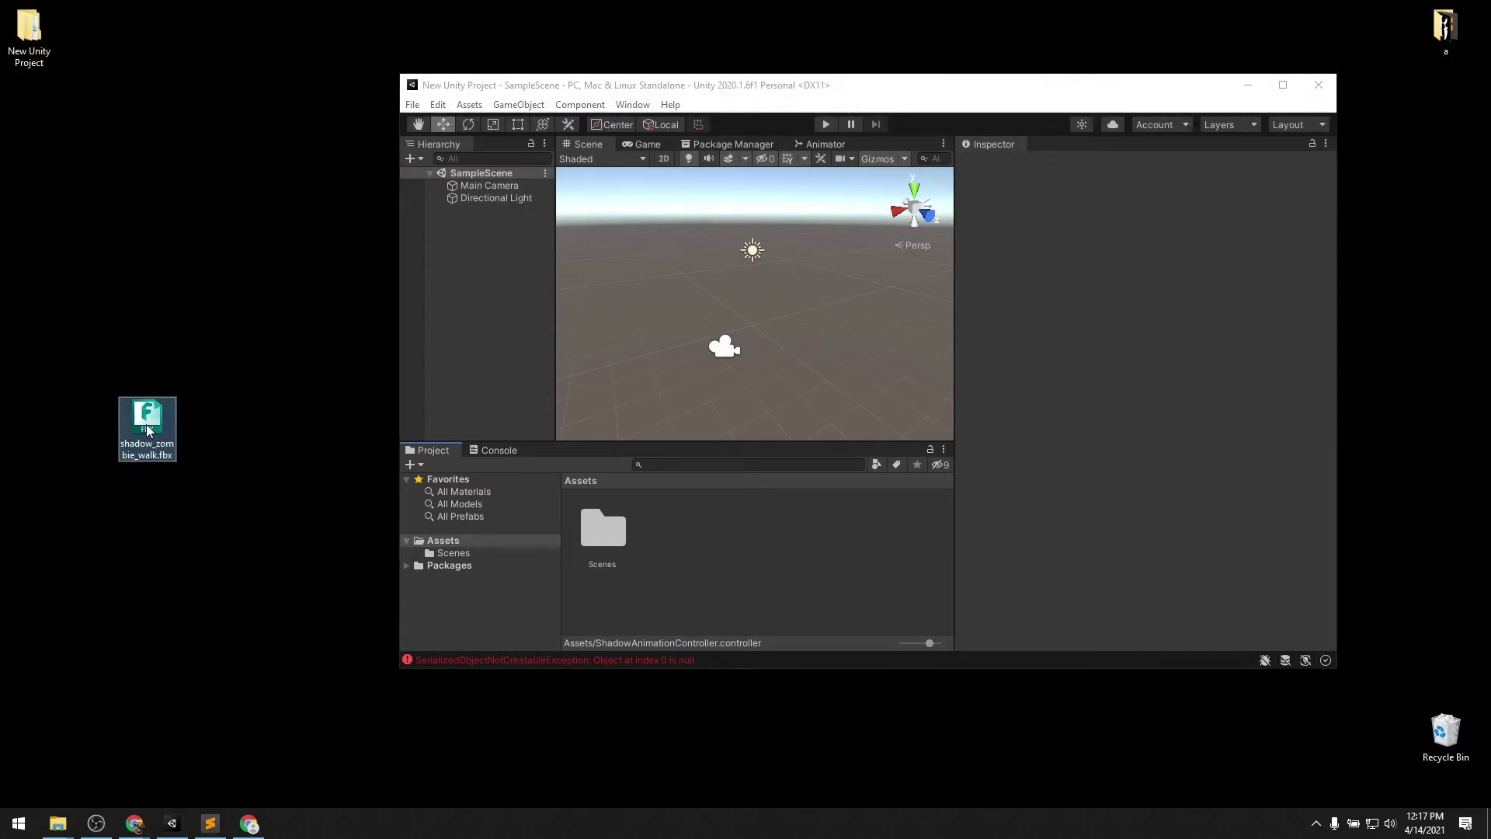
pyautogui.moveTo(148, 431); pyautogui.dragTo(699, 556)
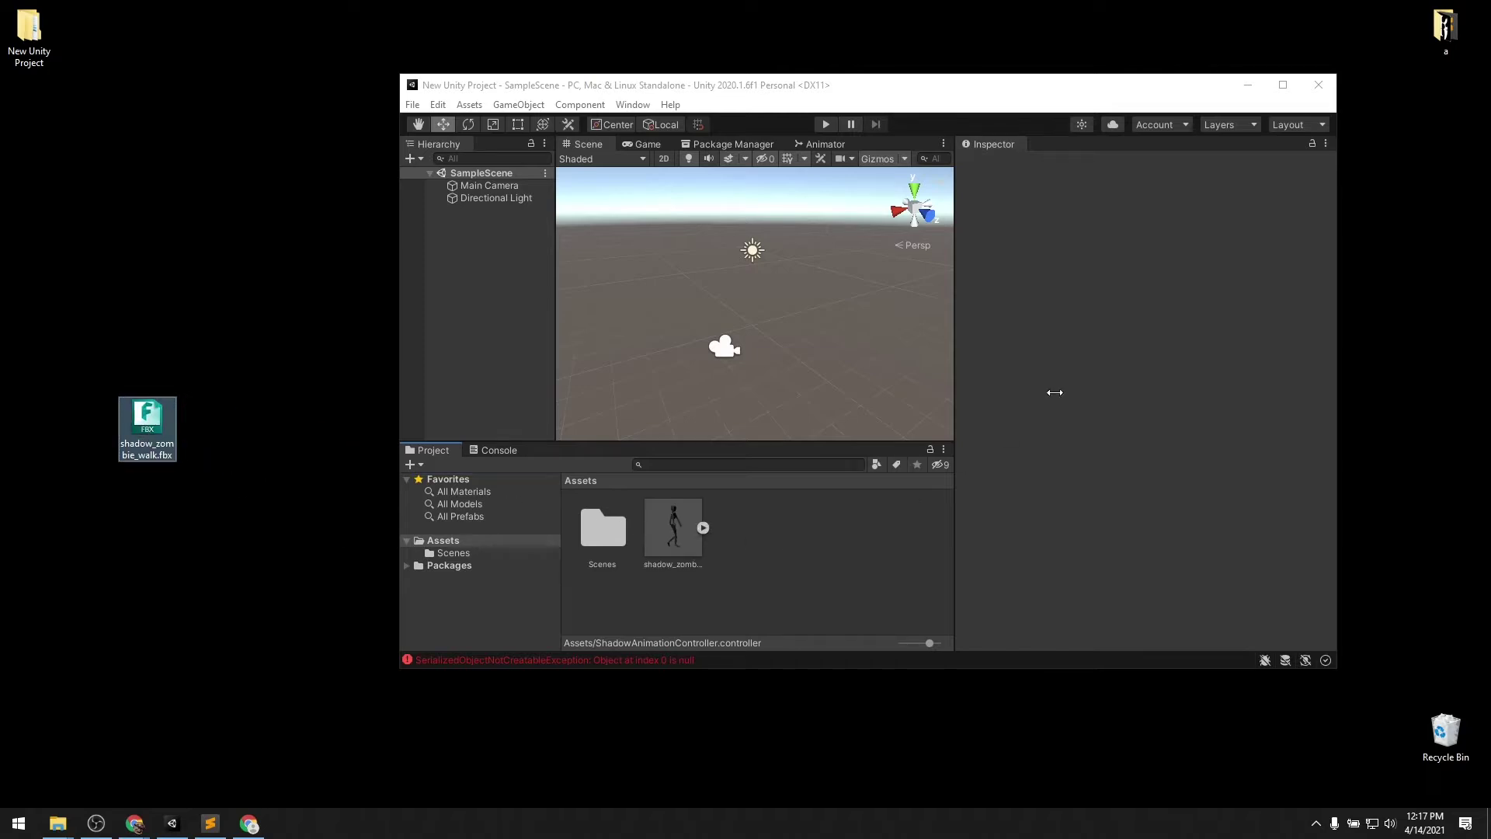
pyautogui.click(1283, 85)
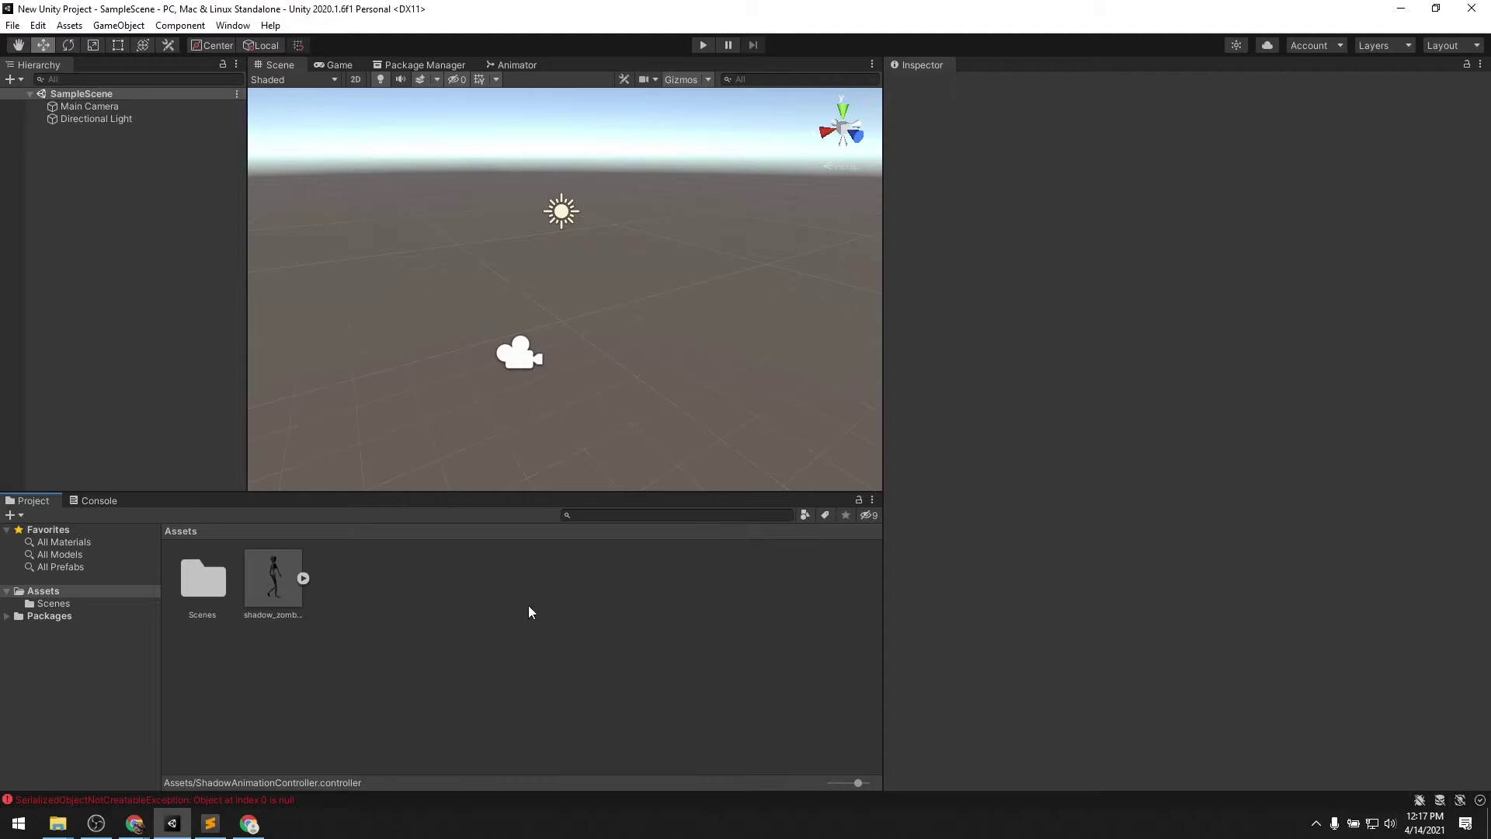
# - Expand the shadow_zombie_walk model and preview its Take 001 animation clip
pyautogui.click(271, 586)
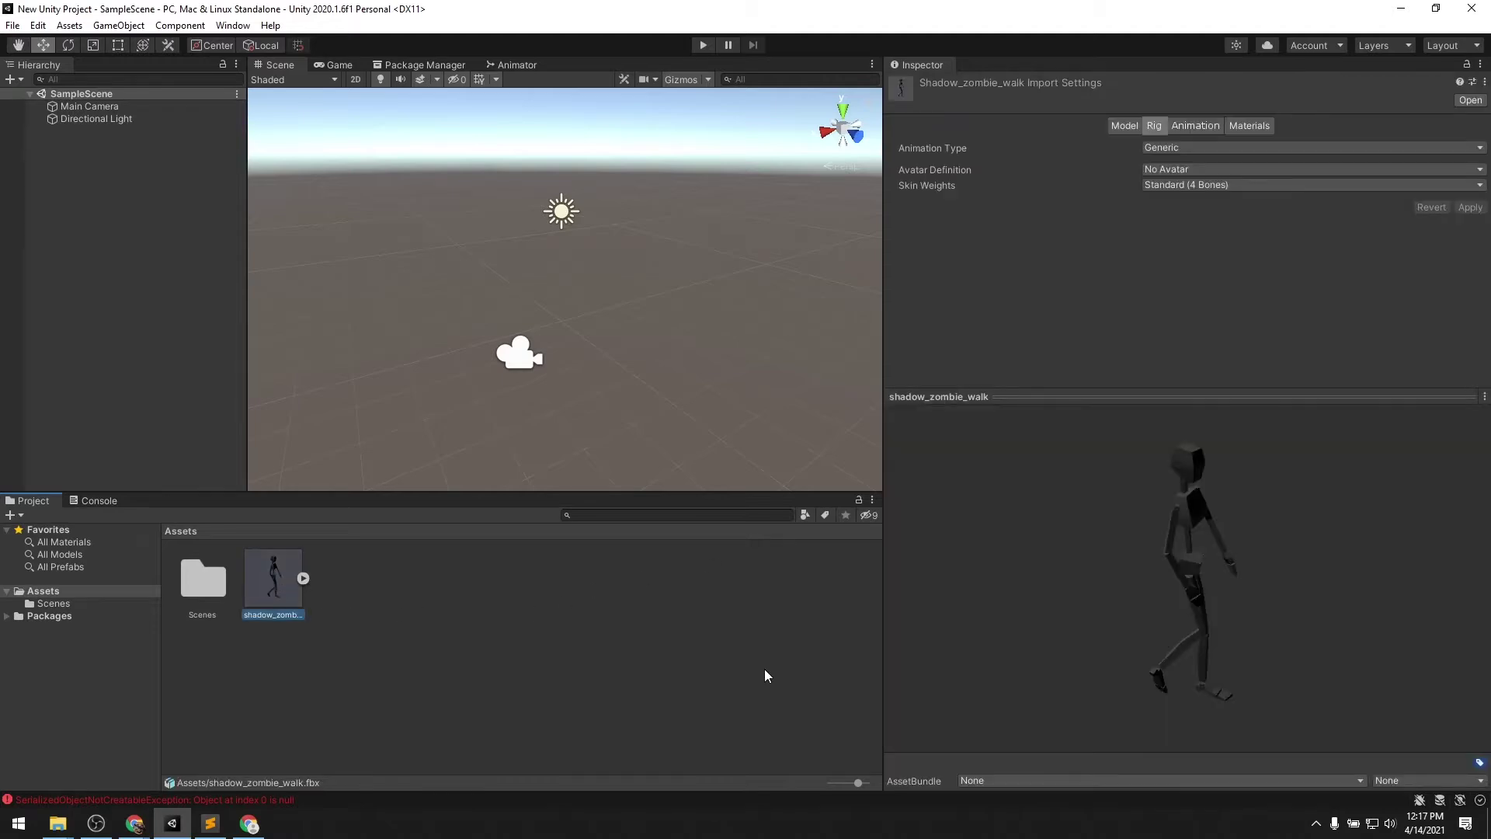
pyautogui.click(303, 579)
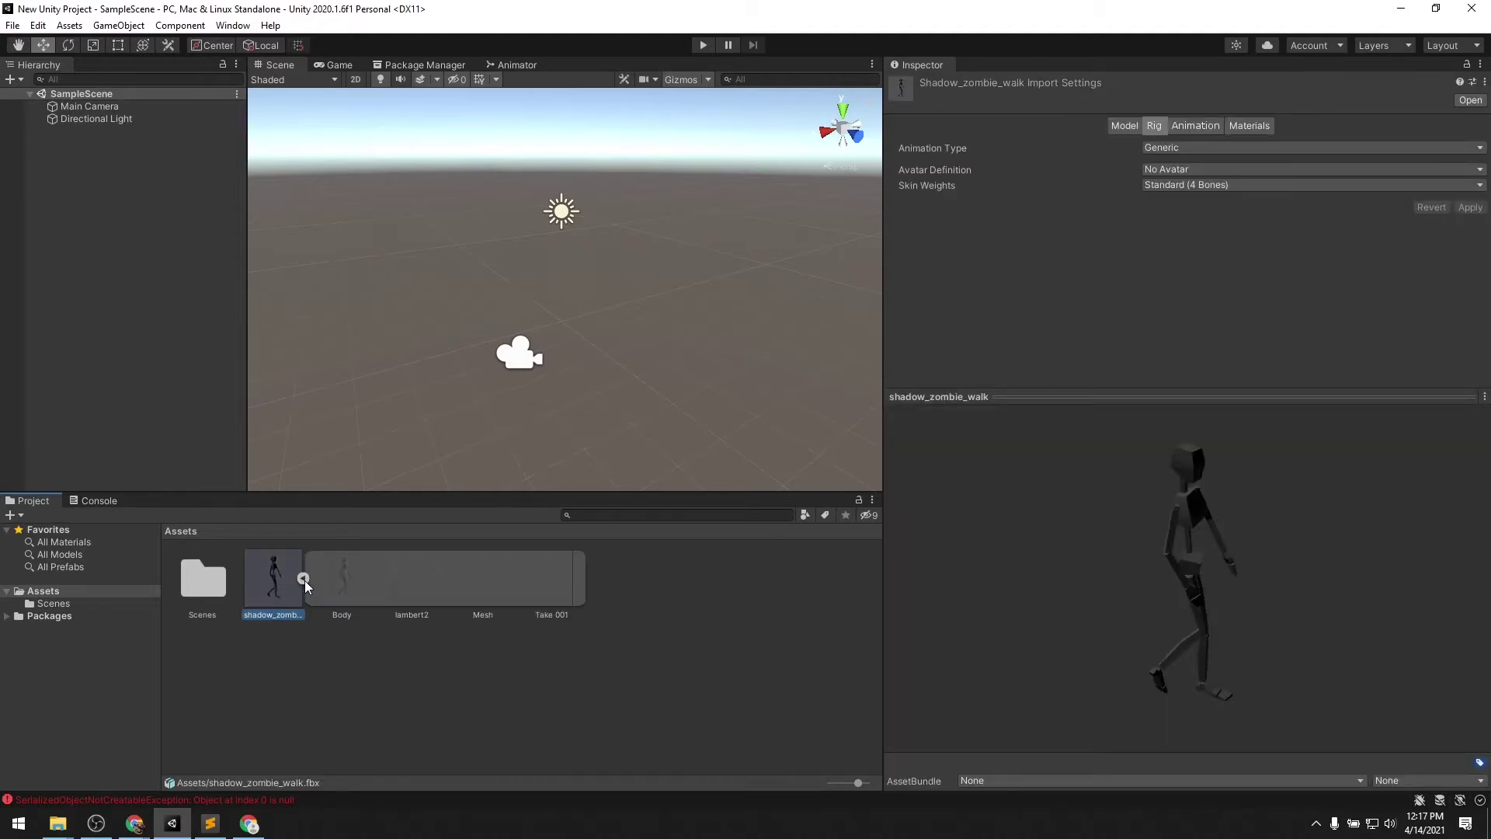
pyautogui.click(552, 587)
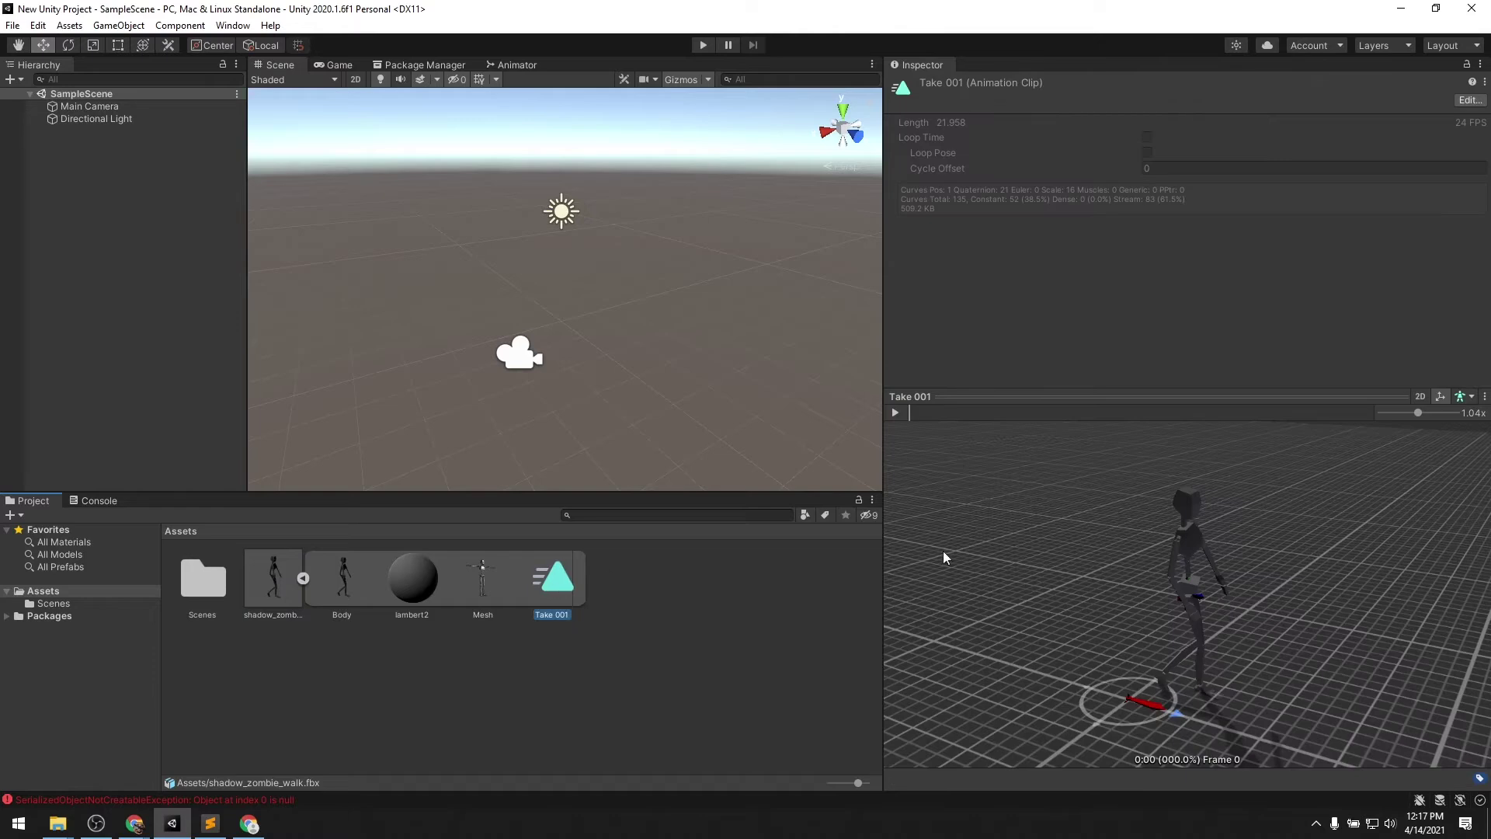
pyautogui.click(900, 412)
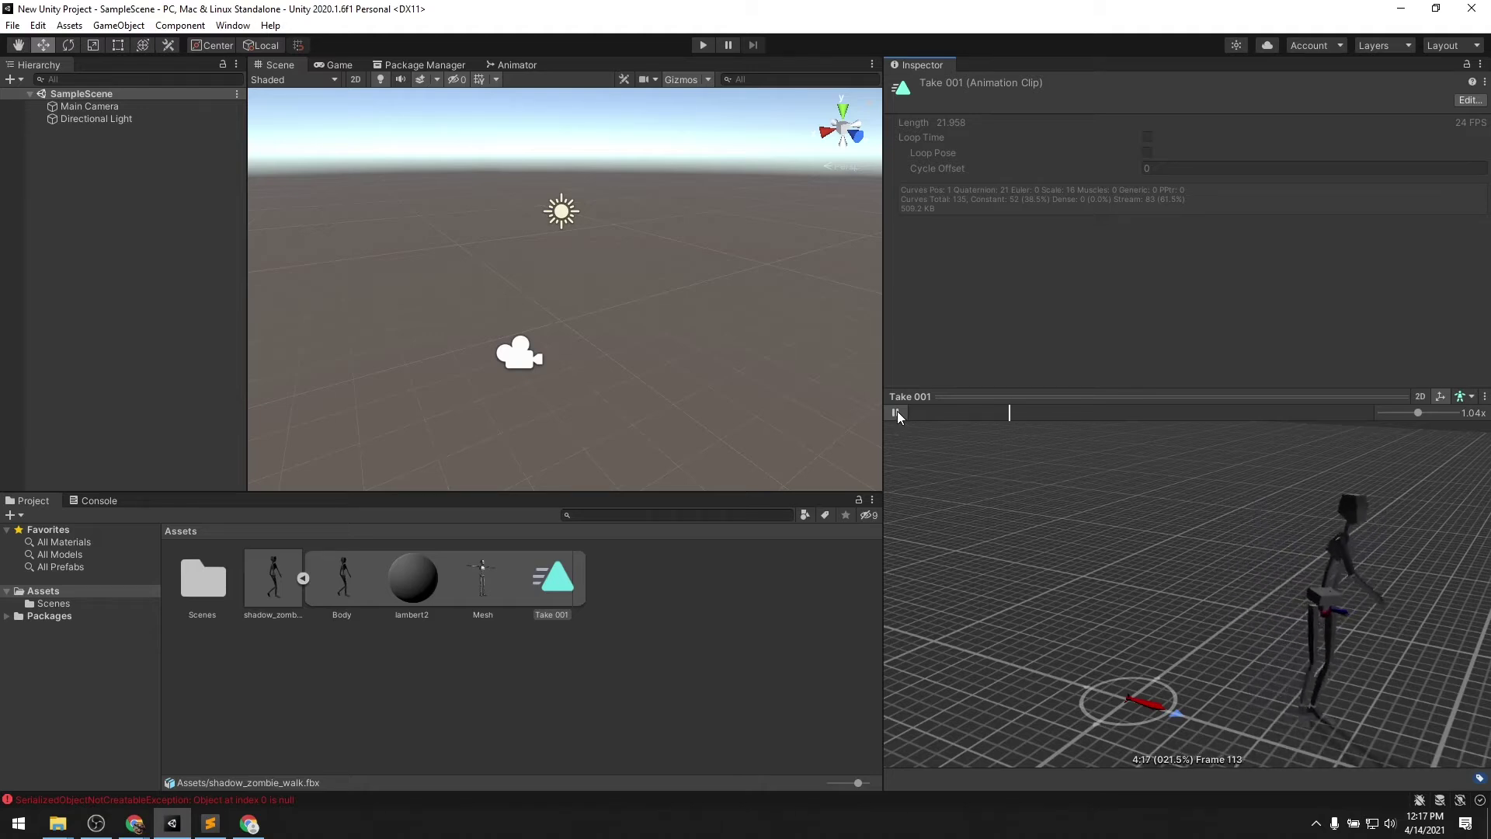
pyautogui.click(896, 412)
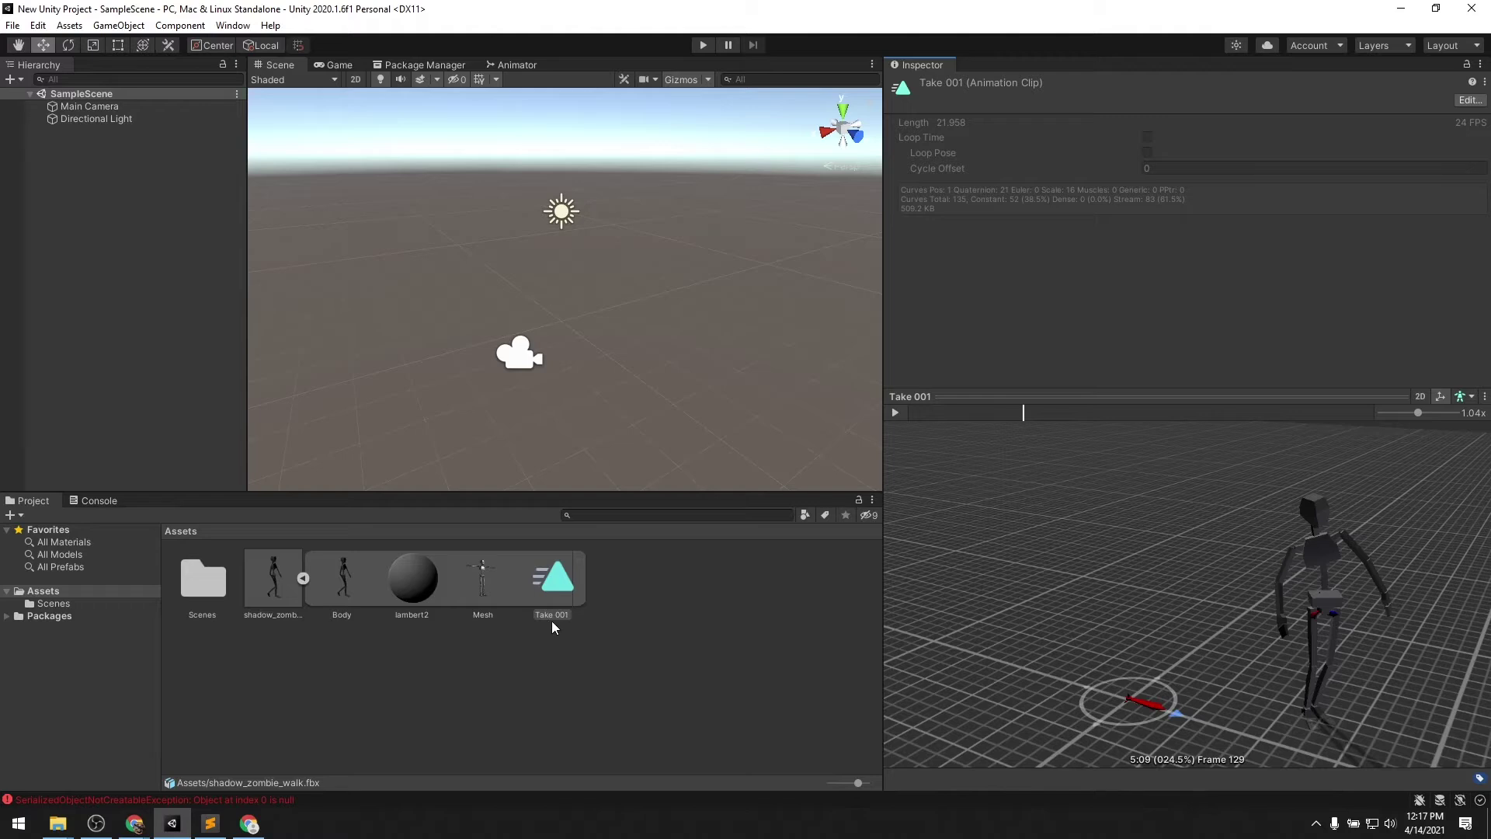
# - Rename the shadow_zombie_walk model asset as ShadowCharacter@zombie_walk and check its animation clip
pyautogui.click(272, 606)
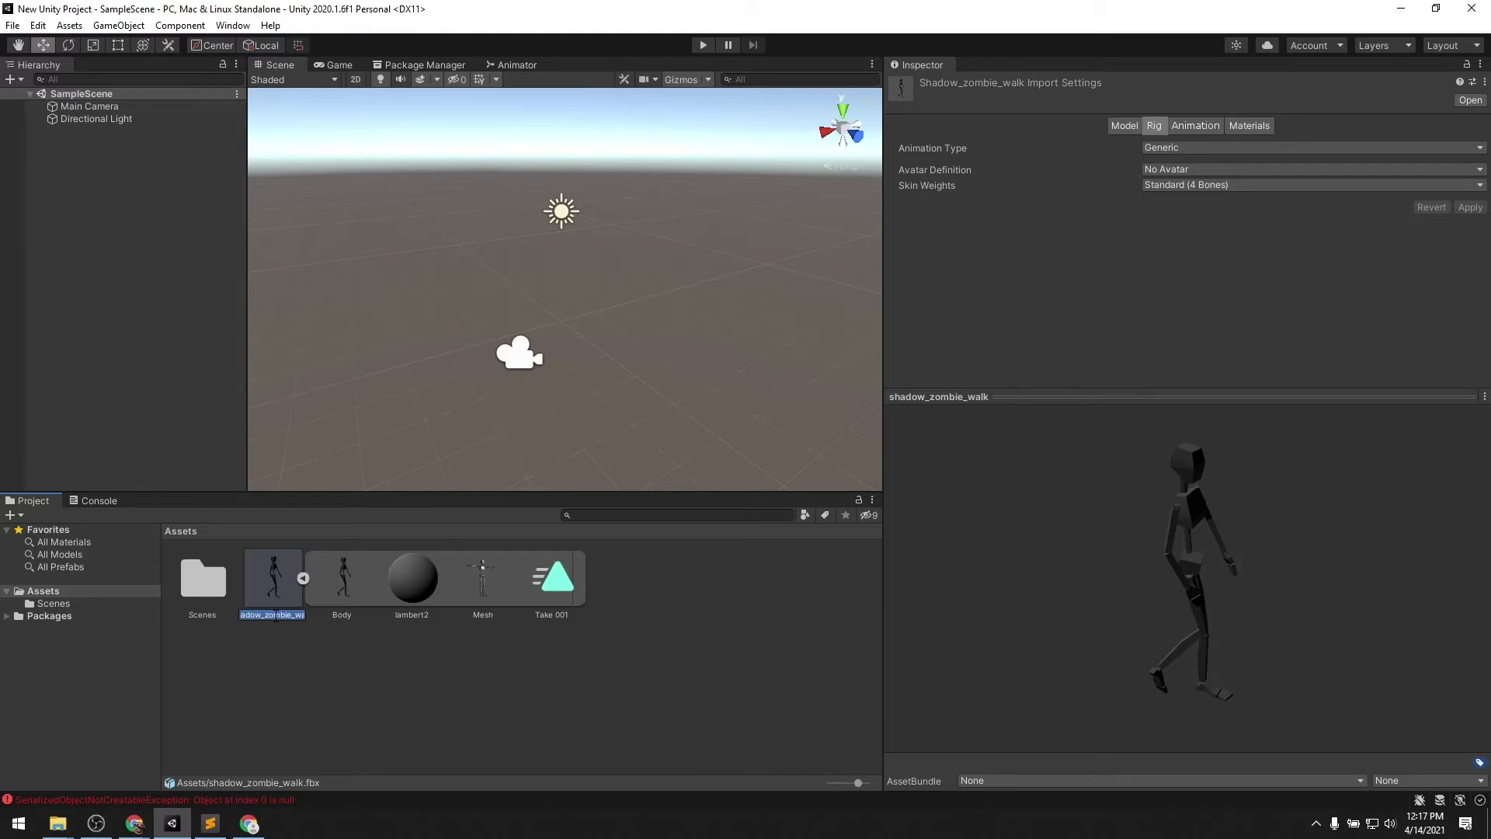
pyautogui.write('ShadowCharacter@zombie_walk')
pyautogui.press('Return')
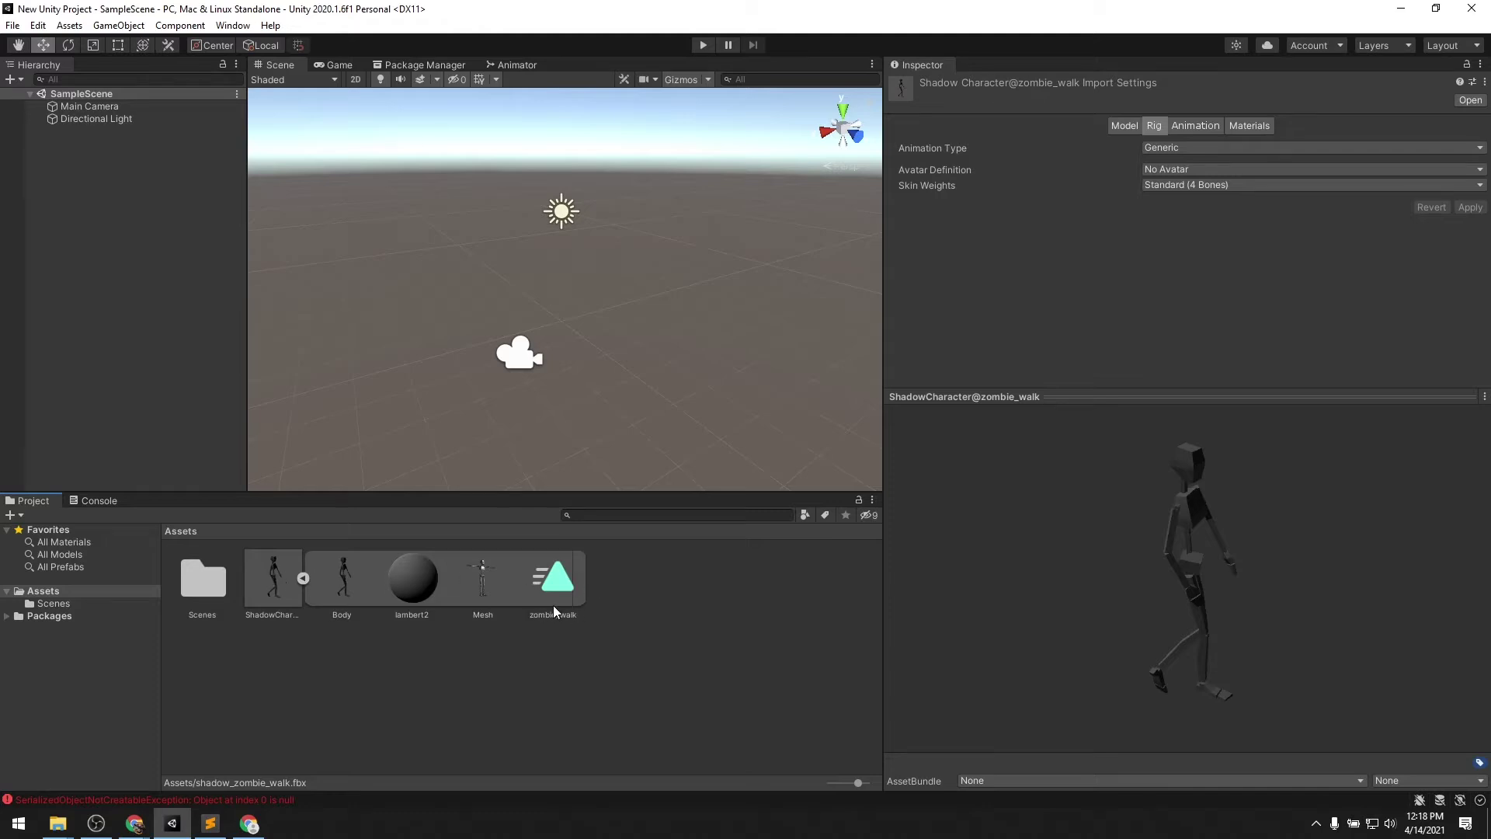
pyautogui.click(557, 585)
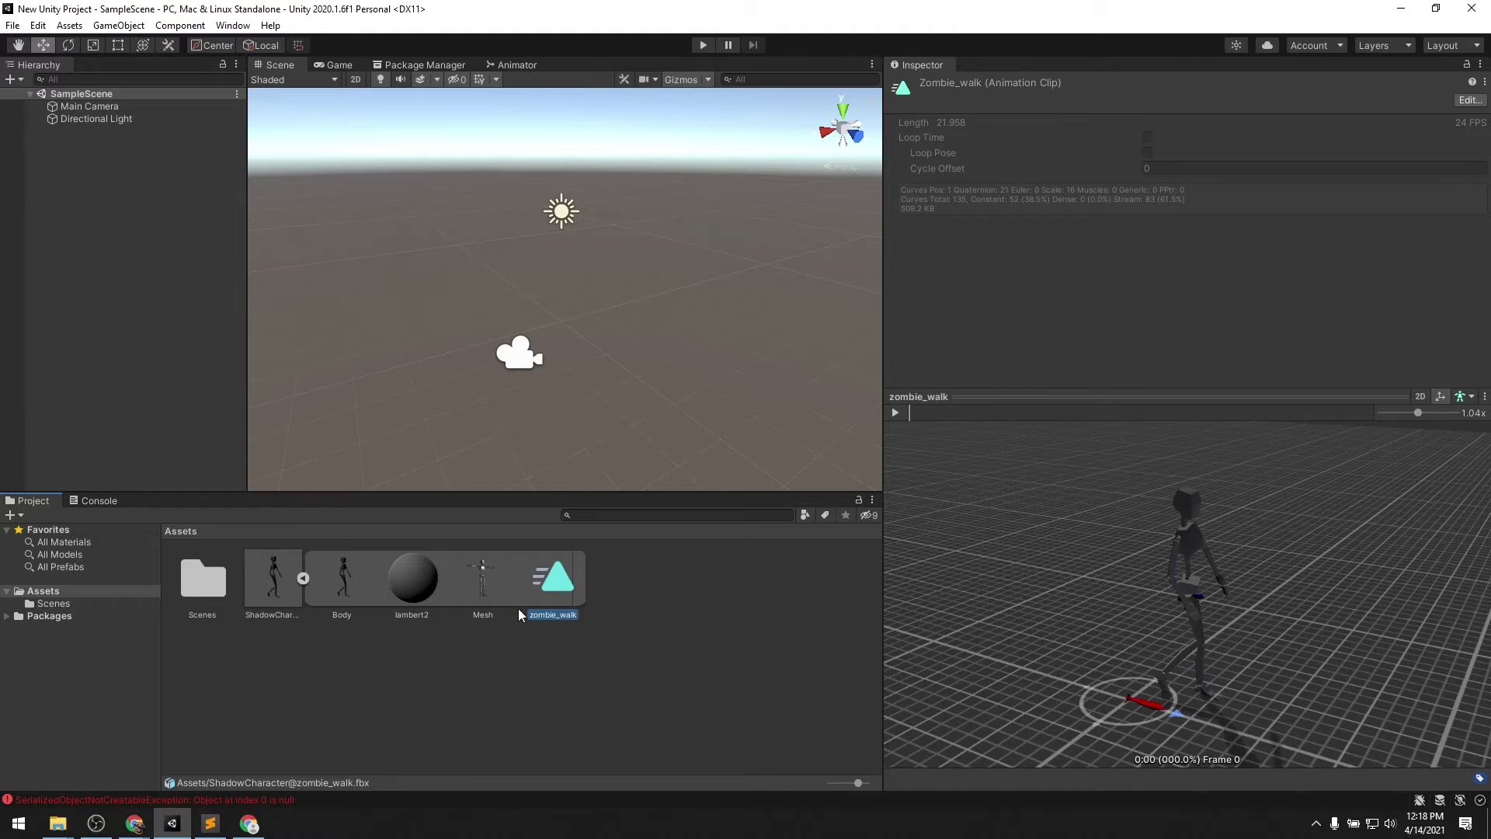
pyautogui.click(449, 670)
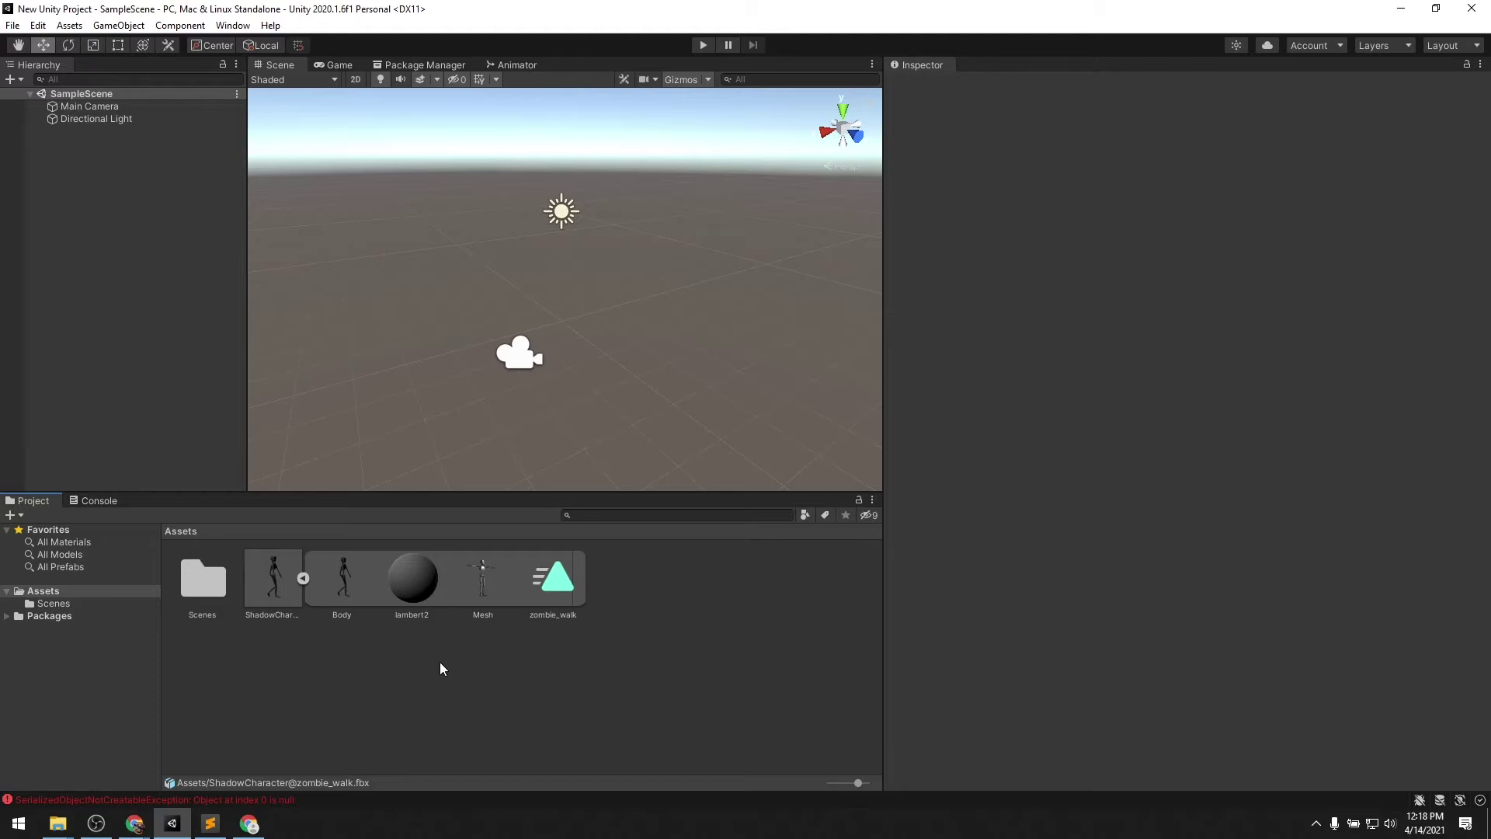
# - Switch to Chrome to view the Space Robot Kyle page on the Unity Asset Store, and return to Unity
pyautogui.moveTo(134, 823)
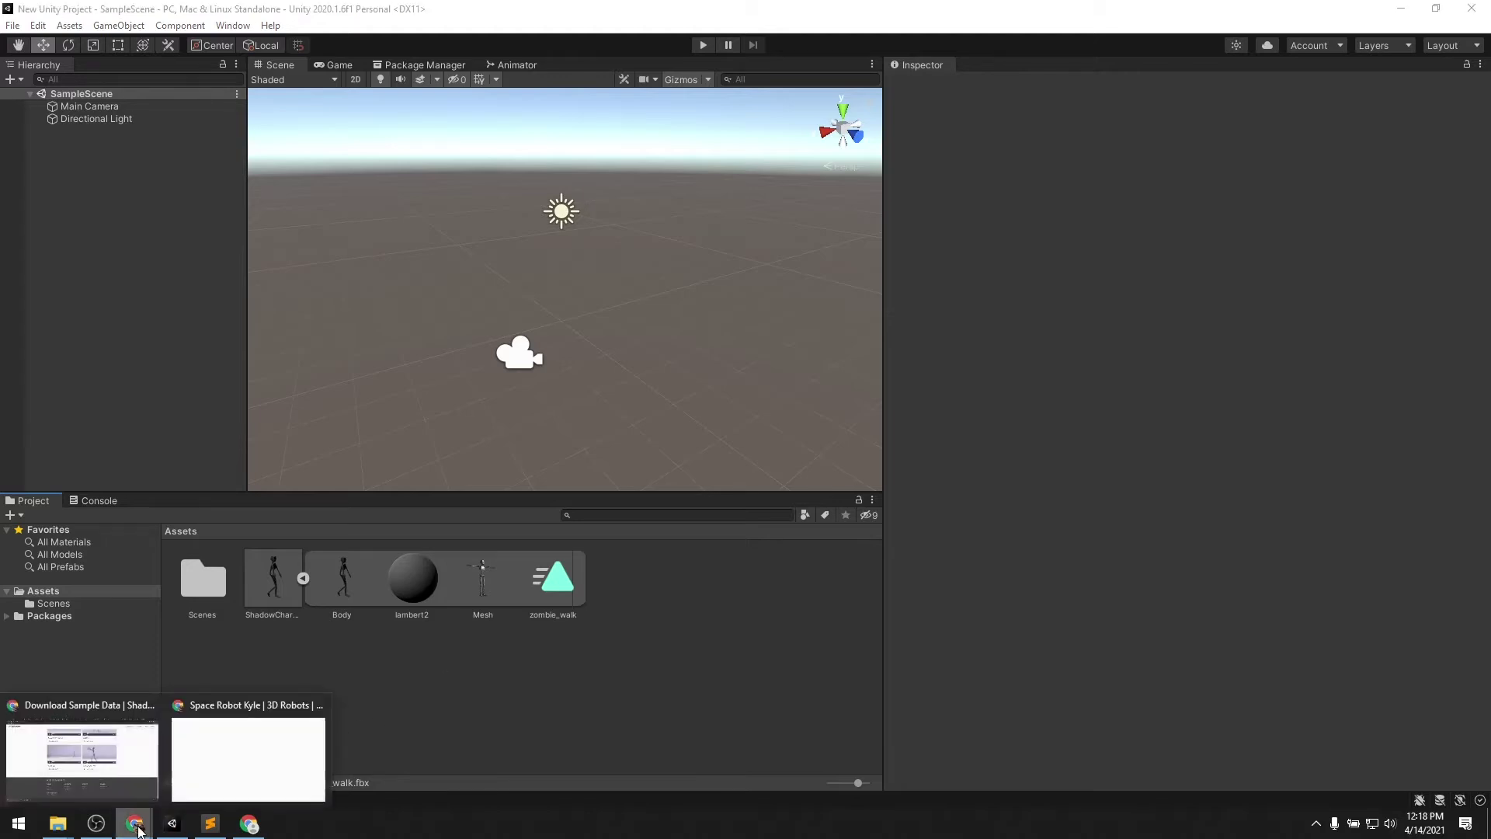
pyautogui.click(231, 769)
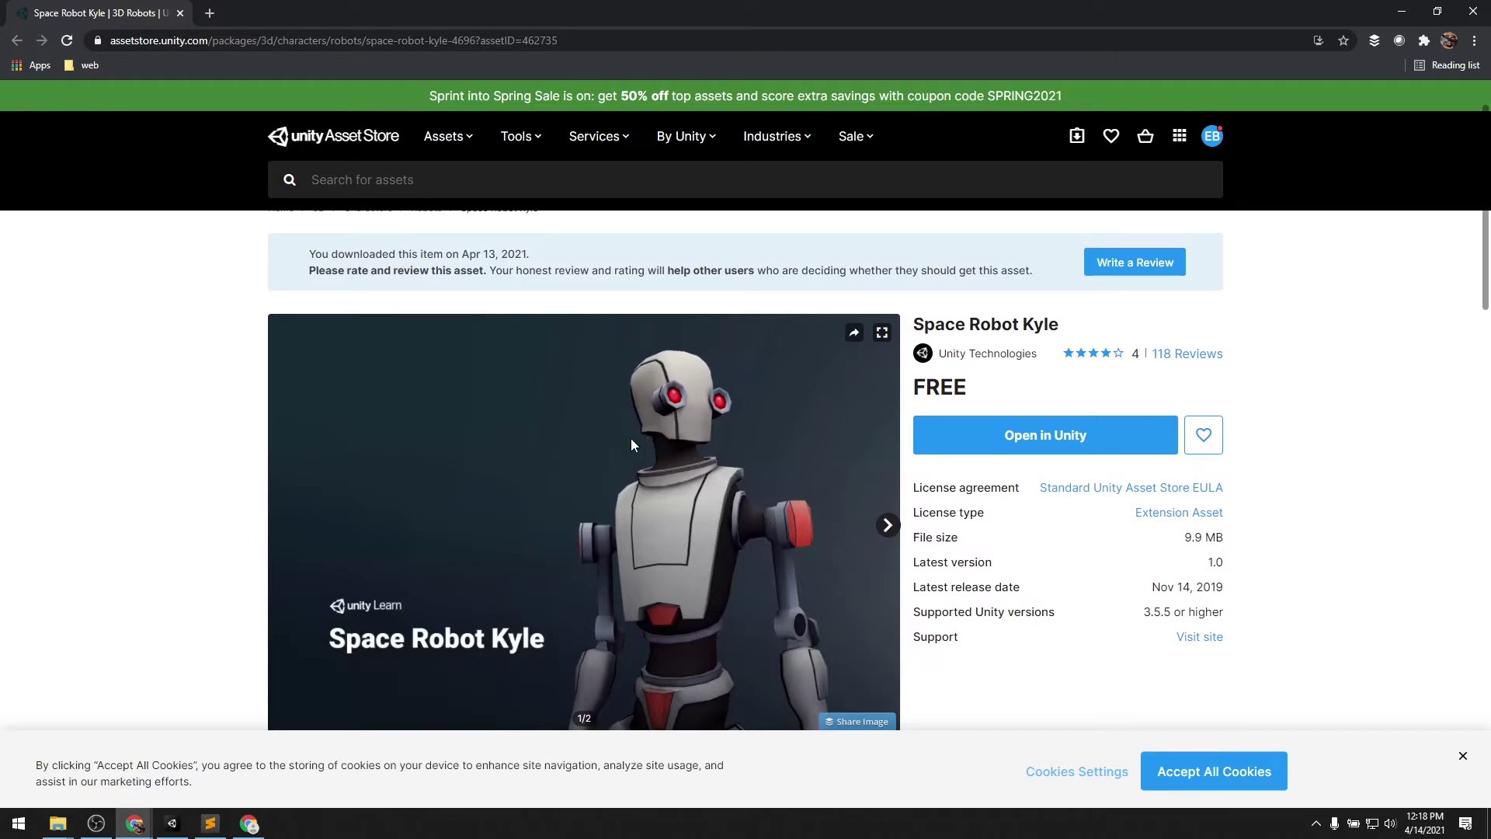
pyautogui.click(1401, 10)
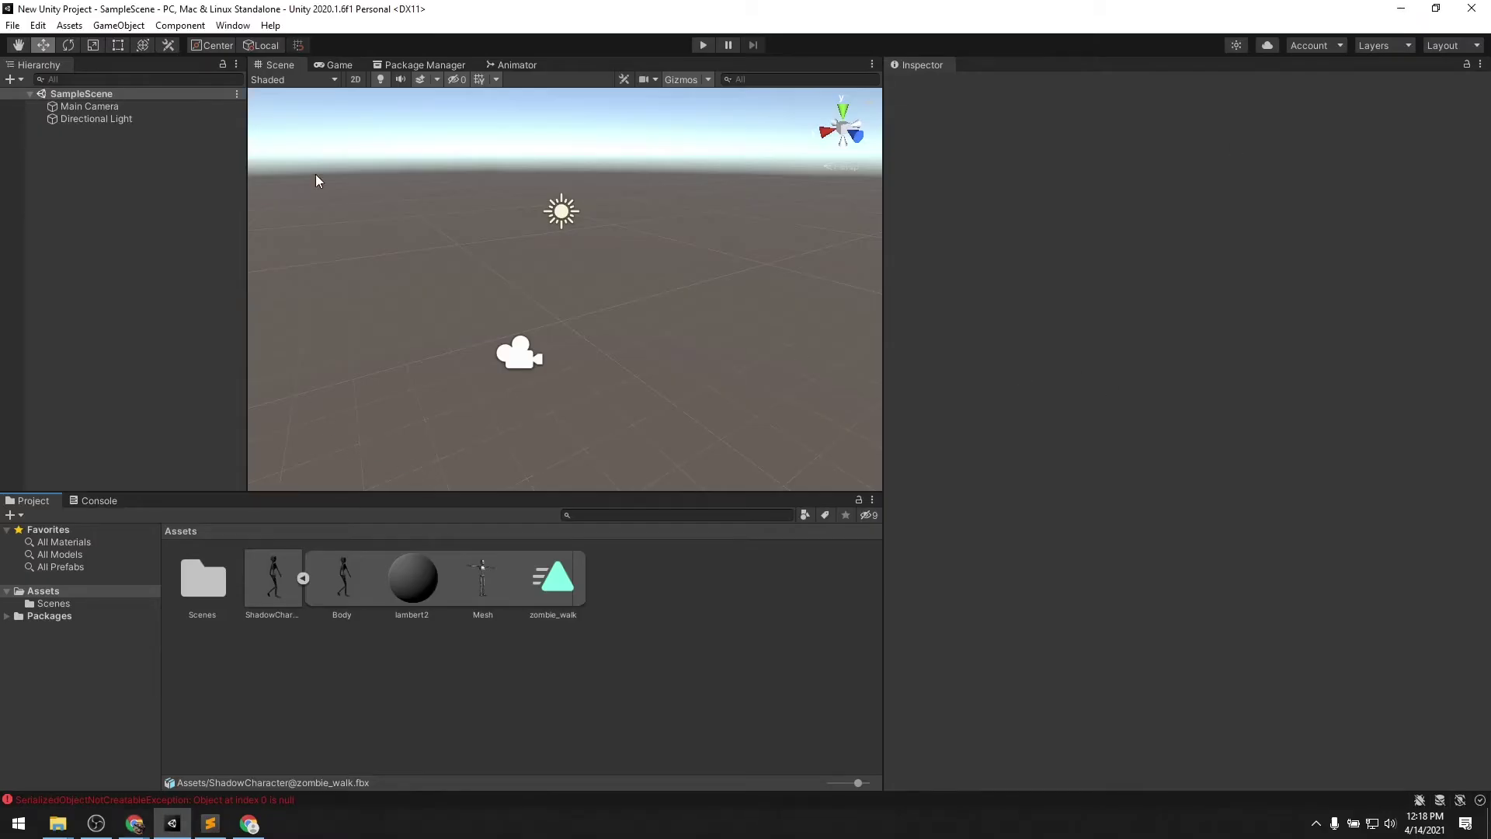
# - Import all files of the Space Robot Kyle package and select the Robot Kyle model in its Model folder
pyautogui.click(416, 65)
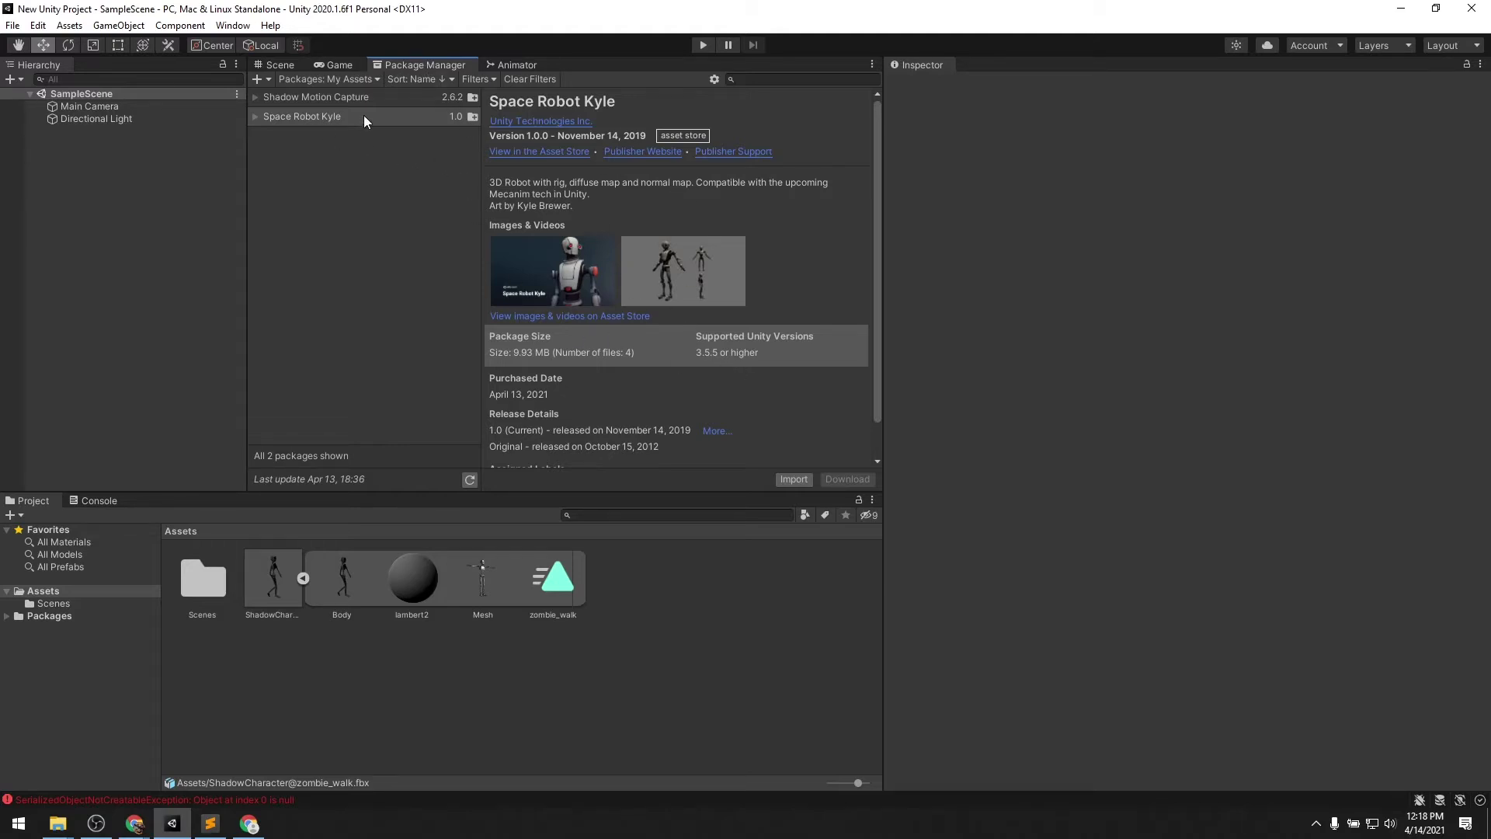
pyautogui.click(796, 481)
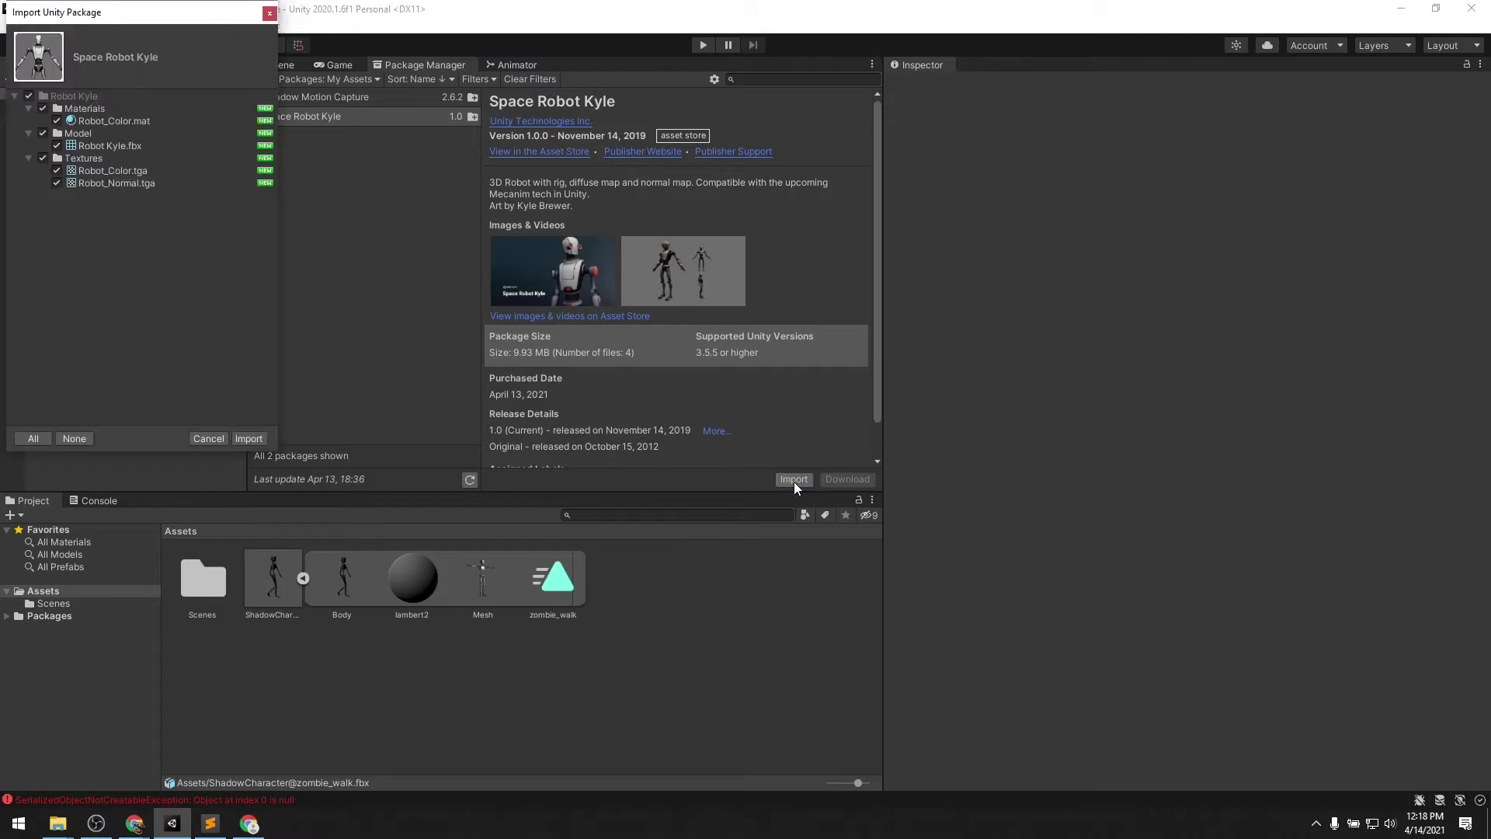
pyautogui.click(249, 438)
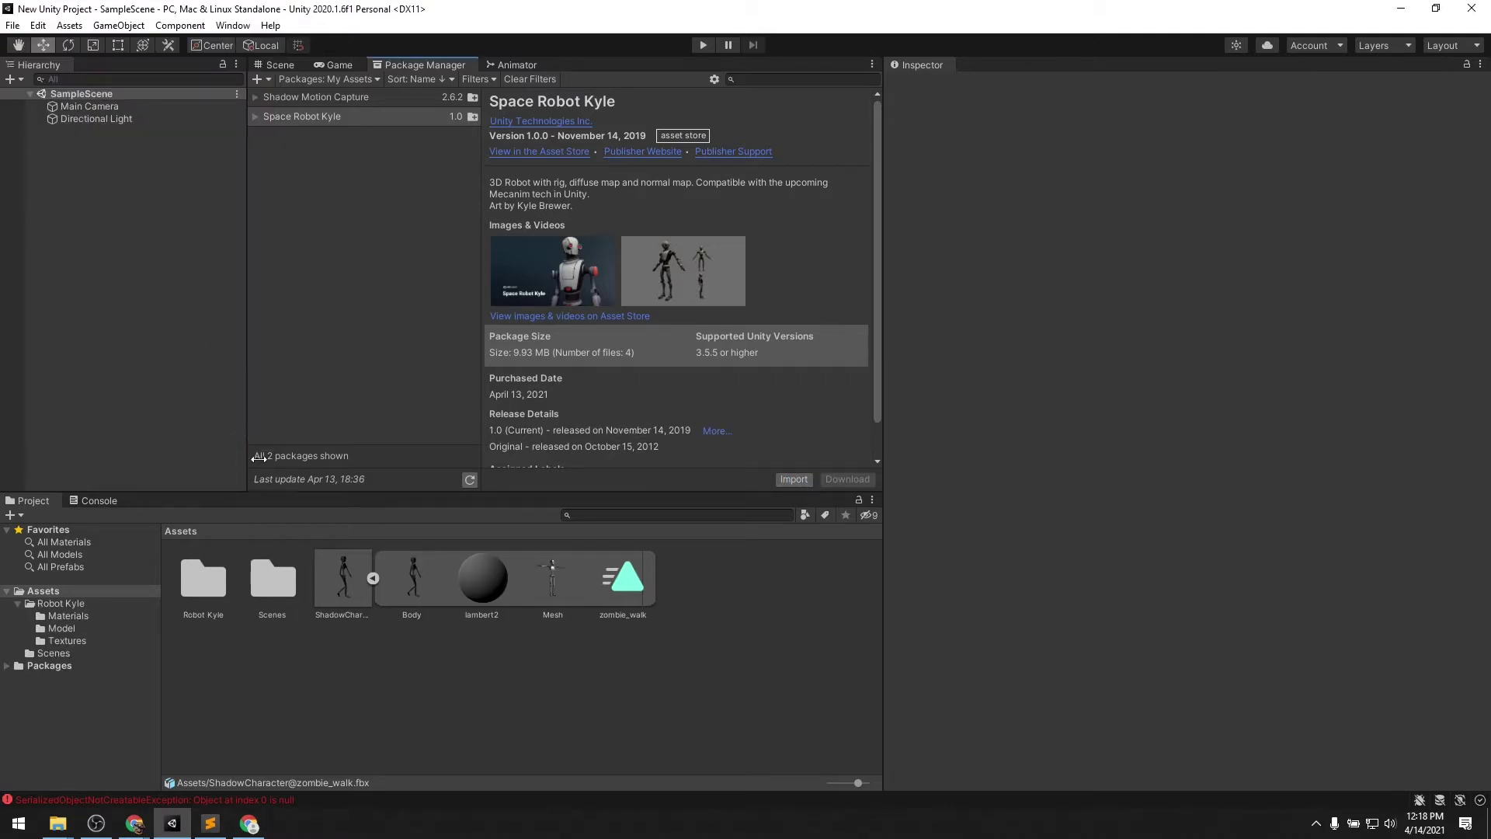
pyautogui.click(62, 627)
pyautogui.click(199, 581)
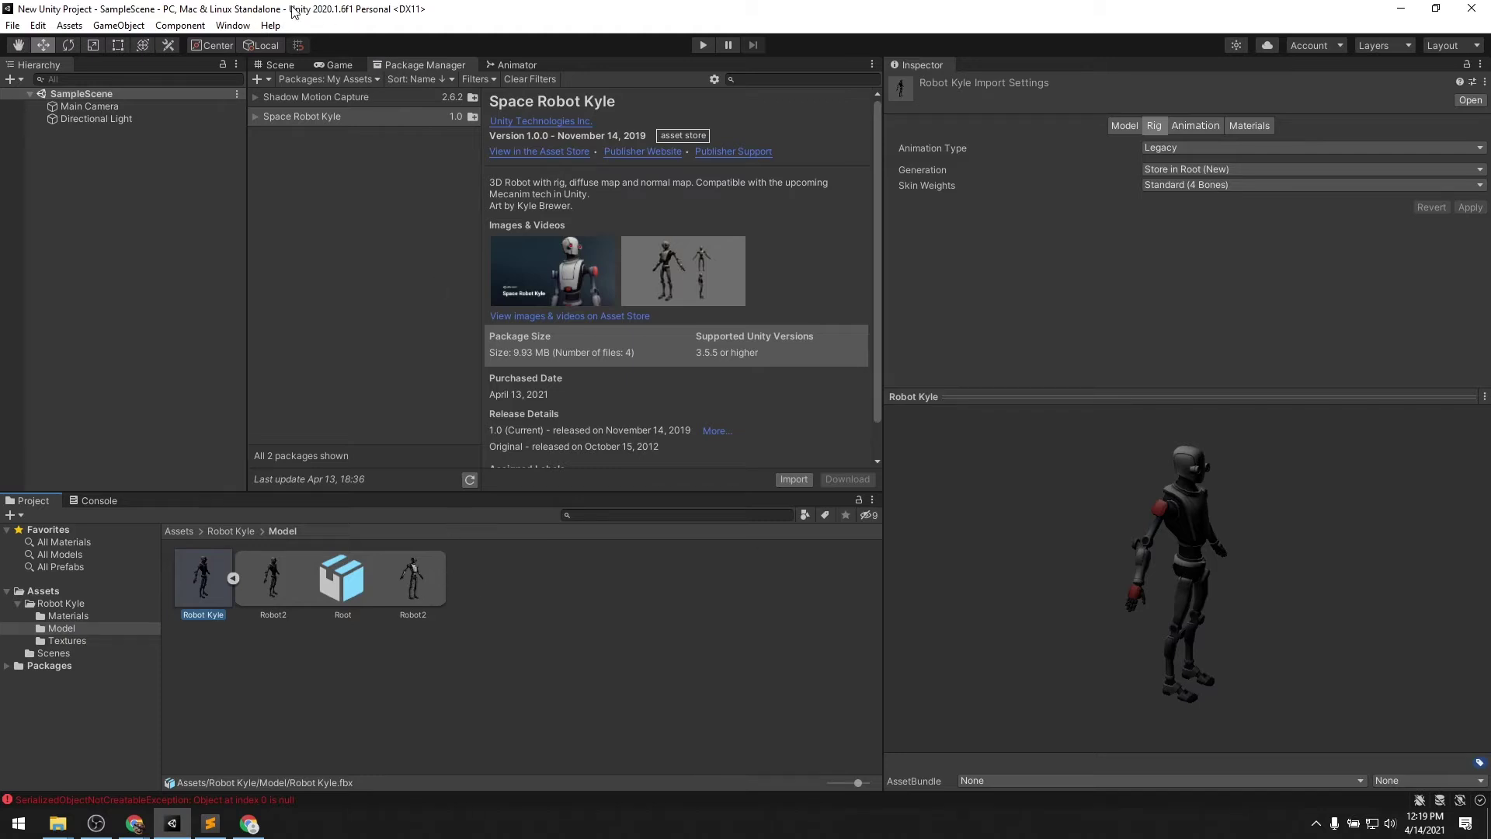
# - Set the ShadowCharacter@zombie_walk model's rig animation type to Humanoid, creating the avatar from this model, and apply it
pyautogui.click(276, 65)
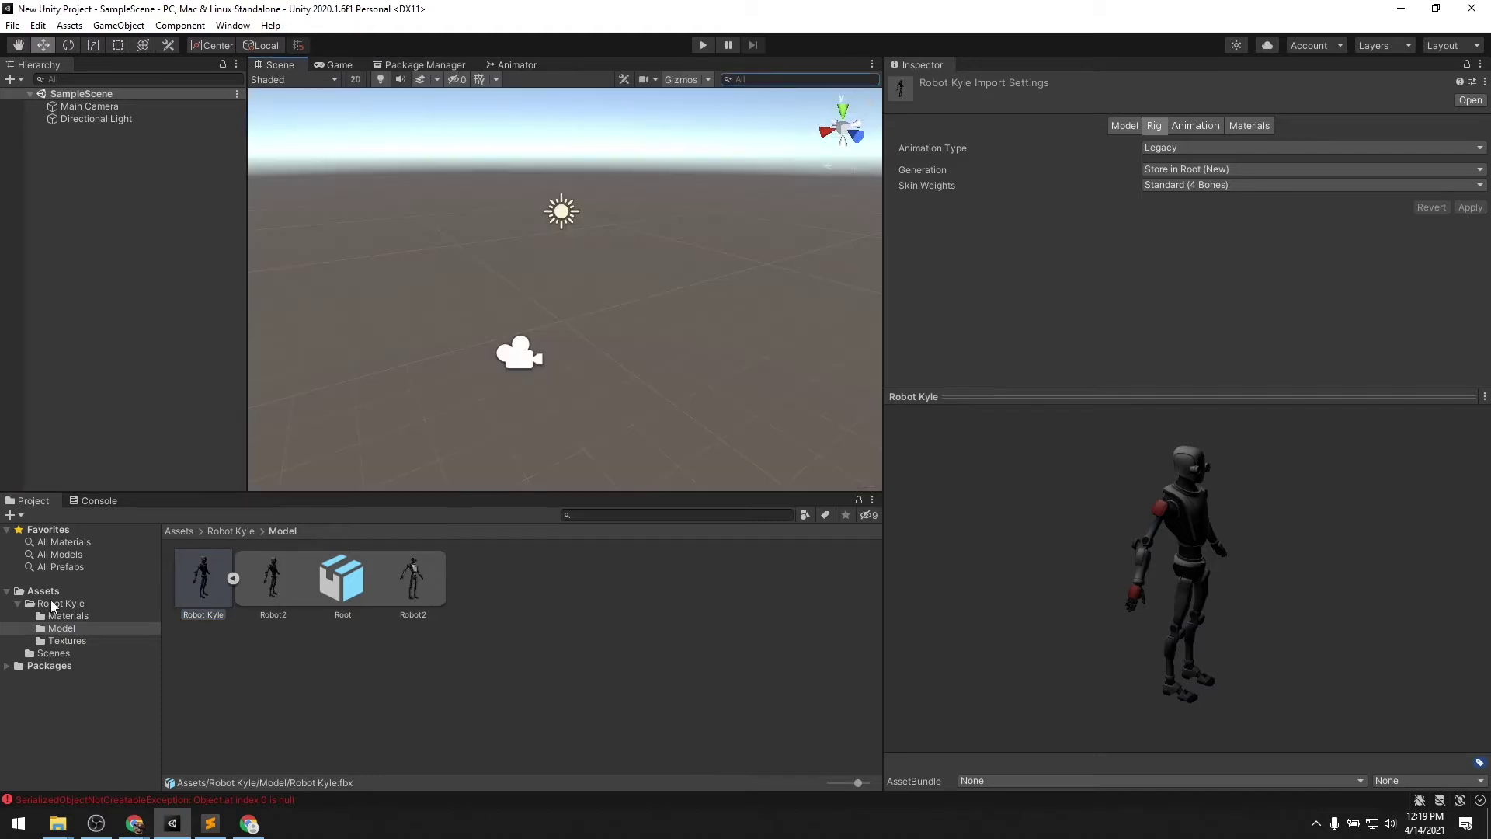
pyautogui.click(43, 590)
pyautogui.click(339, 575)
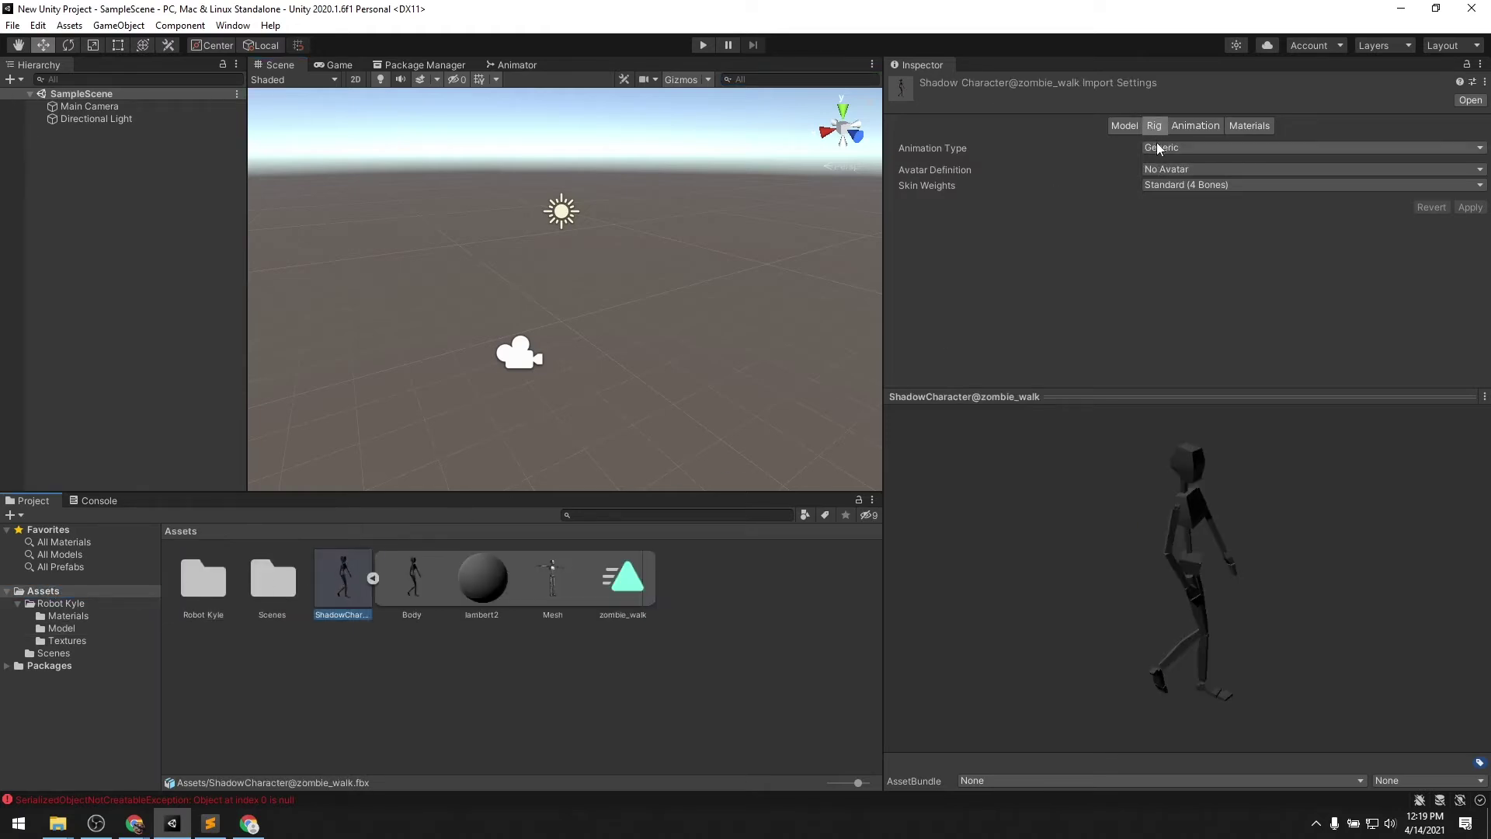
pyautogui.click(1195, 148)
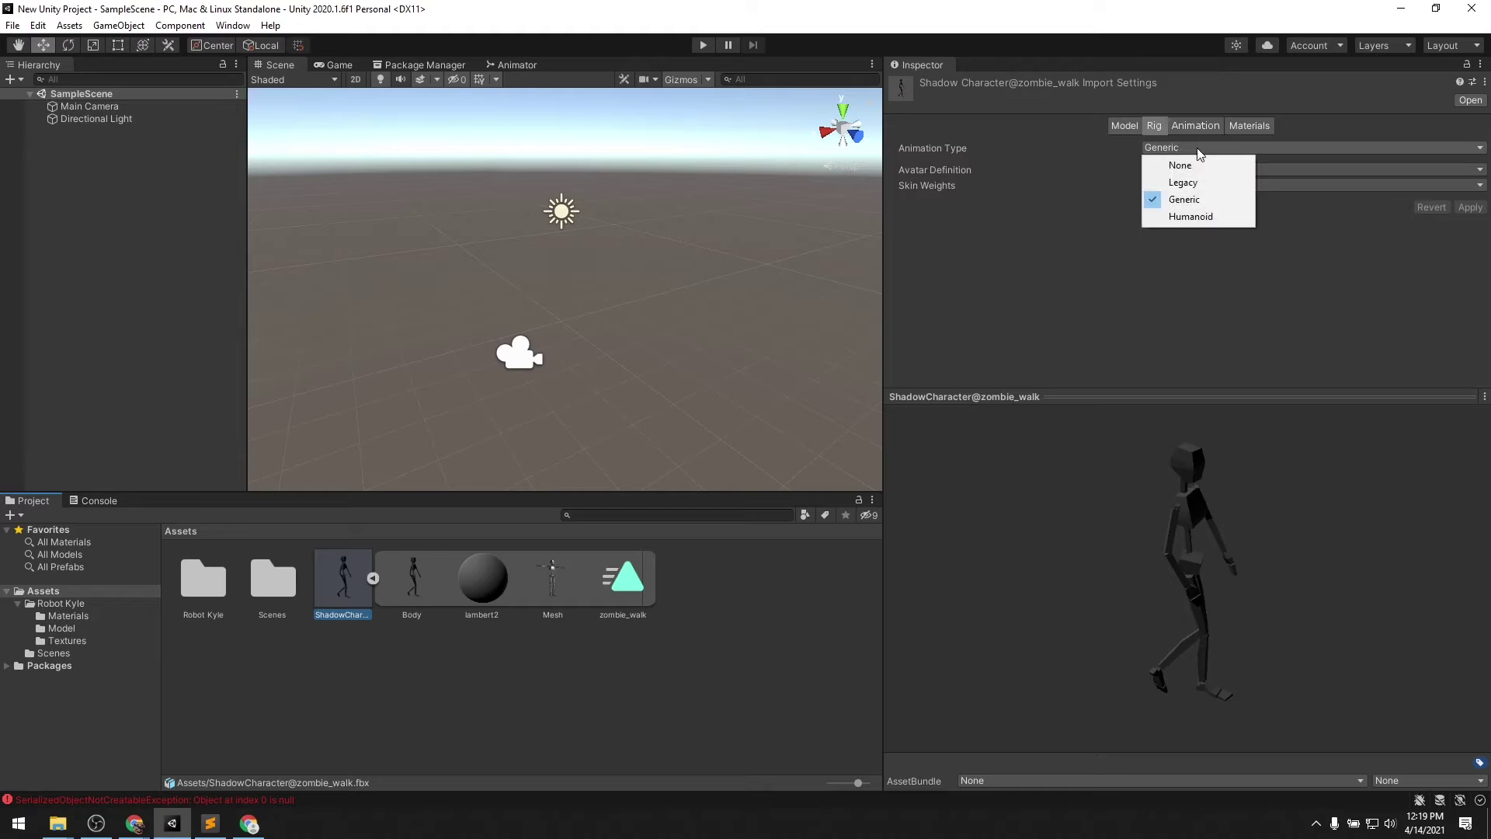
pyautogui.click(1195, 217)
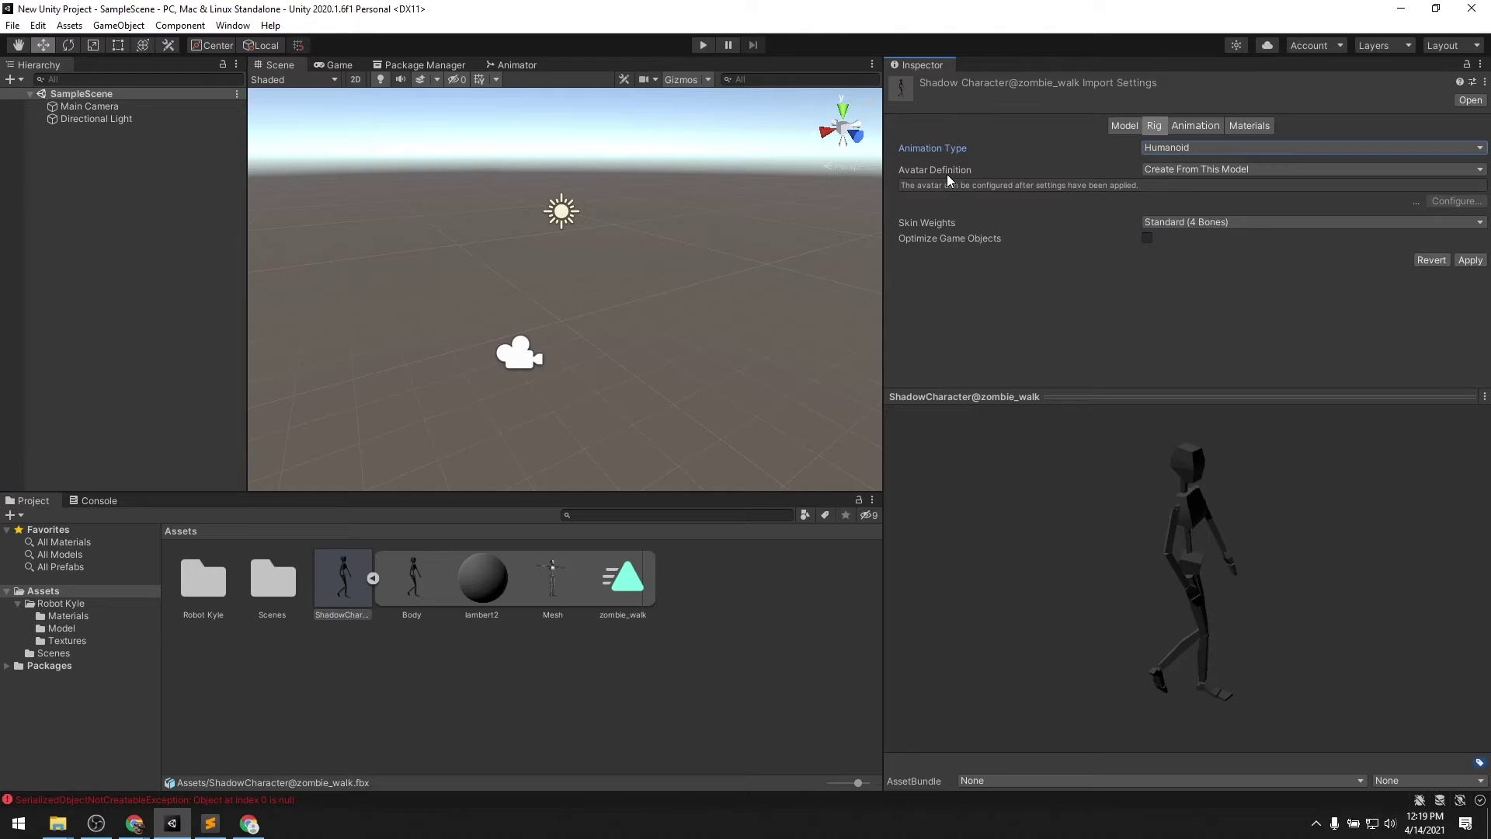
pyautogui.moveTo(919, 172)
pyautogui.click(1470, 259)
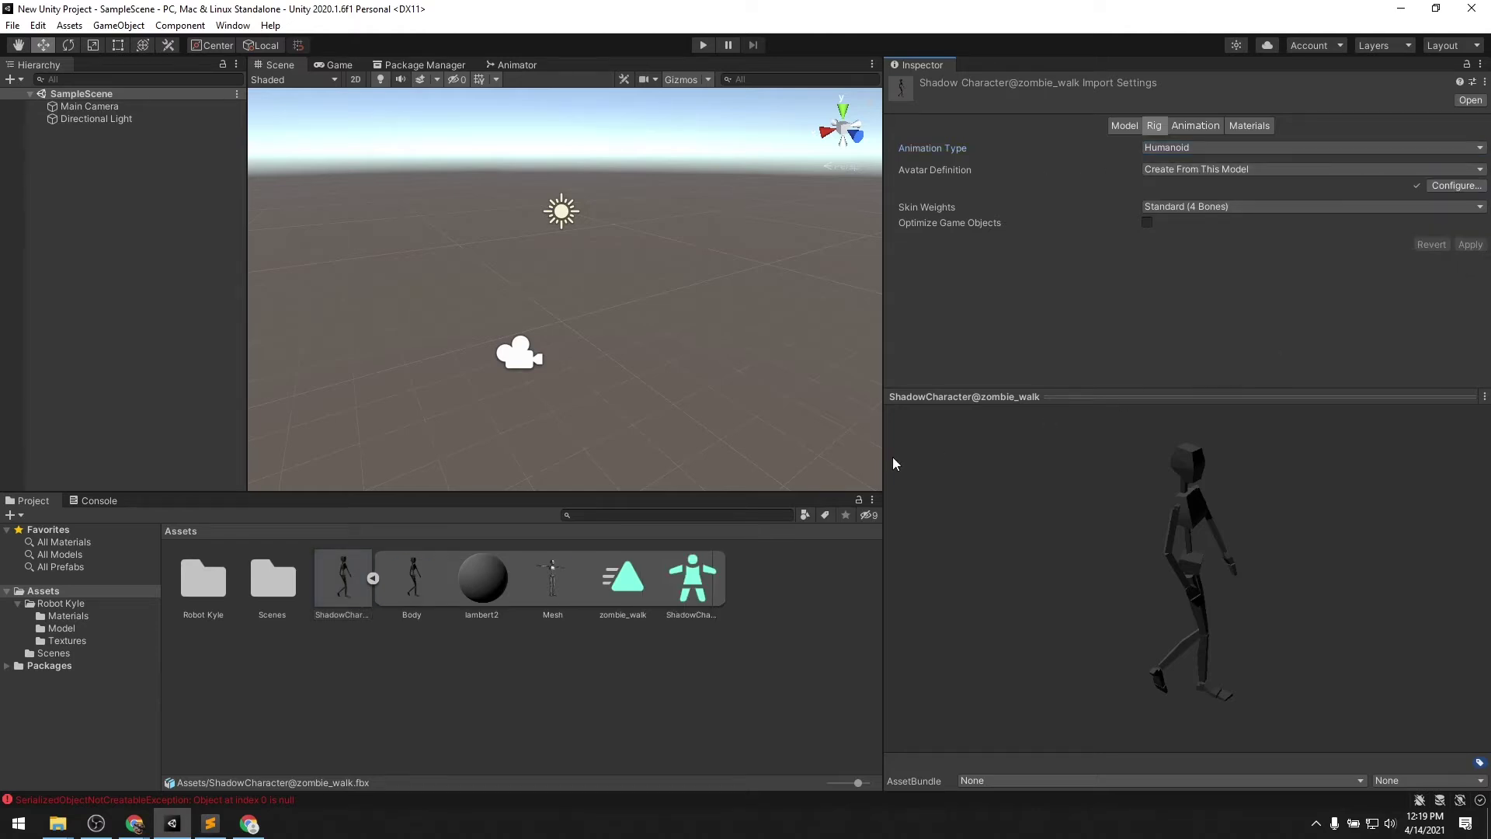
# - Review the bone mapping in the ShadowCharacter@zombie_walk avatar configuration and close it
pyautogui.click(694, 575)
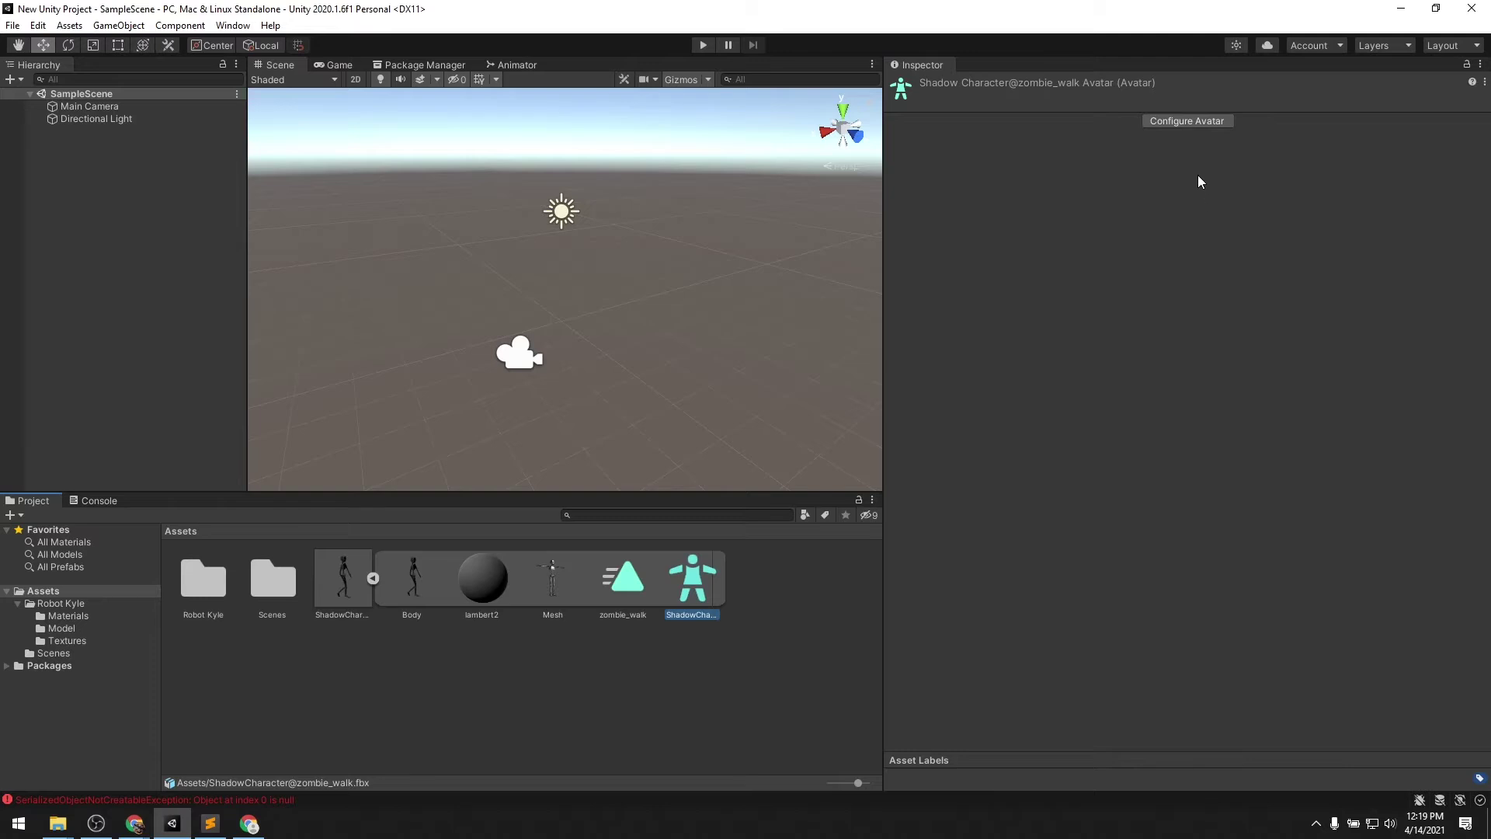
pyautogui.click(1187, 122)
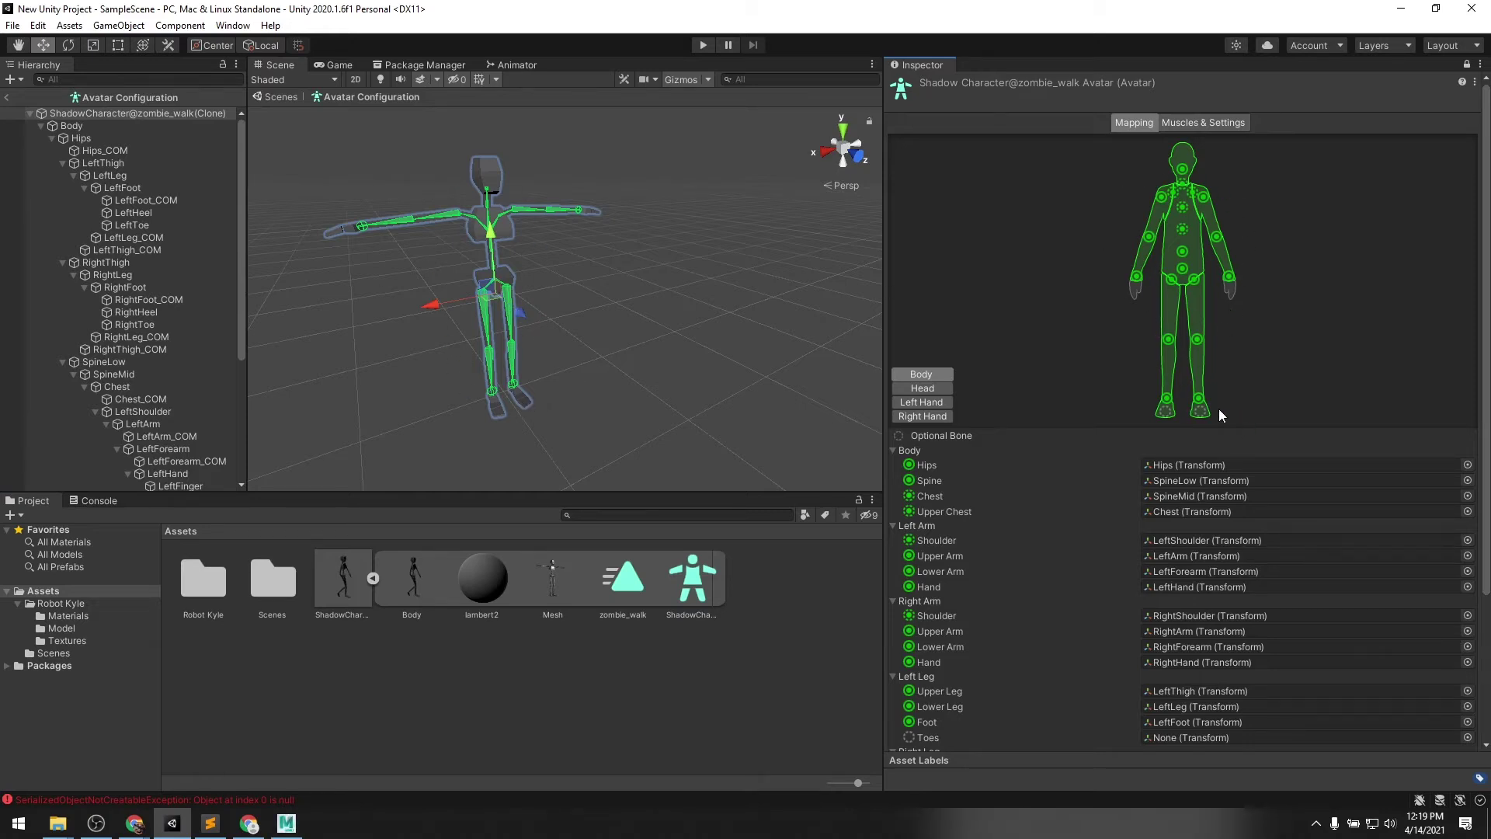
pyautogui.scroll(-5, 1249, 610)
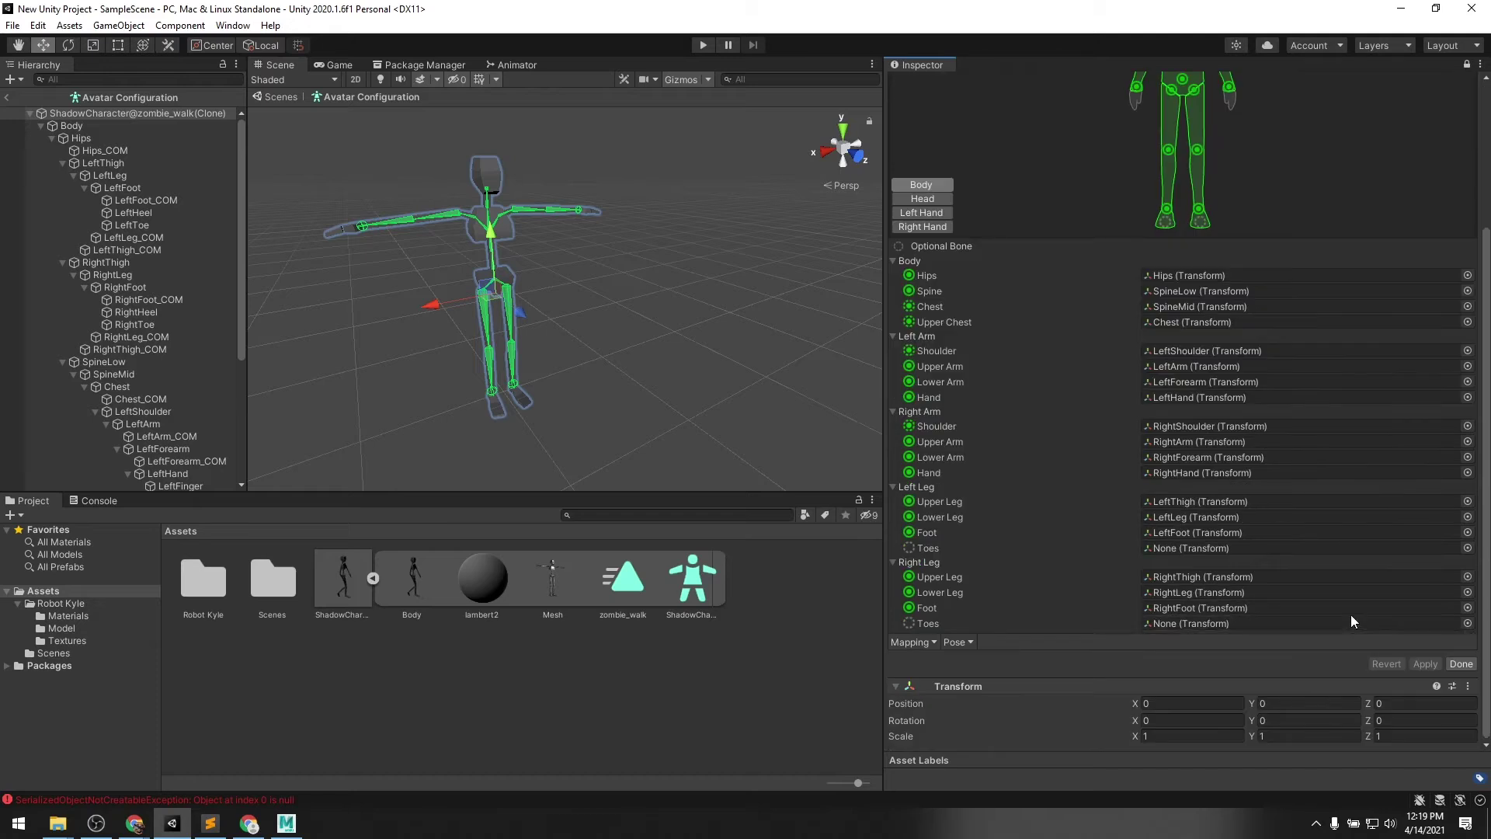
pyautogui.click(1460, 664)
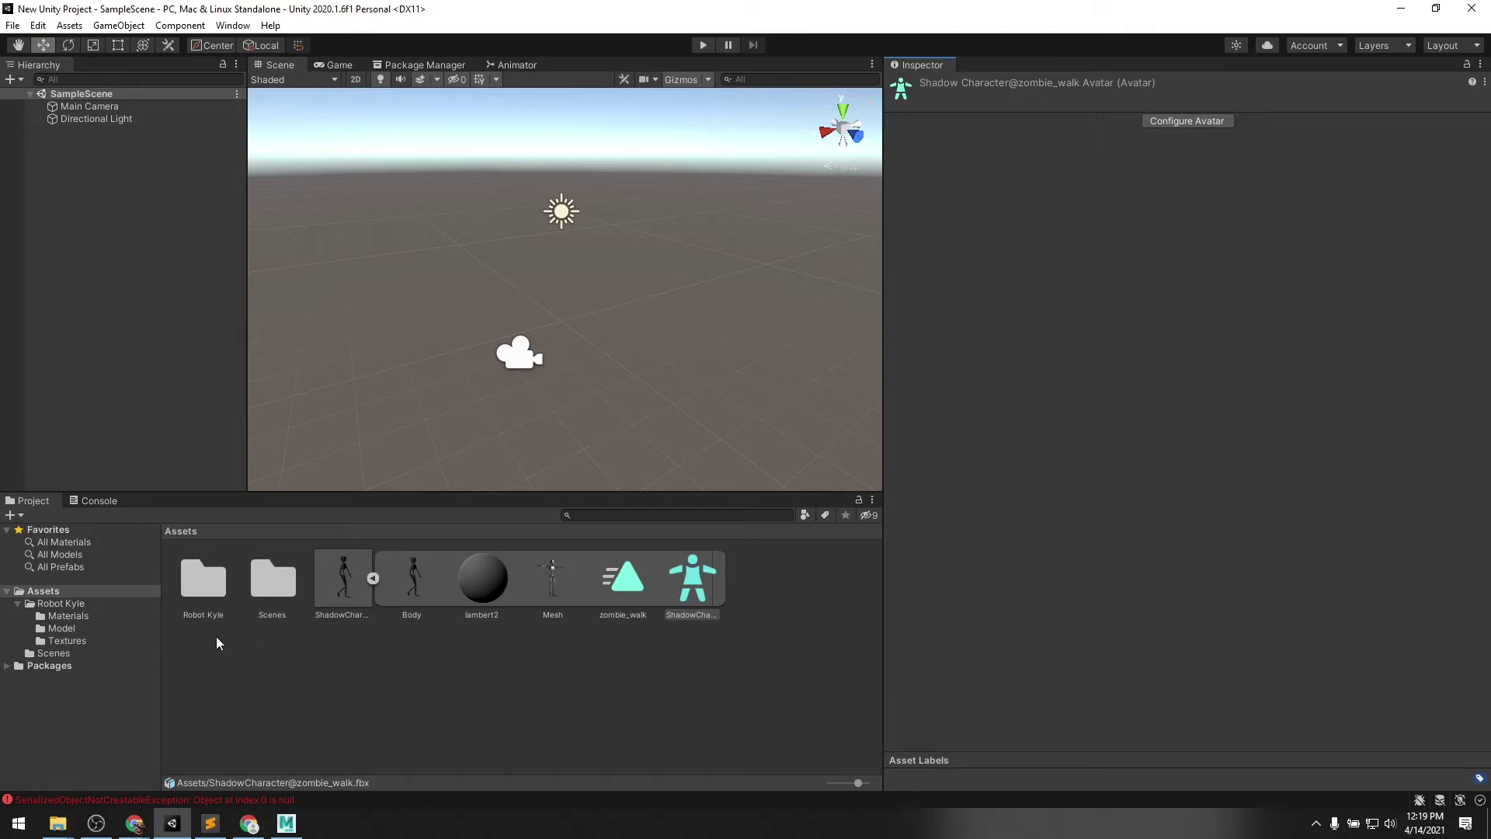
# - Set the Robot Kyle model's rig animation type to Humanoid, creating the avatar from this model, and apply it
pyautogui.click(77, 626)
pyautogui.click(202, 587)
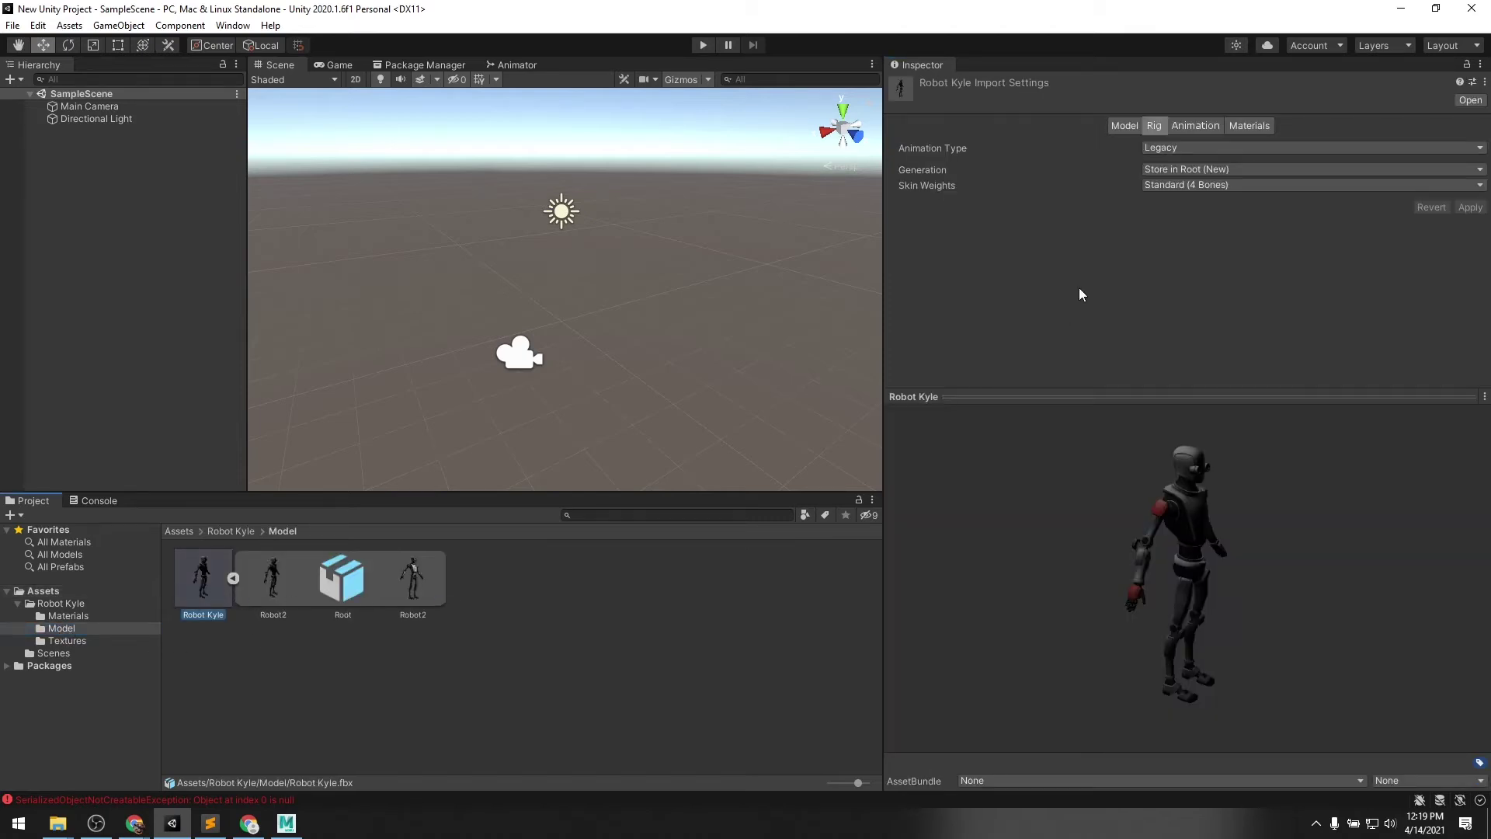
pyautogui.click(1184, 147)
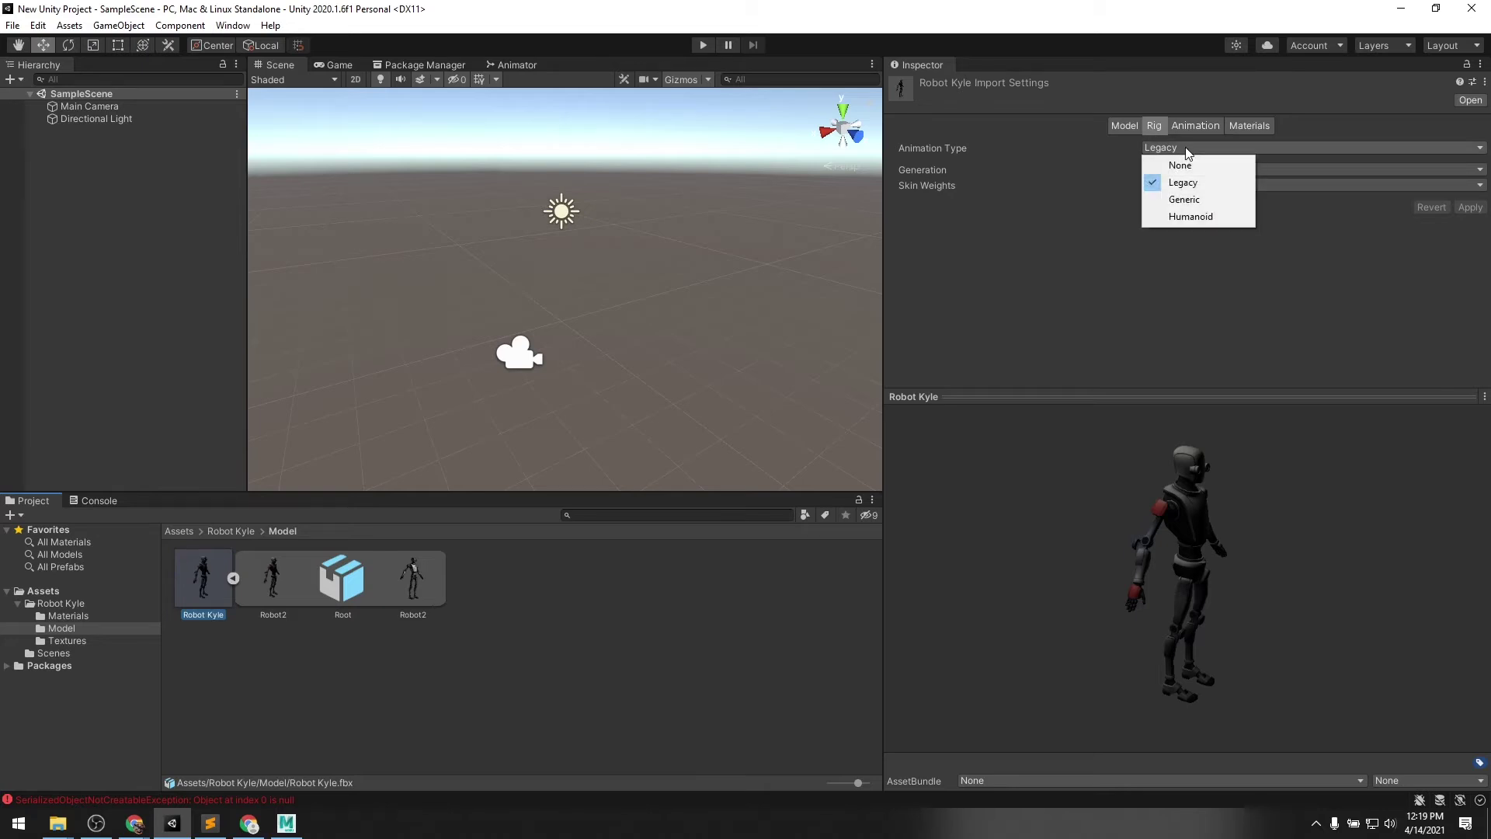
pyautogui.click(1196, 216)
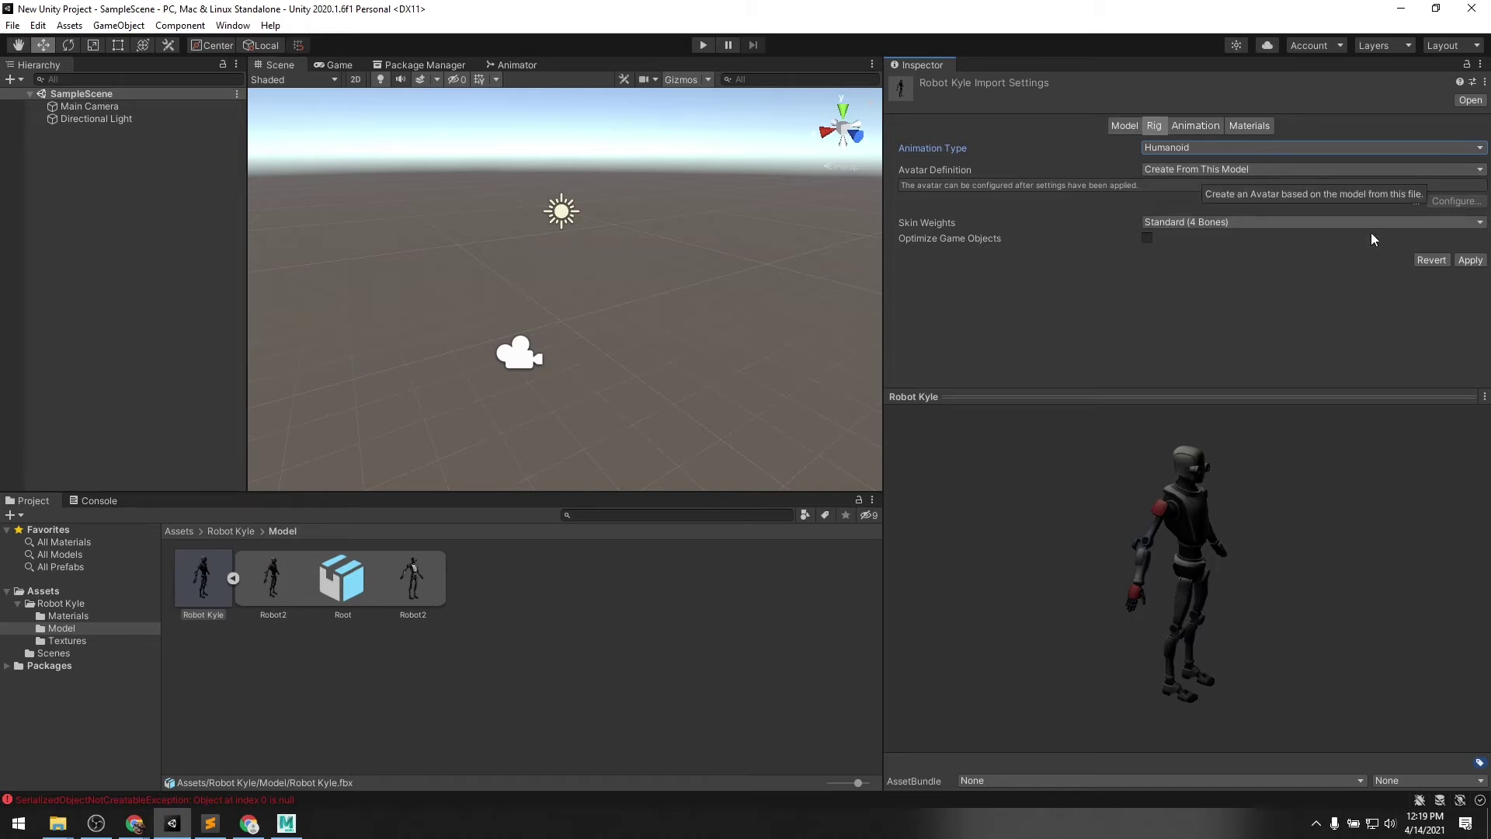
pyautogui.click(1470, 259)
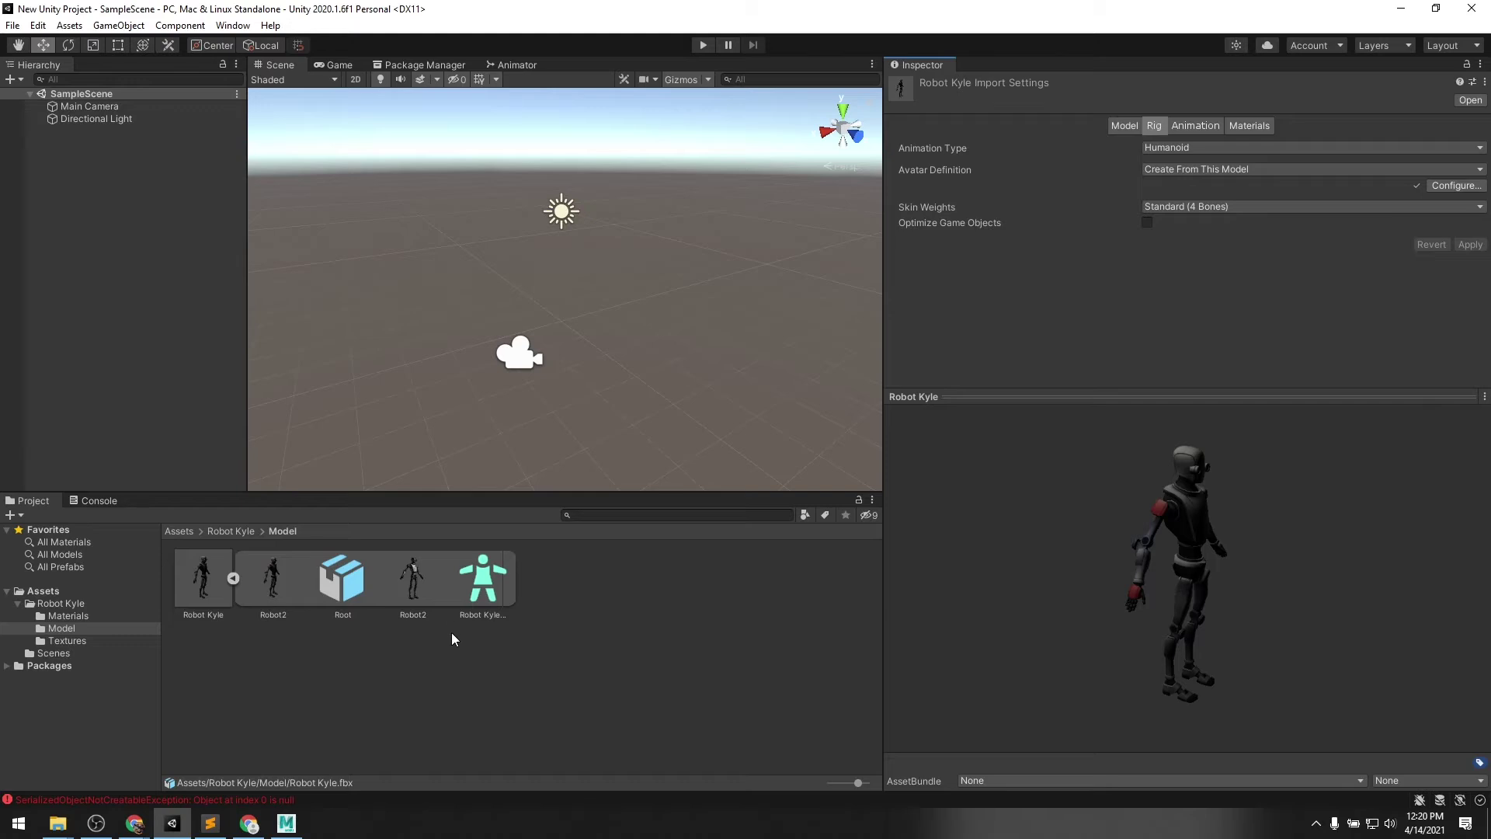
# - Review the bone mapping in the Robot Kyle avatar configuration and close it
pyautogui.click(483, 591)
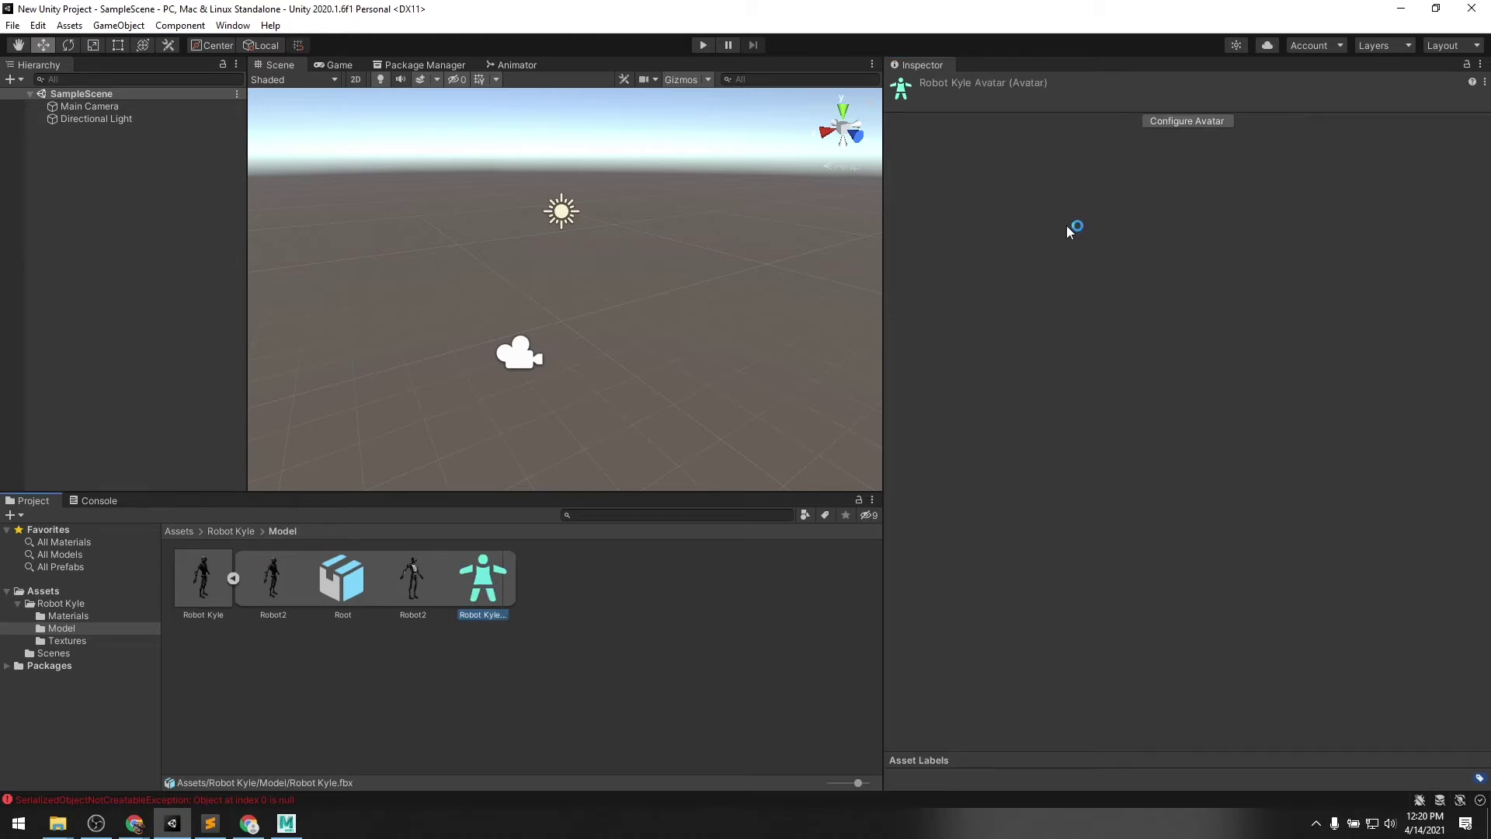
pyautogui.click(1194, 122)
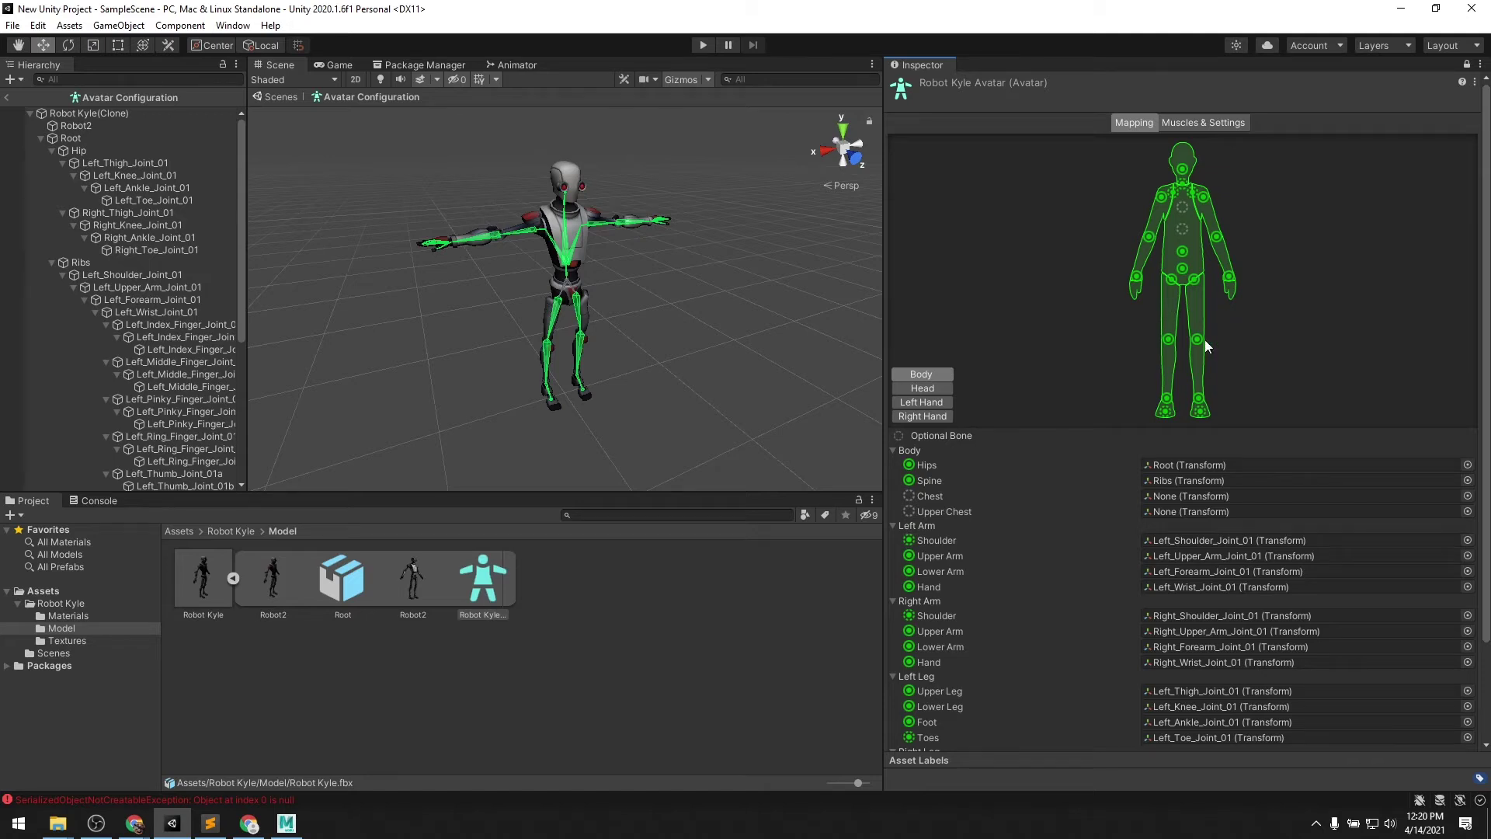
pyautogui.scroll(-3, 1204, 339)
pyautogui.click(1461, 737)
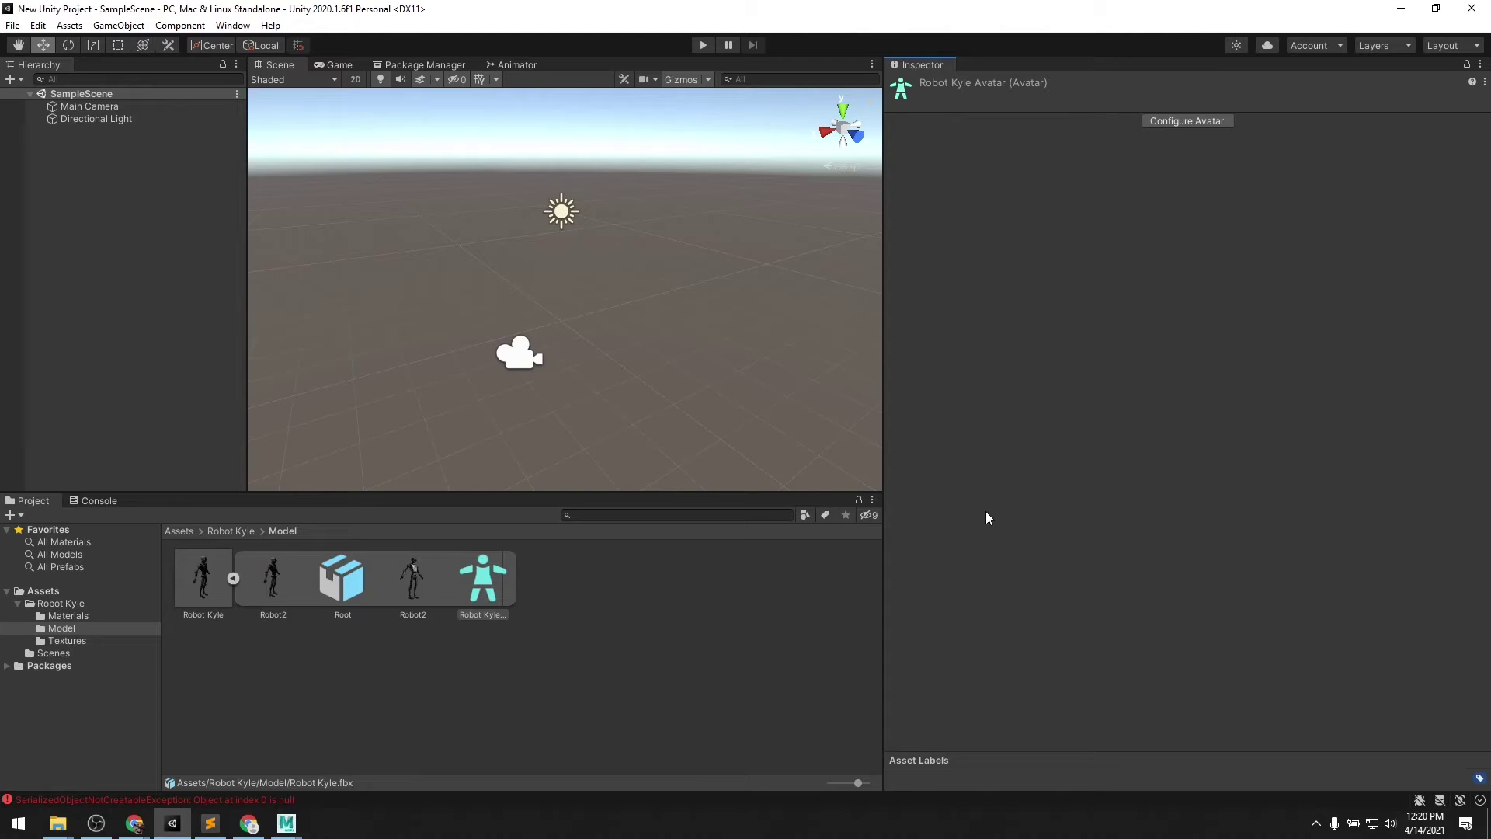
# - Create an Animator Controller named ShadowAnimationController in the root Assets folder
pyautogui.click(48, 591)
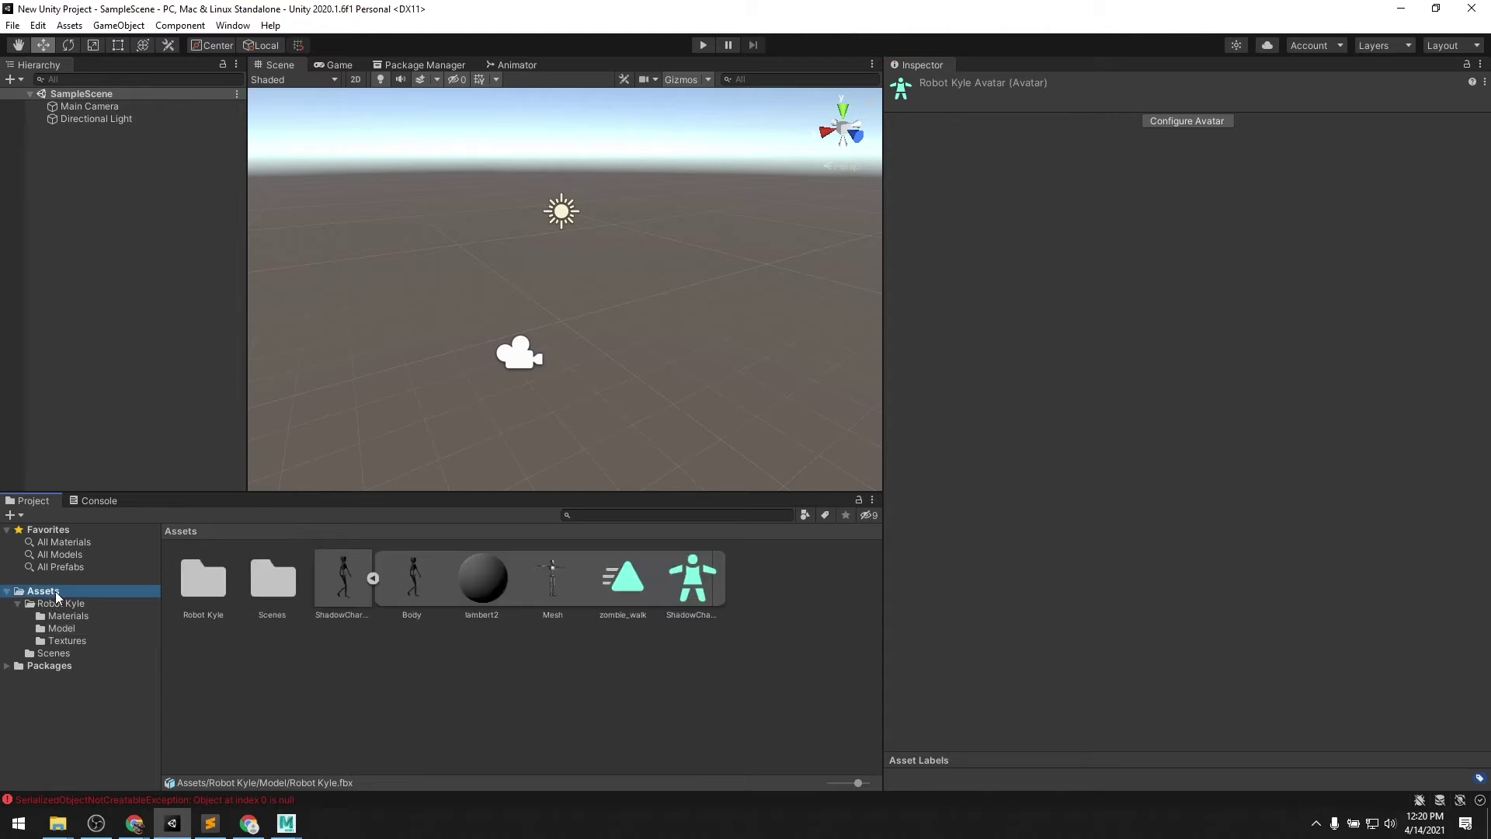
pyautogui.click(272, 660)
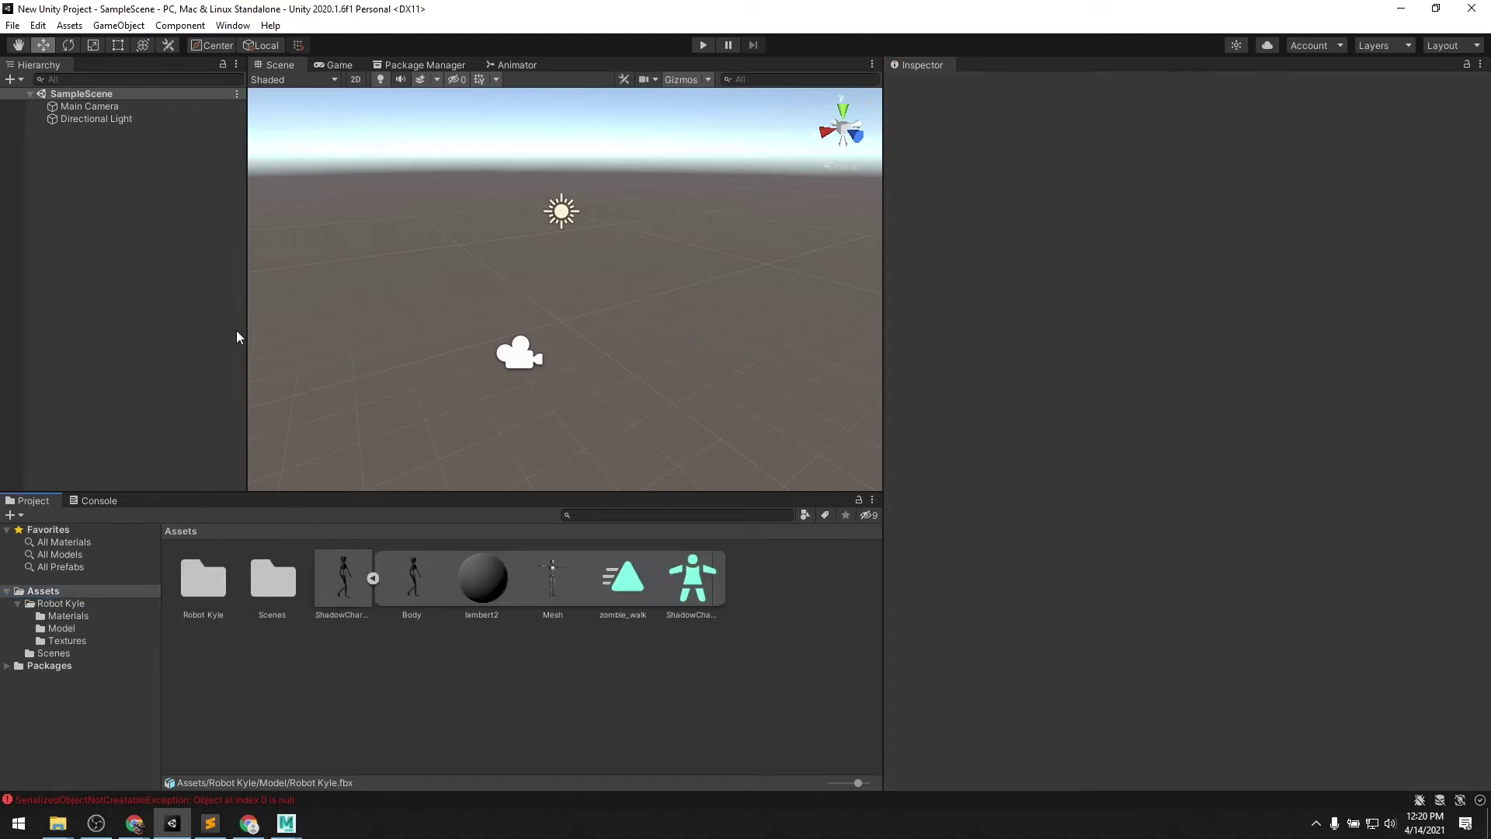
pyautogui.click(70, 26)
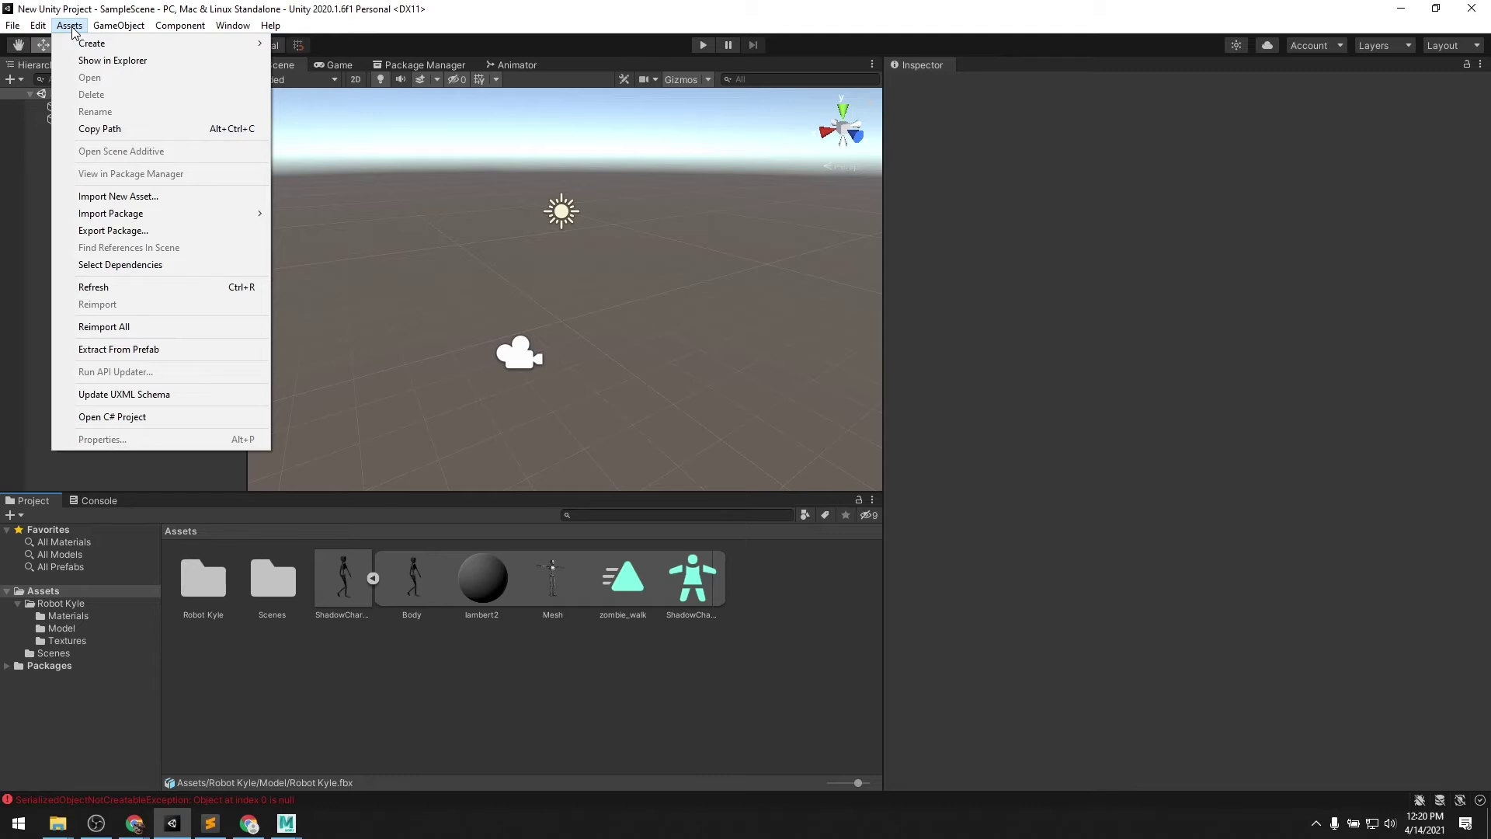
pyautogui.moveTo(152, 44)
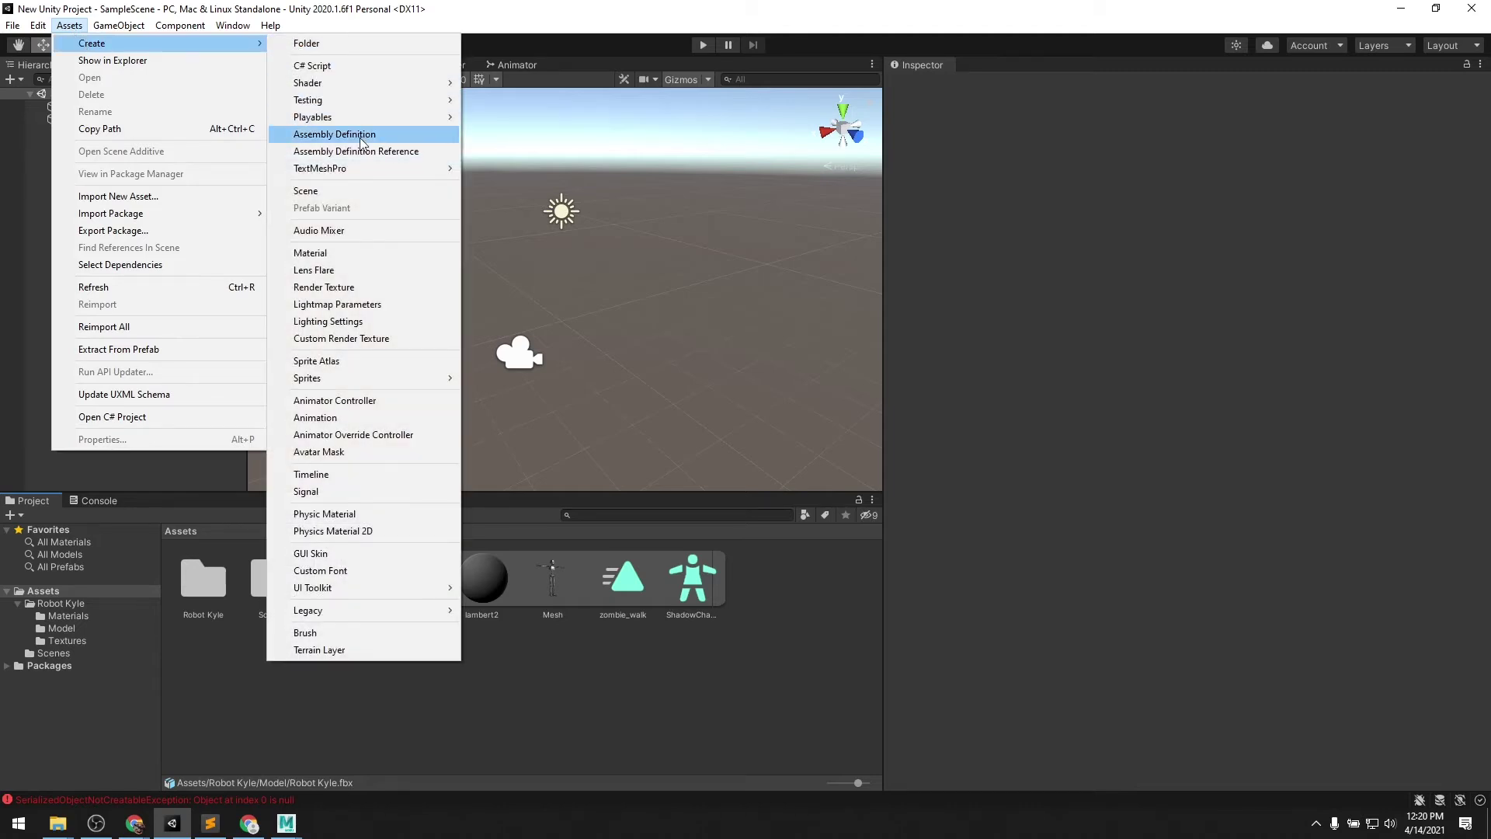
pyautogui.click(348, 401)
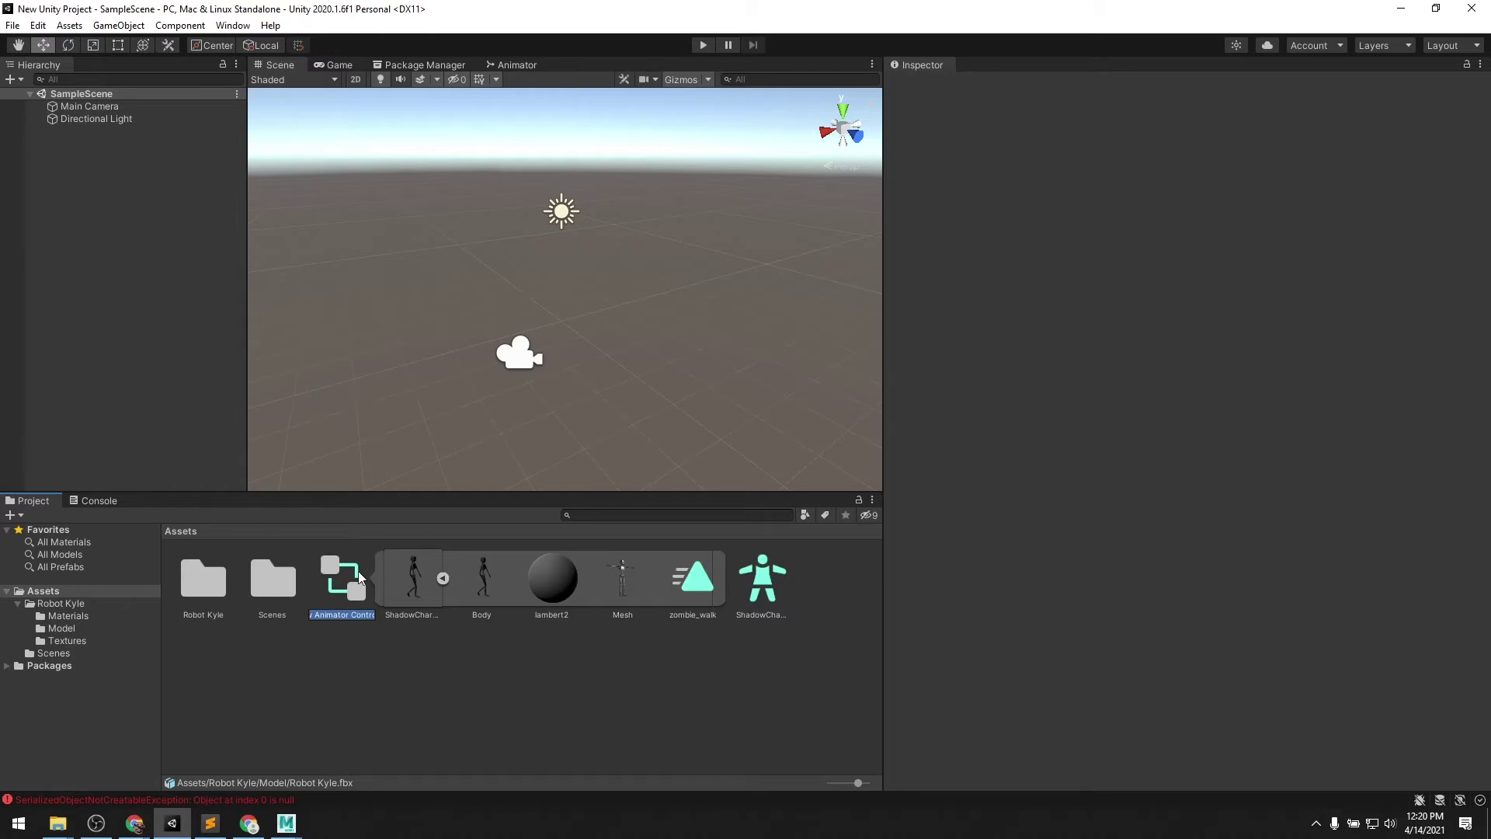
pyautogui.write('ShadowAnimationController')
pyautogui.press('Return')
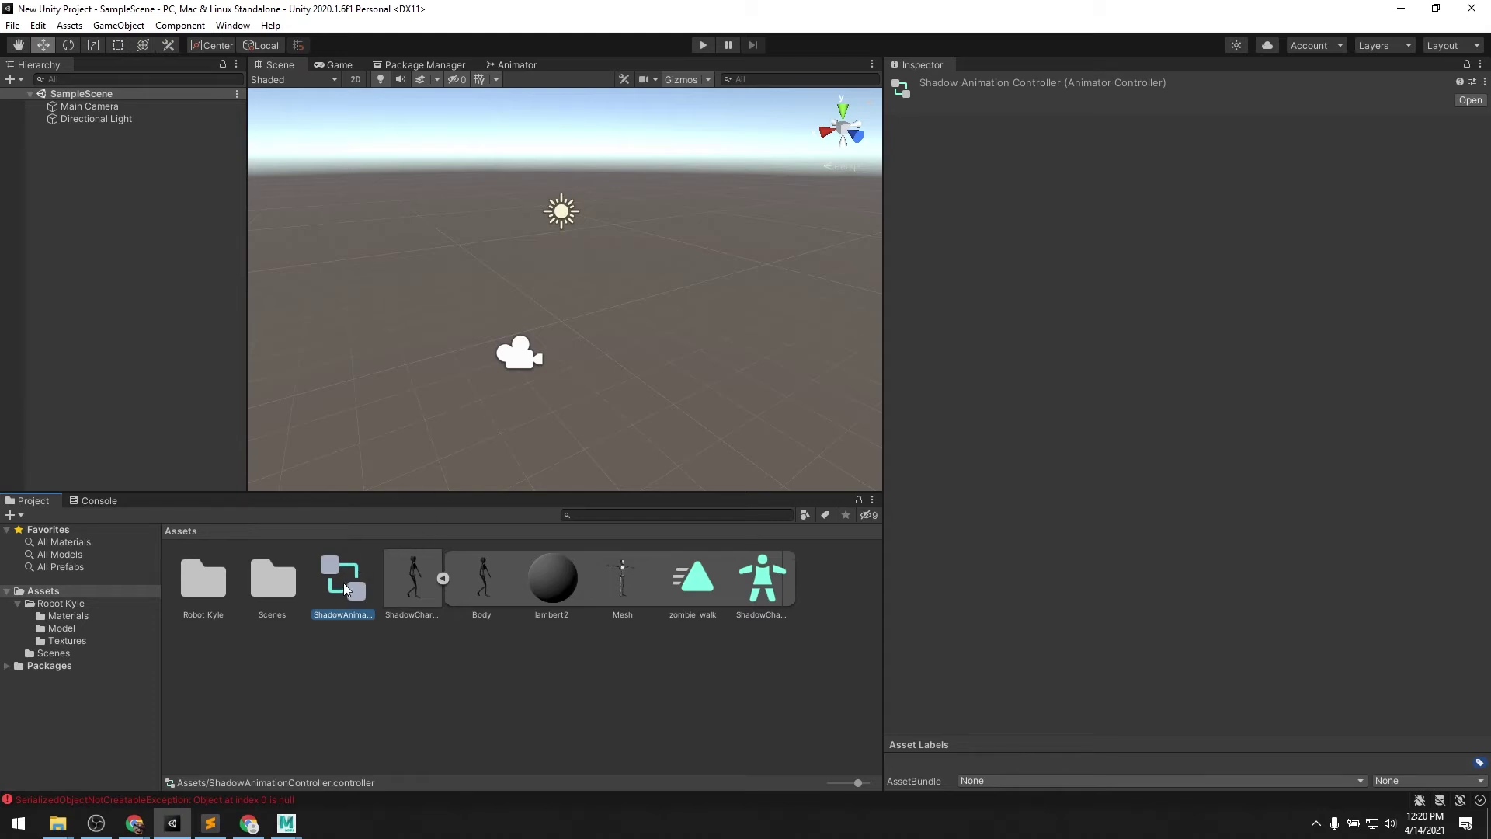
# - Open ShadowAnimationController for editing and add the zombie_walk clip twice as two stacked states beside Entry
pyautogui.doubleClick(343, 582)
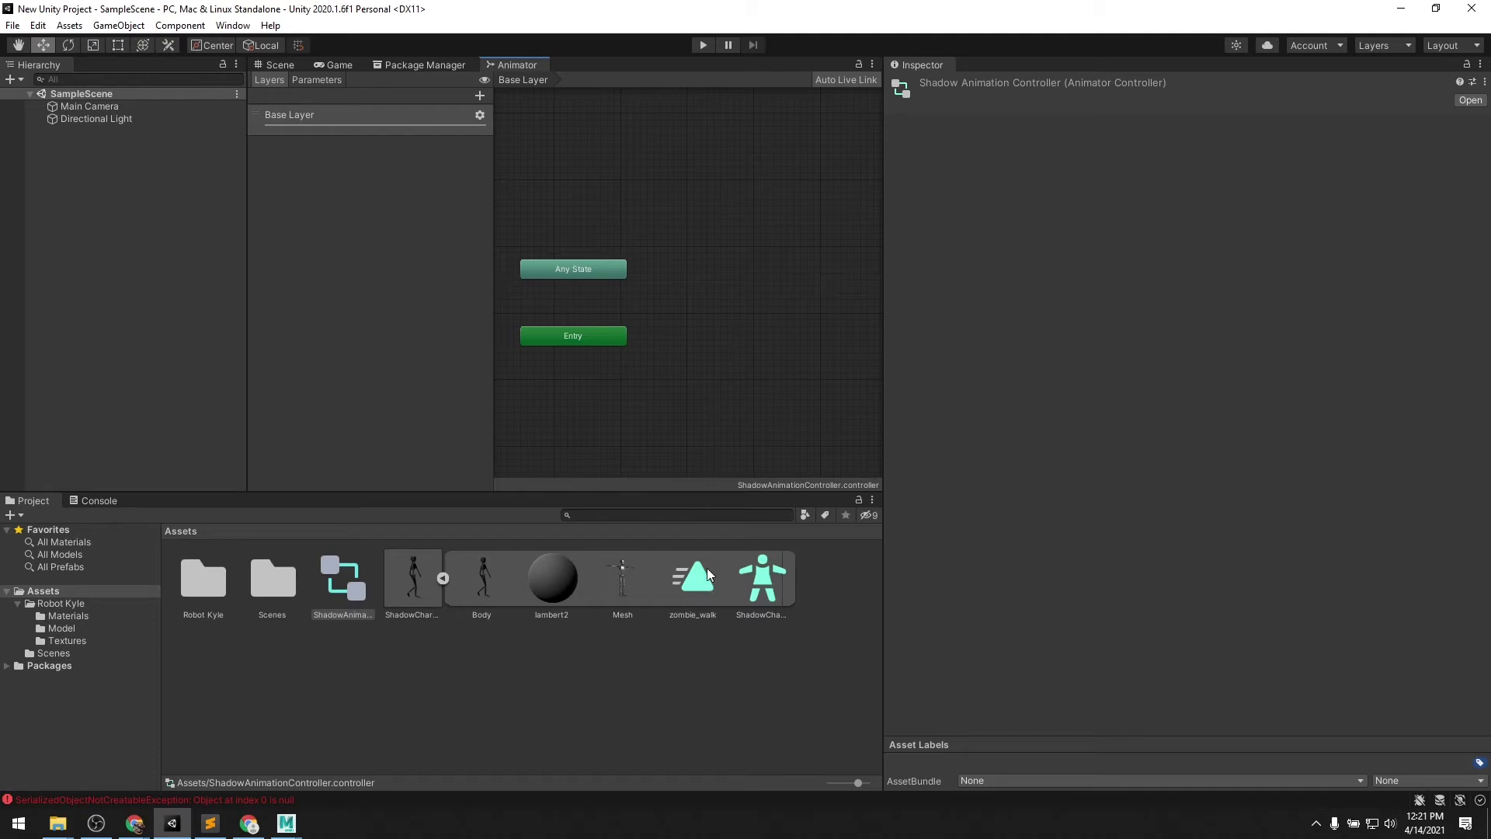
pyautogui.moveTo(691, 588); pyautogui.dragTo(734, 339)
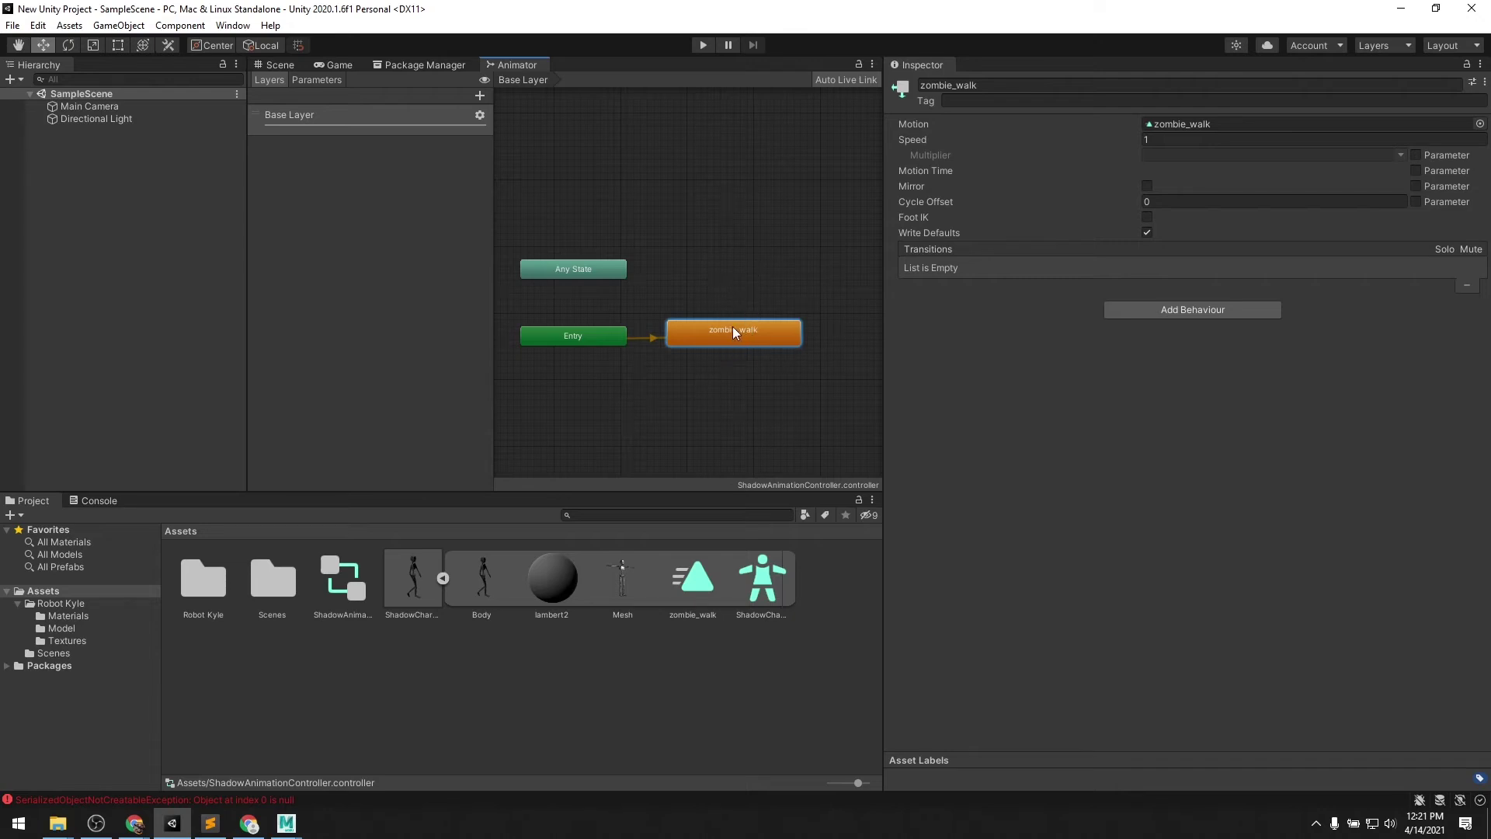
pyautogui.moveTo(732, 327); pyautogui.dragTo(745, 320)
pyautogui.moveTo(743, 440); pyautogui.dragTo(734, 376)
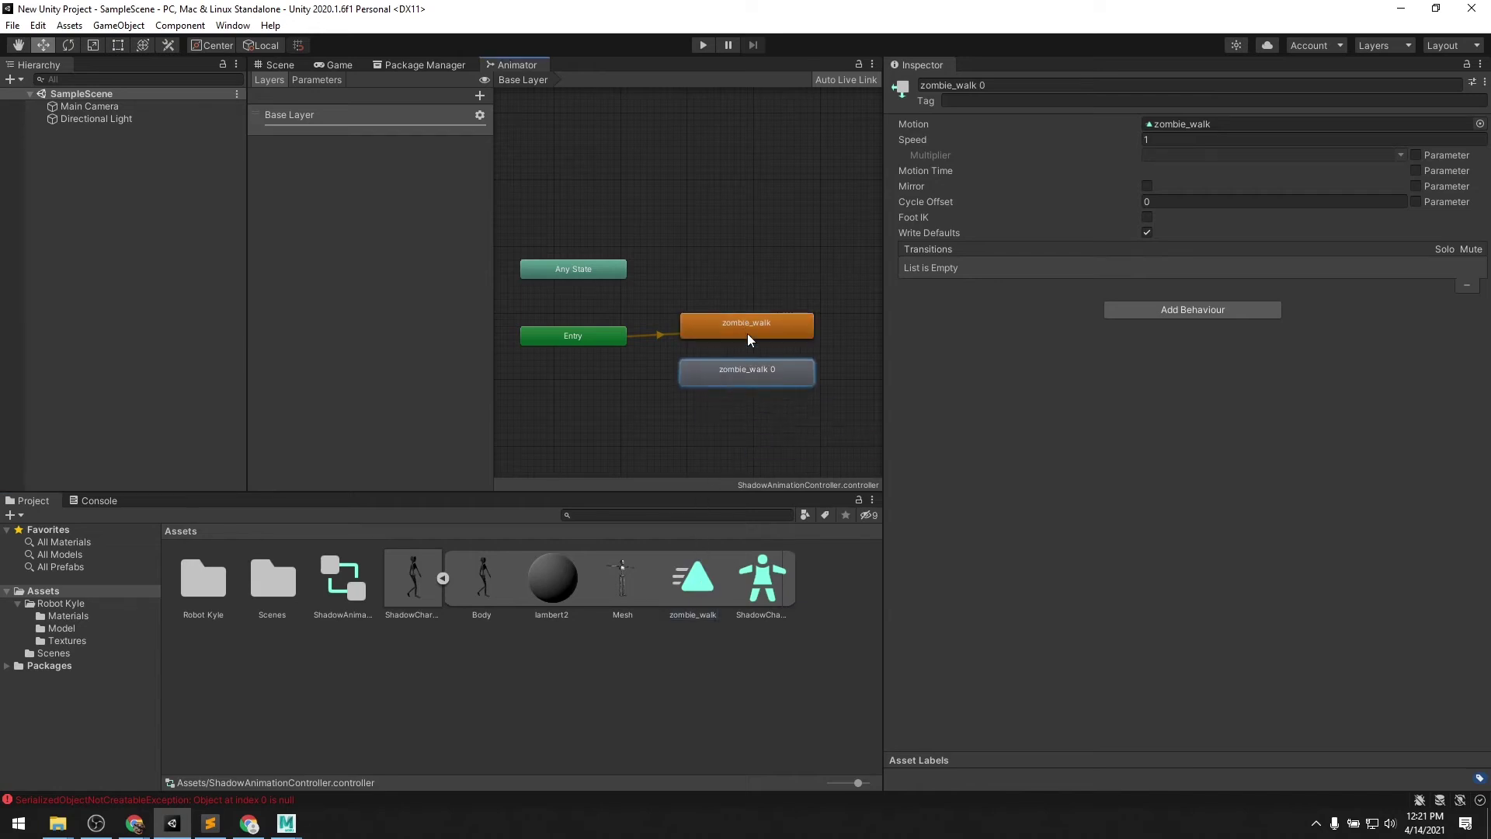
# - Make transitions in both directions between the zombie_walk and zombie_walk 0 states
pyautogui.rightClick(748, 327)
pyautogui.click(781, 344)
pyautogui.click(748, 371)
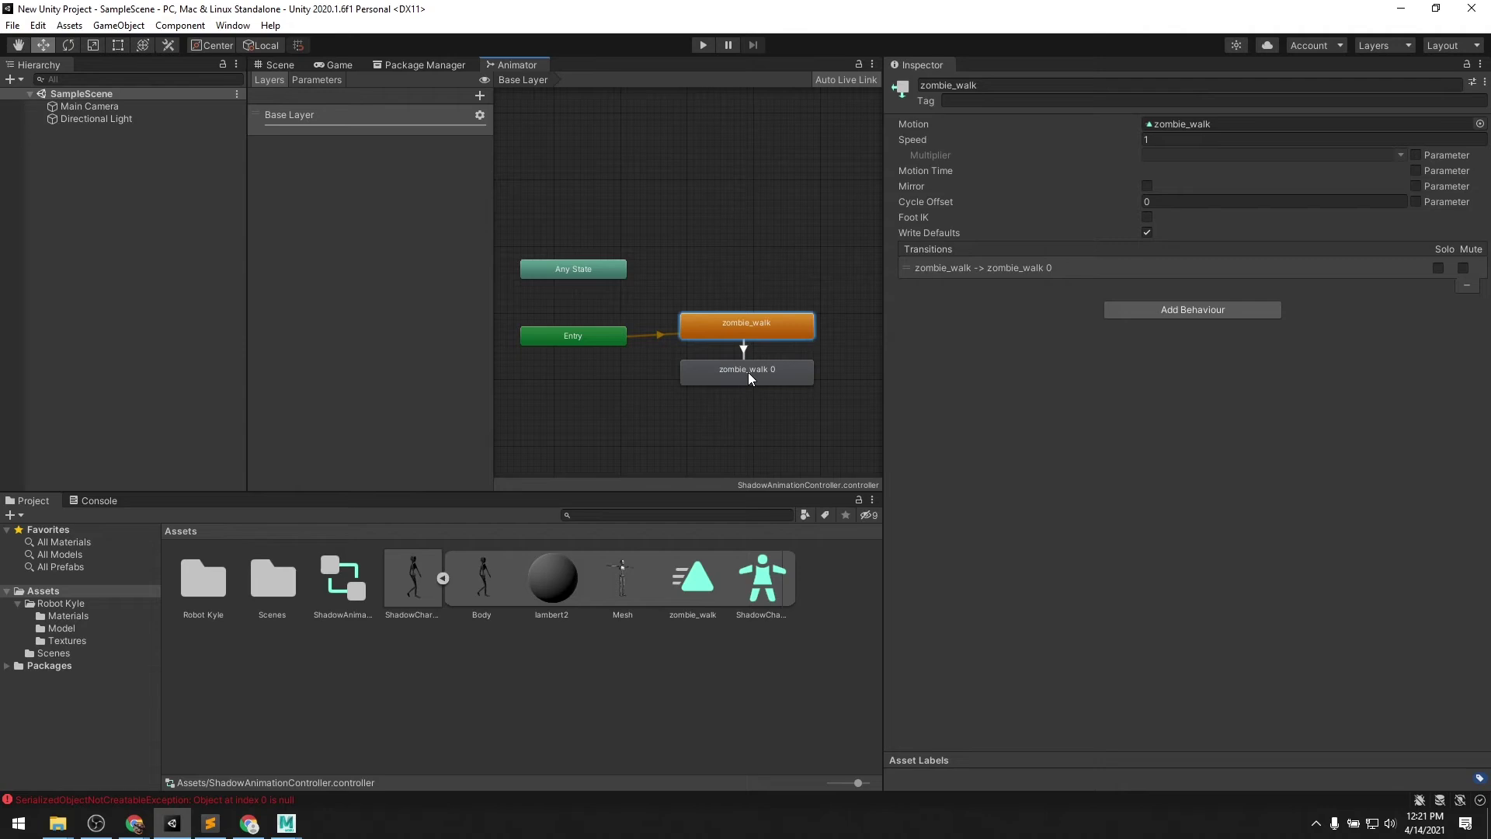
pyautogui.rightClick(768, 366)
pyautogui.click(812, 378)
pyautogui.click(776, 328)
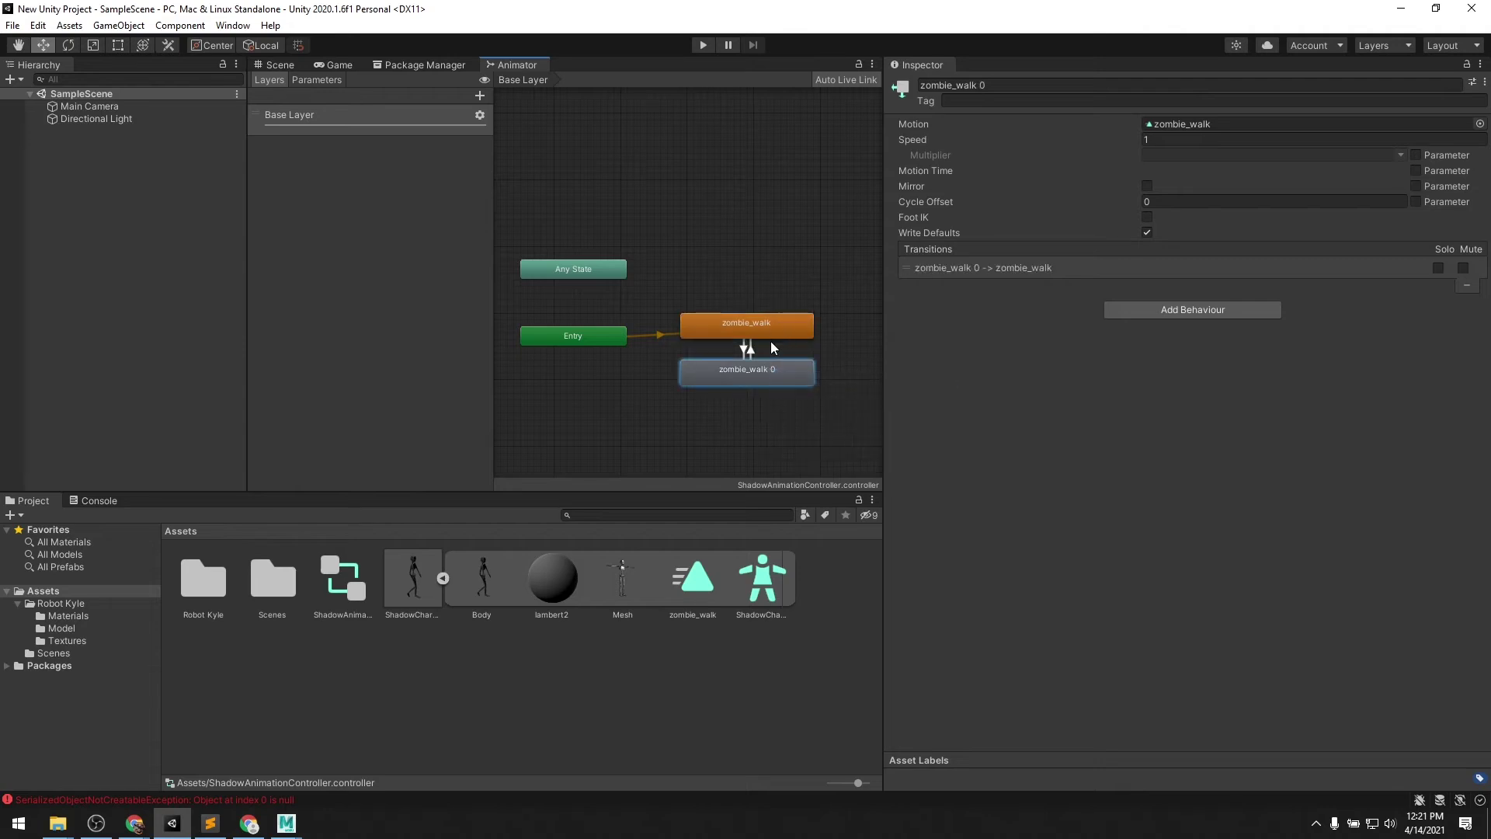
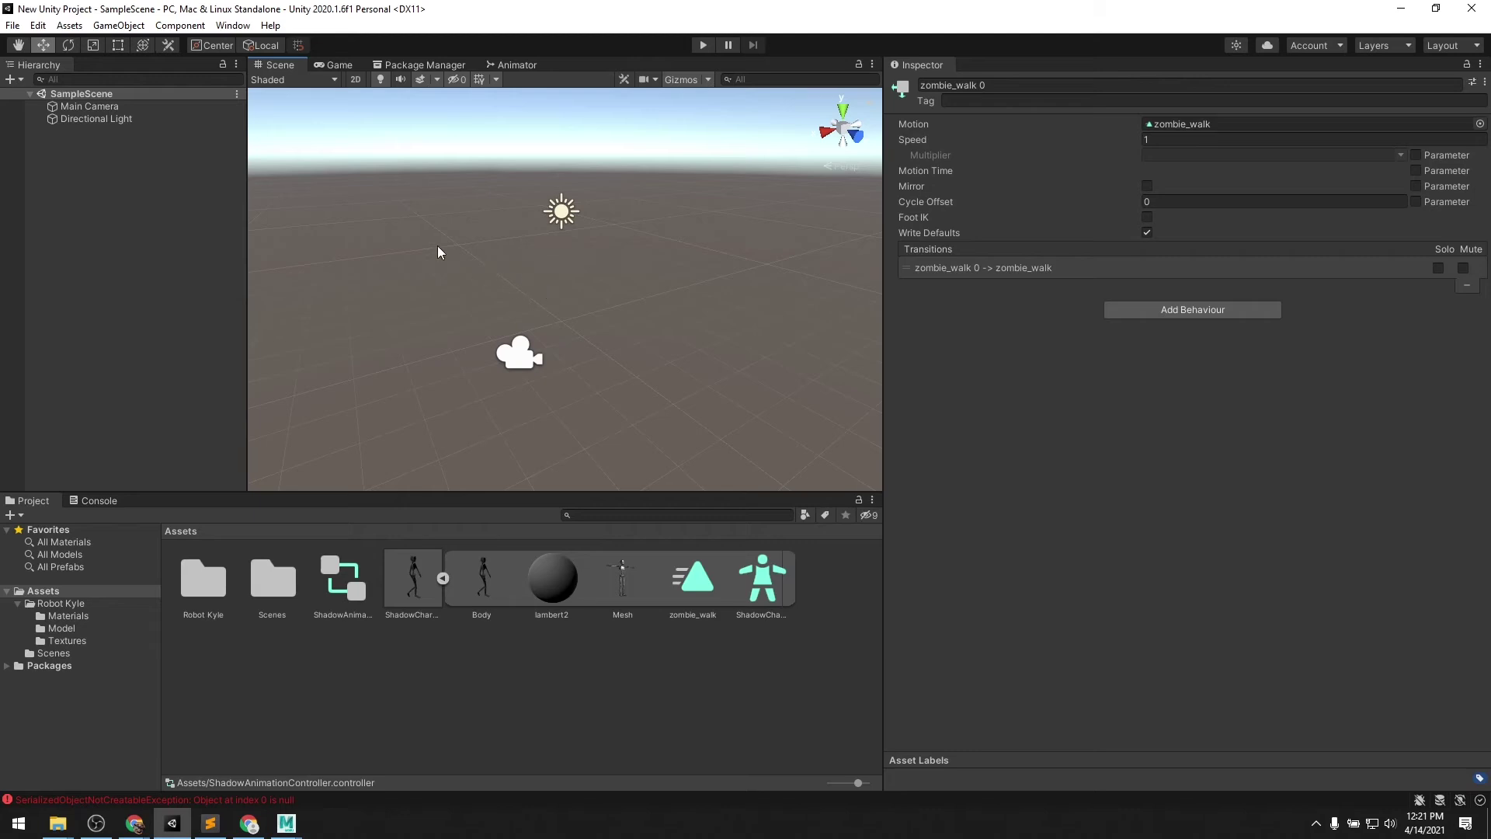
# - Create an empty object in SampleScene and name it ShadowGameCharacter
pyautogui.rightClick(71, 153)
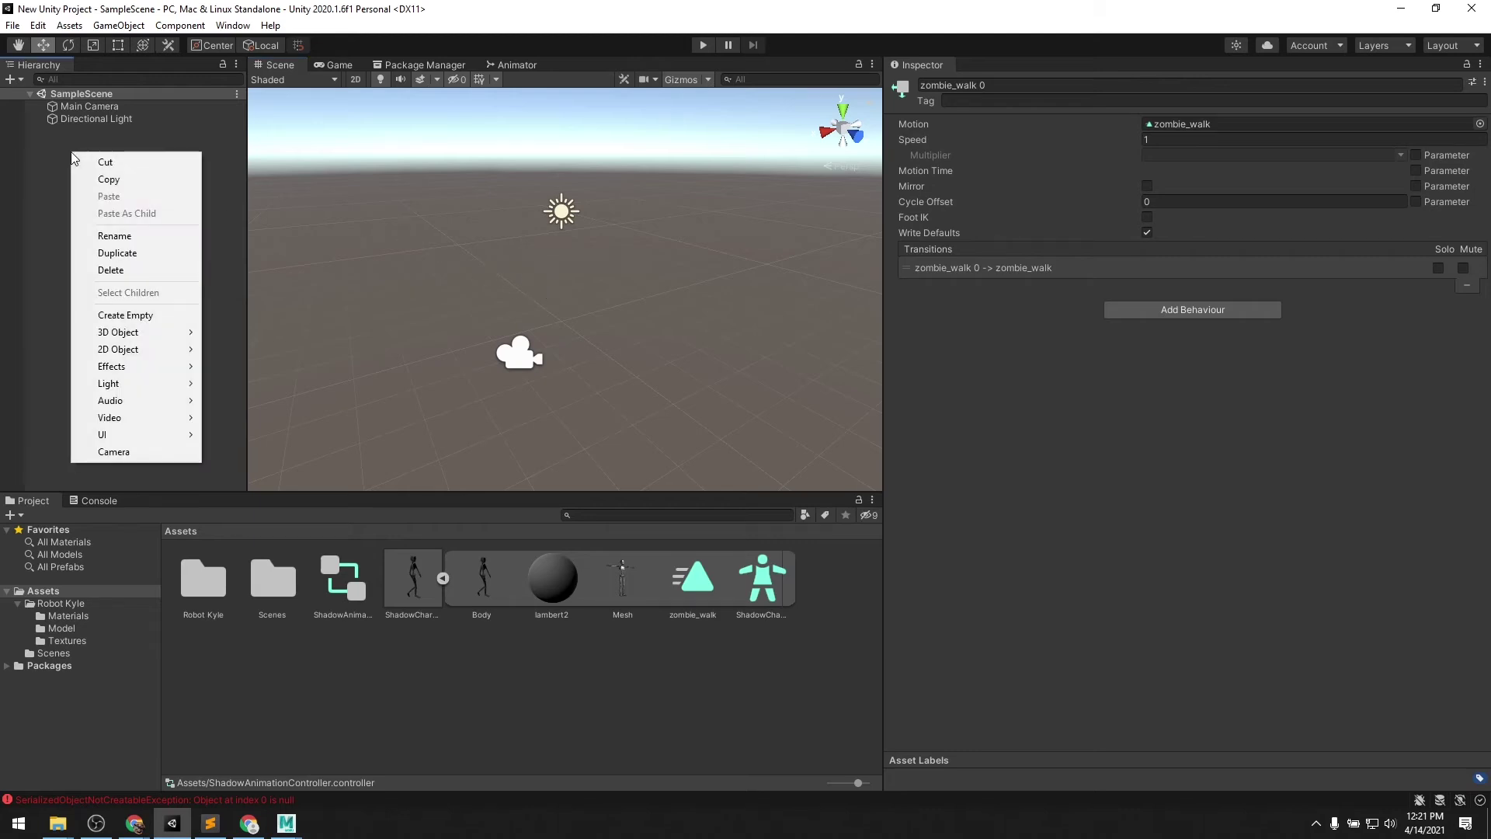
pyautogui.click(141, 314)
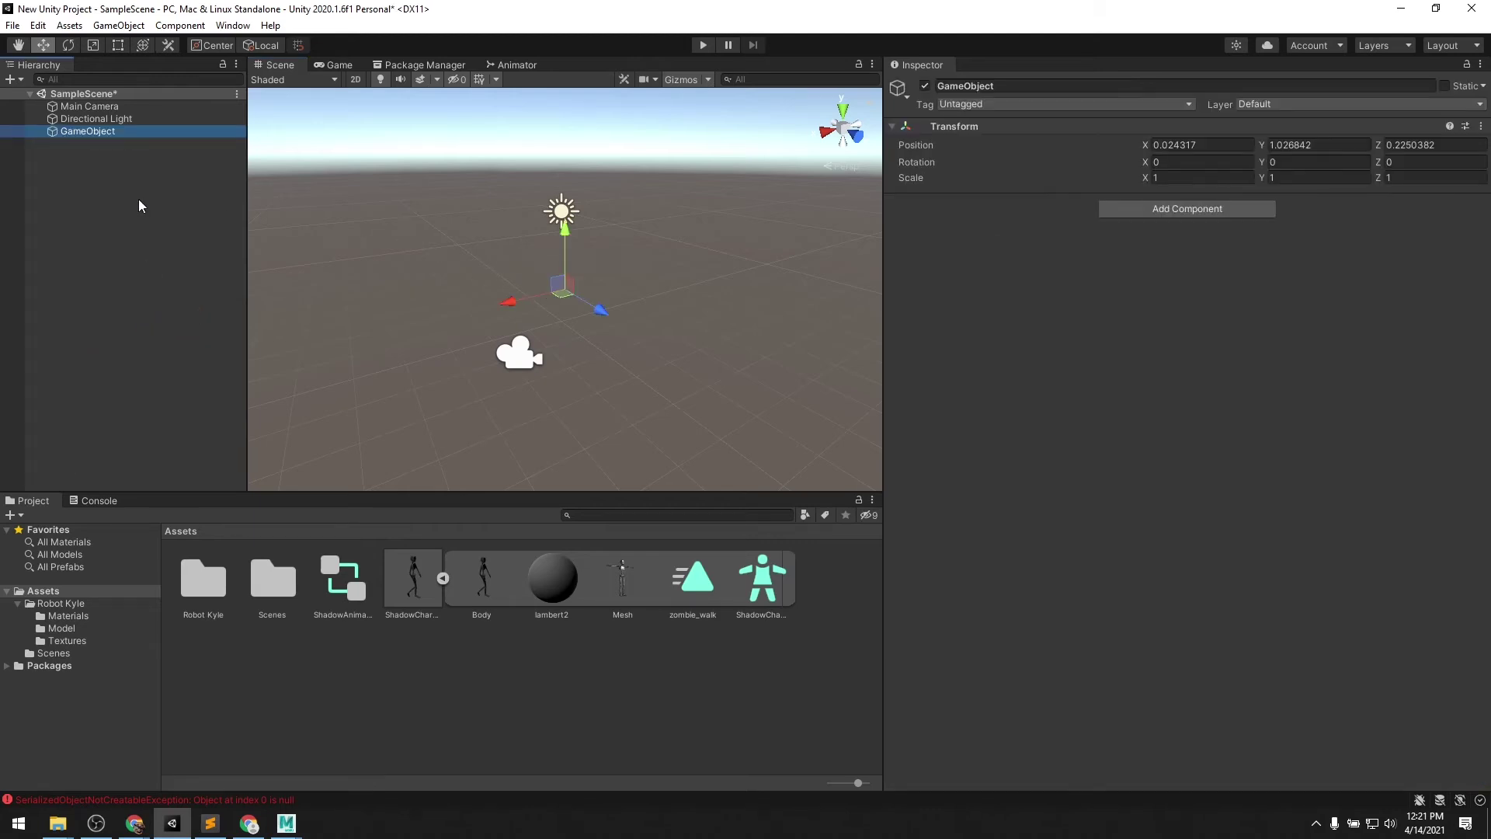
pyautogui.click(85, 132)
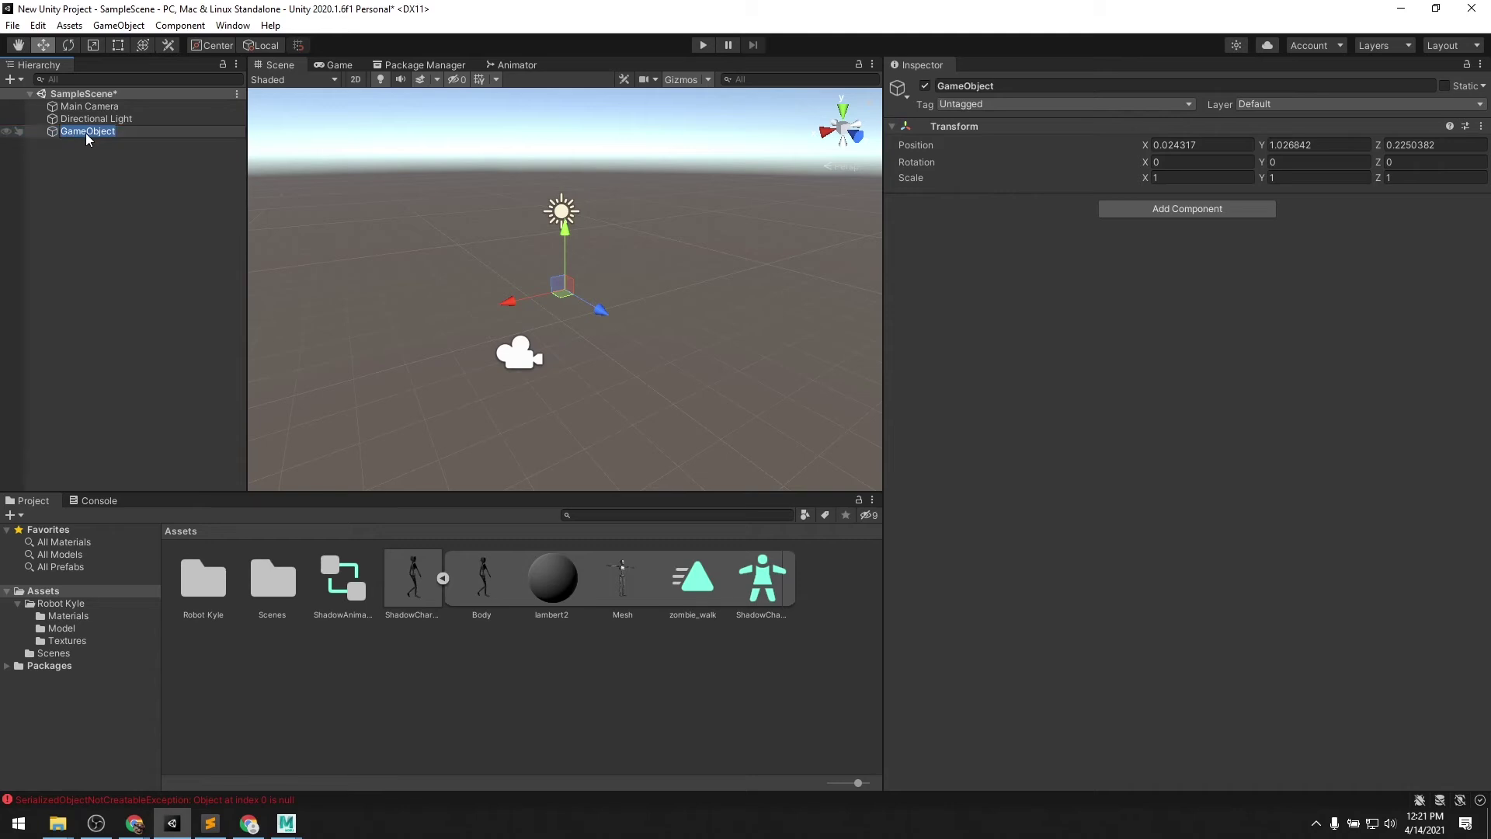
pyautogui.write('ShadowGameCharacter')
pyautogui.press('Return')
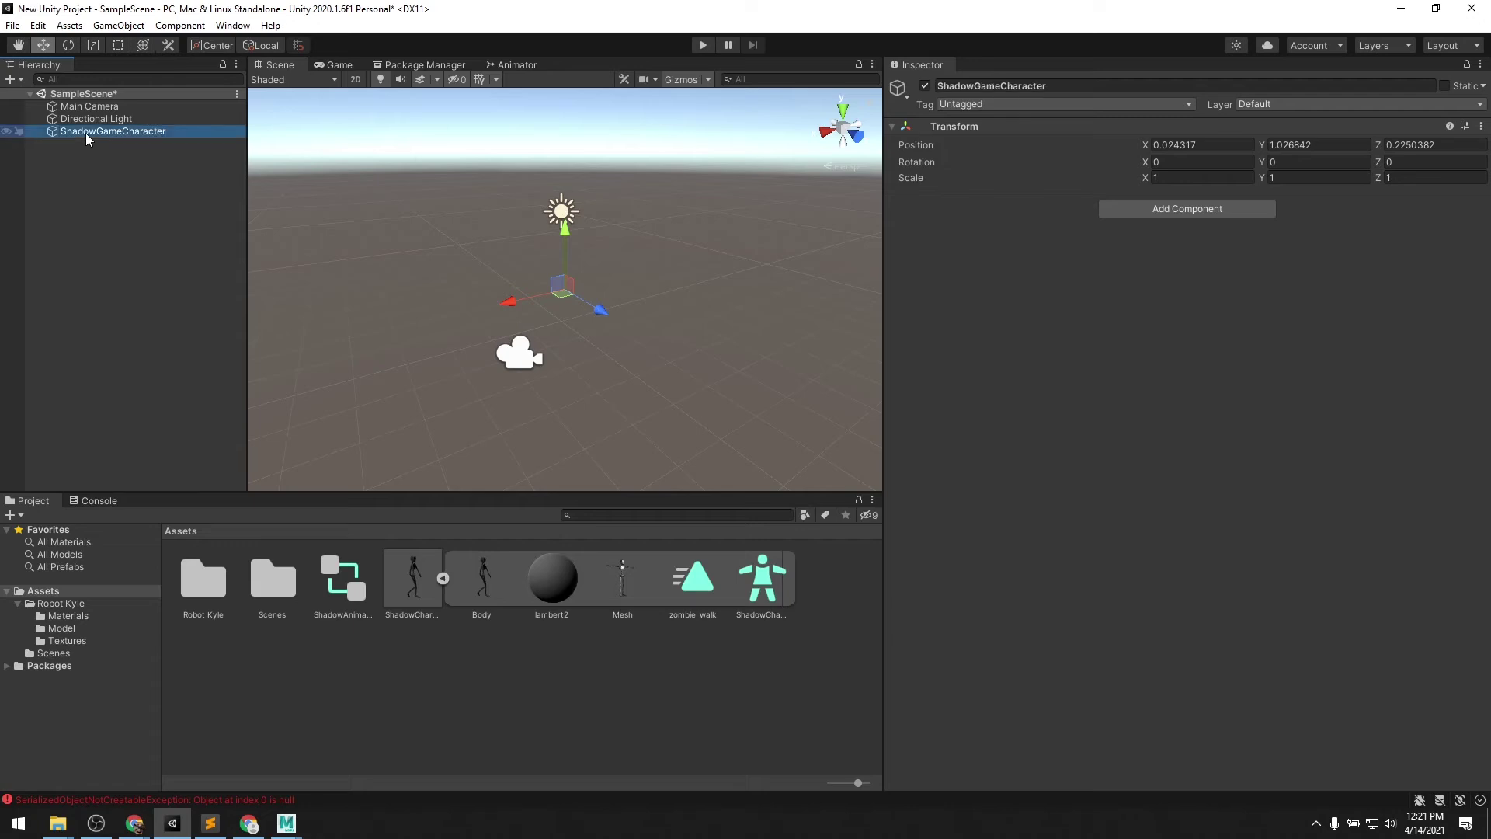
# - Add an Animator component to the ShadowGameCharacter object
pyautogui.click(115, 160)
pyautogui.click(113, 132)
pyautogui.click(1173, 210)
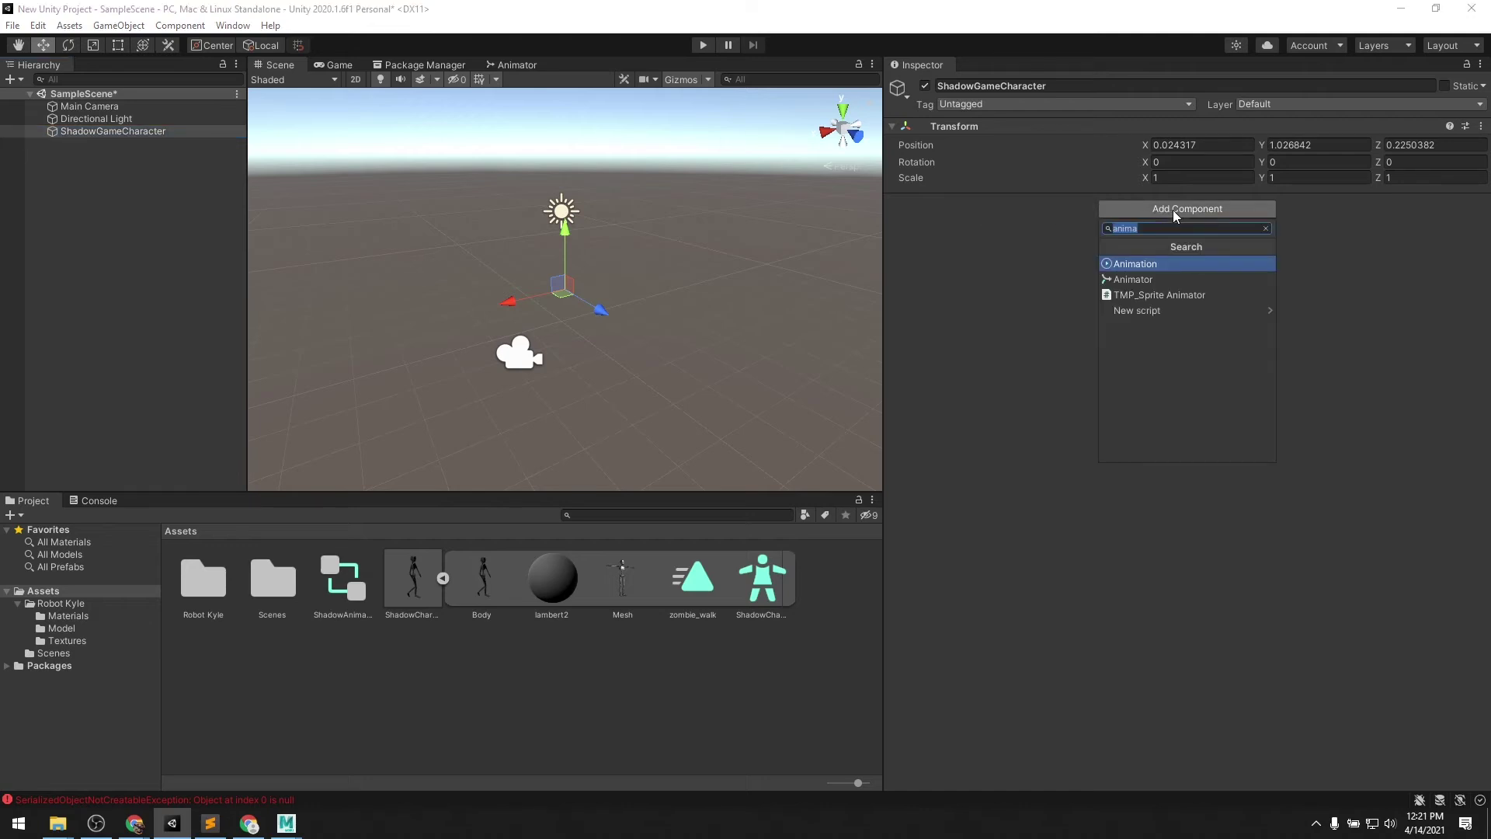
pyautogui.click(1133, 279)
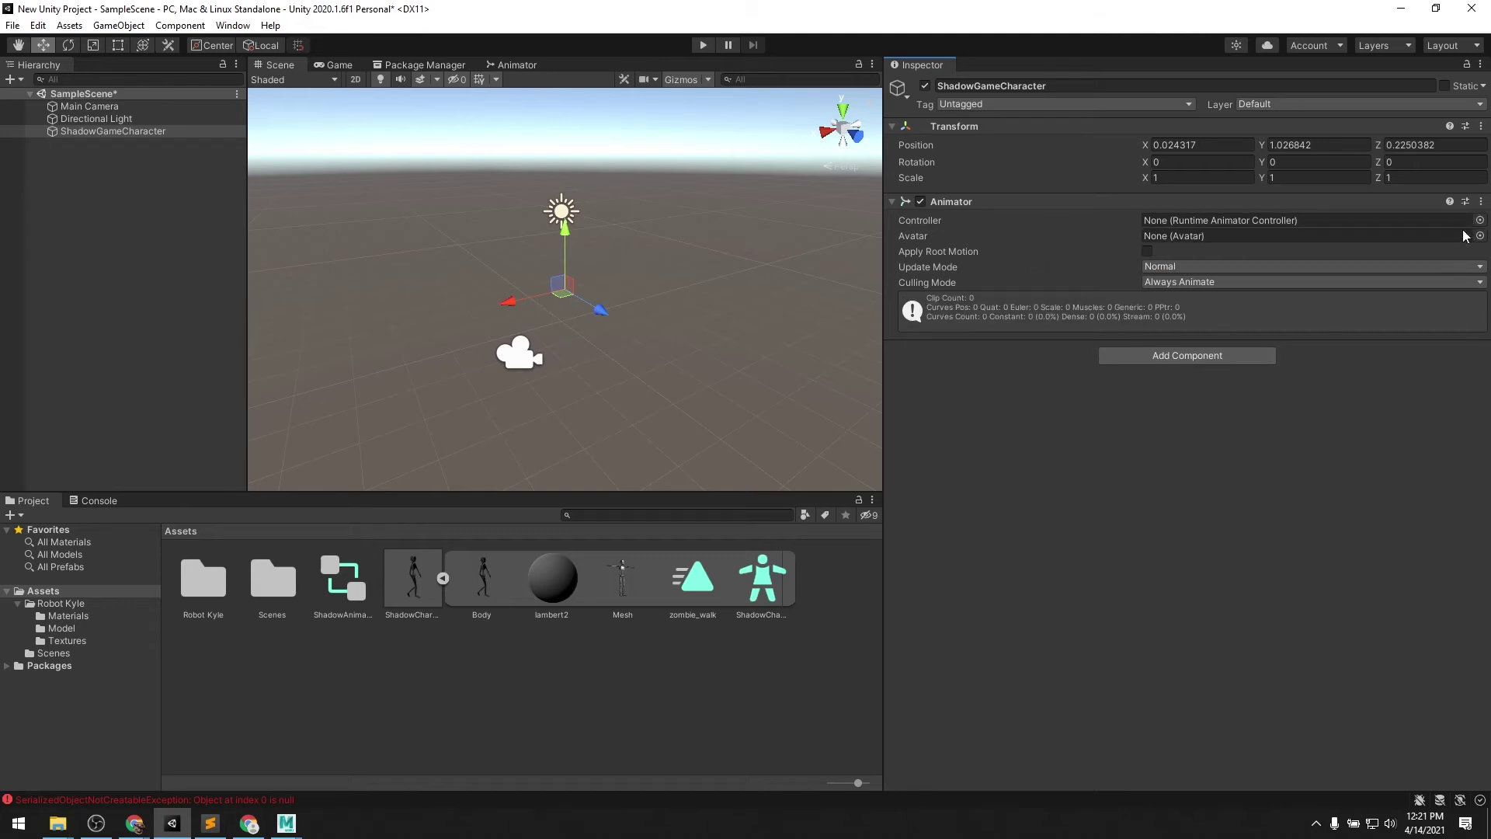
# - Set ShadowGameCharacter's Animator controller to ShadowAnimationController and its avatar to ShadowCharacter@zombie_walkAvatar
pyautogui.click(347, 586)
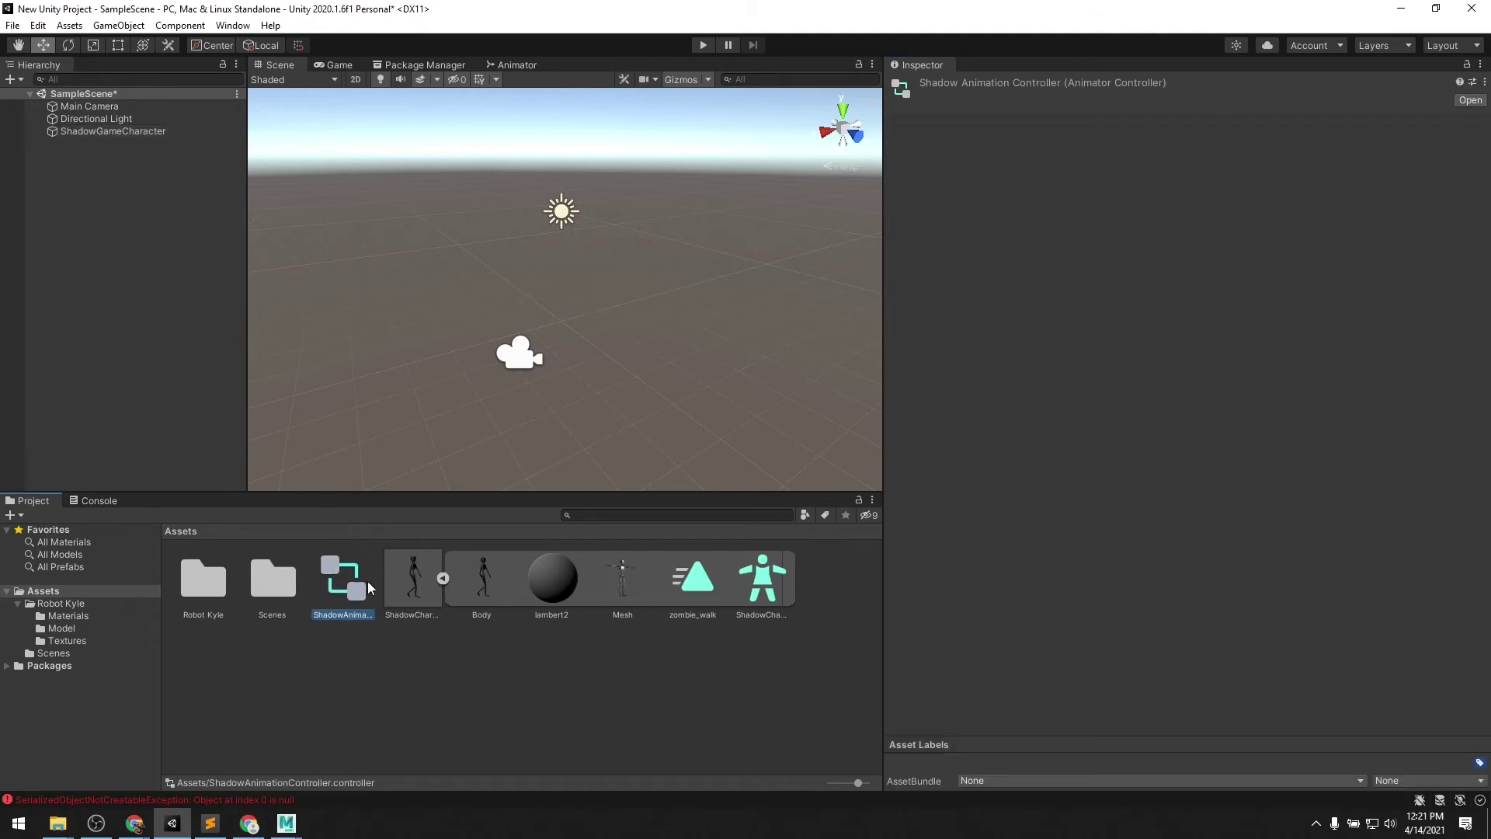
pyautogui.click(99, 131)
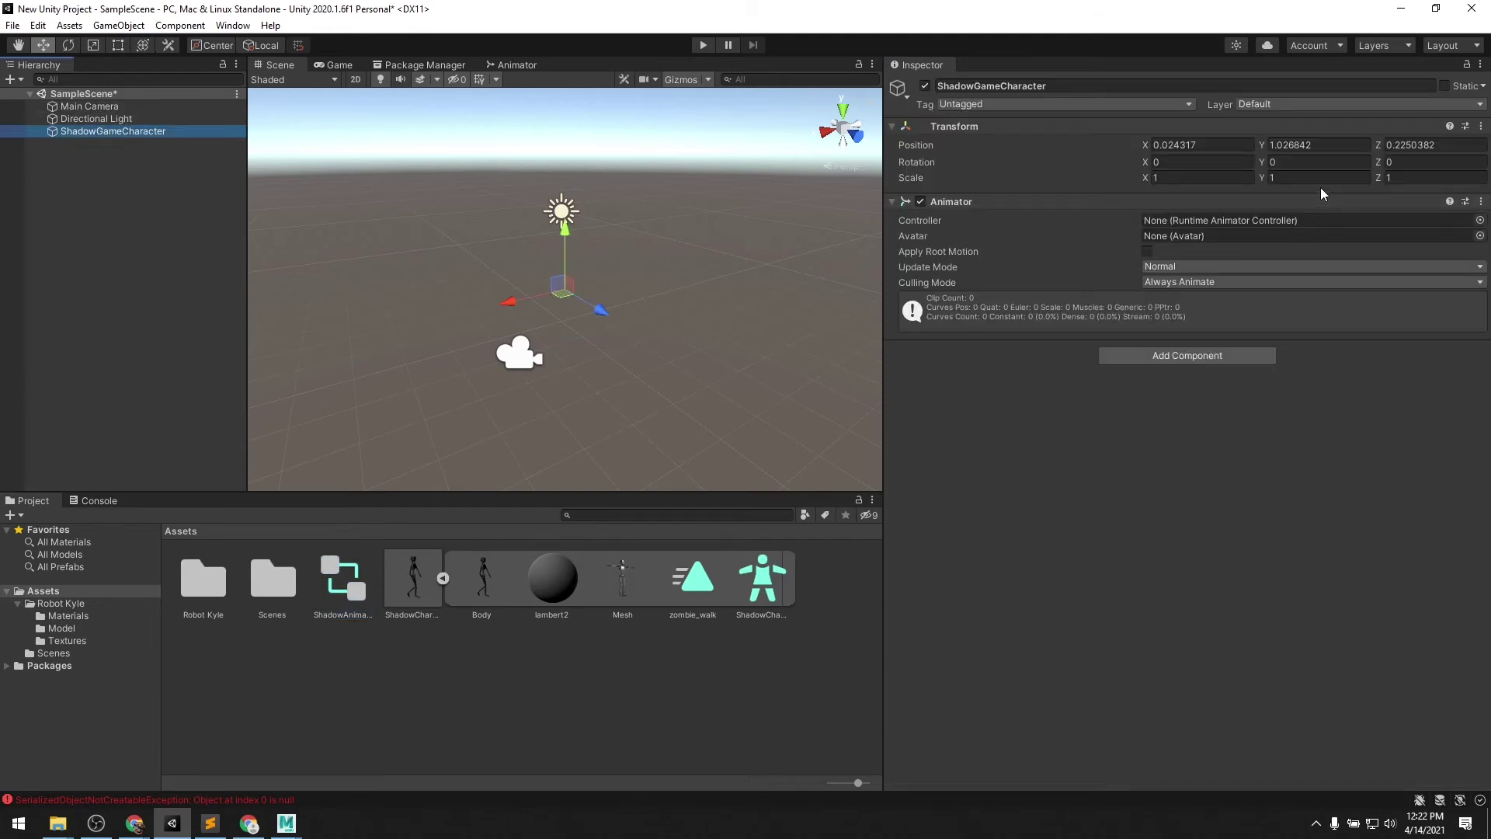
pyautogui.click(1479, 220)
pyautogui.click(1412, 272)
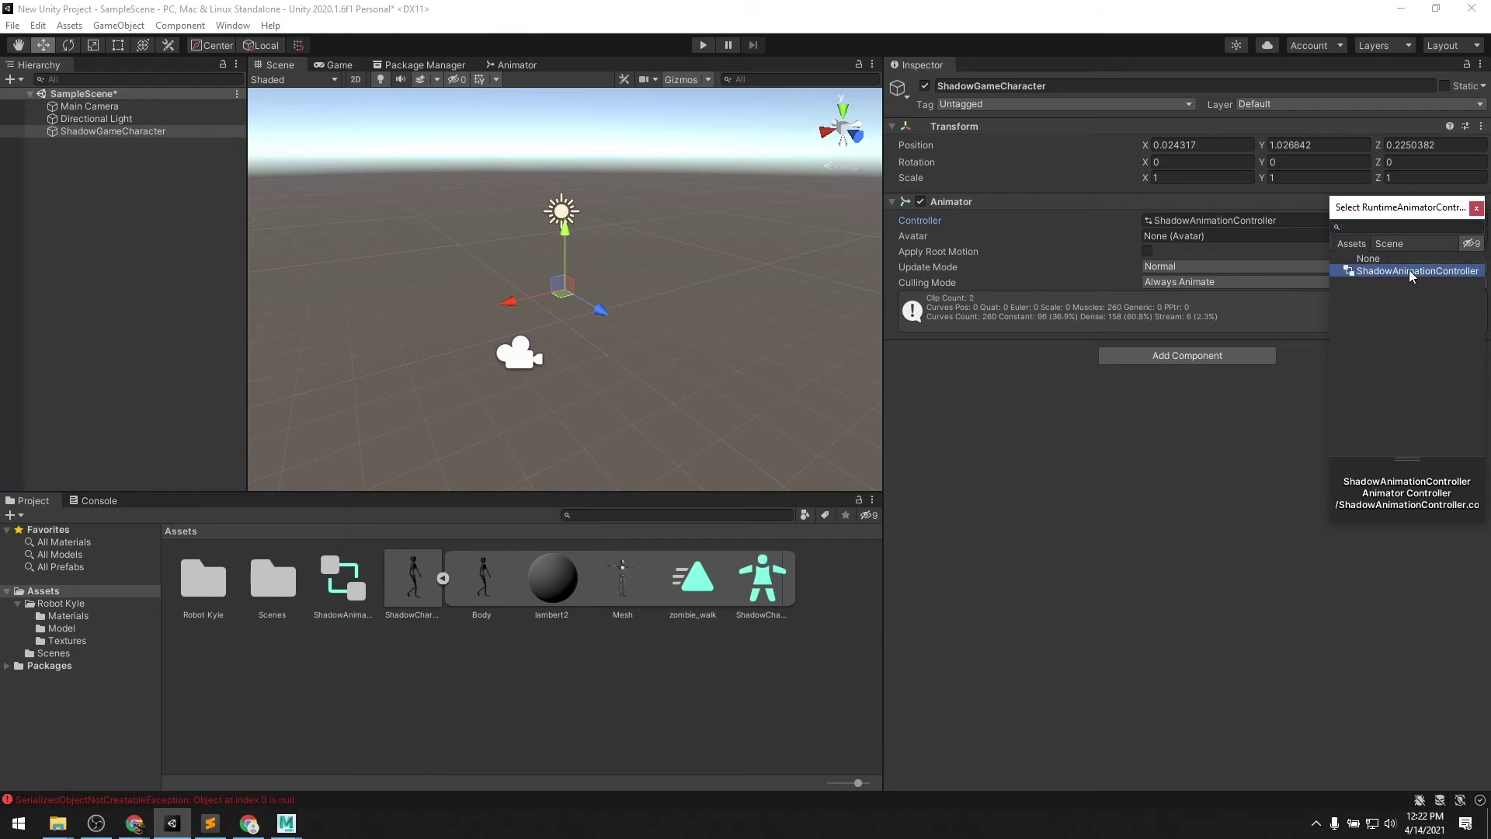
pyautogui.click(1474, 209)
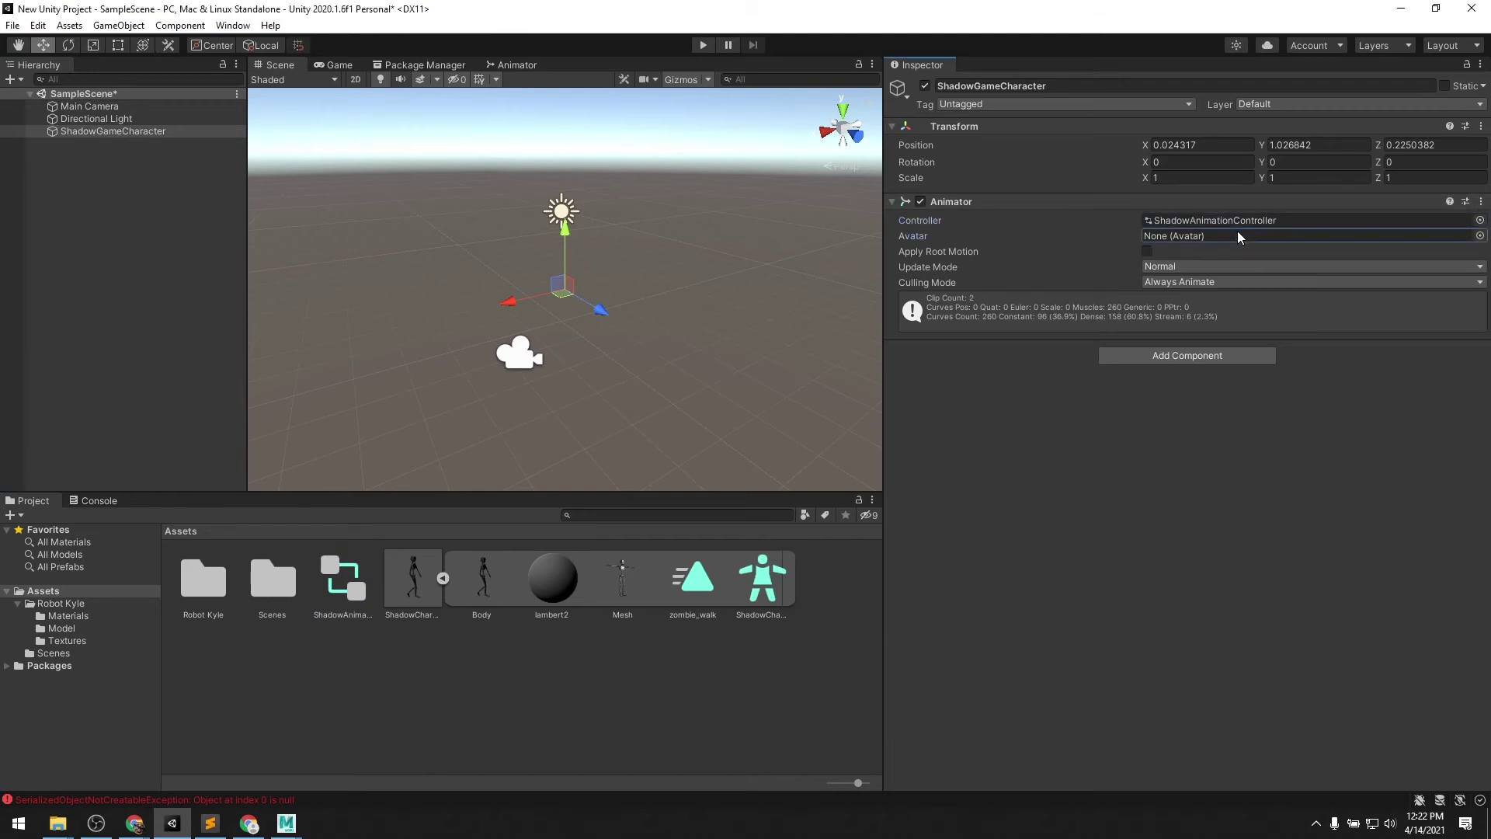
pyautogui.click(1479, 236)
pyautogui.click(1398, 302)
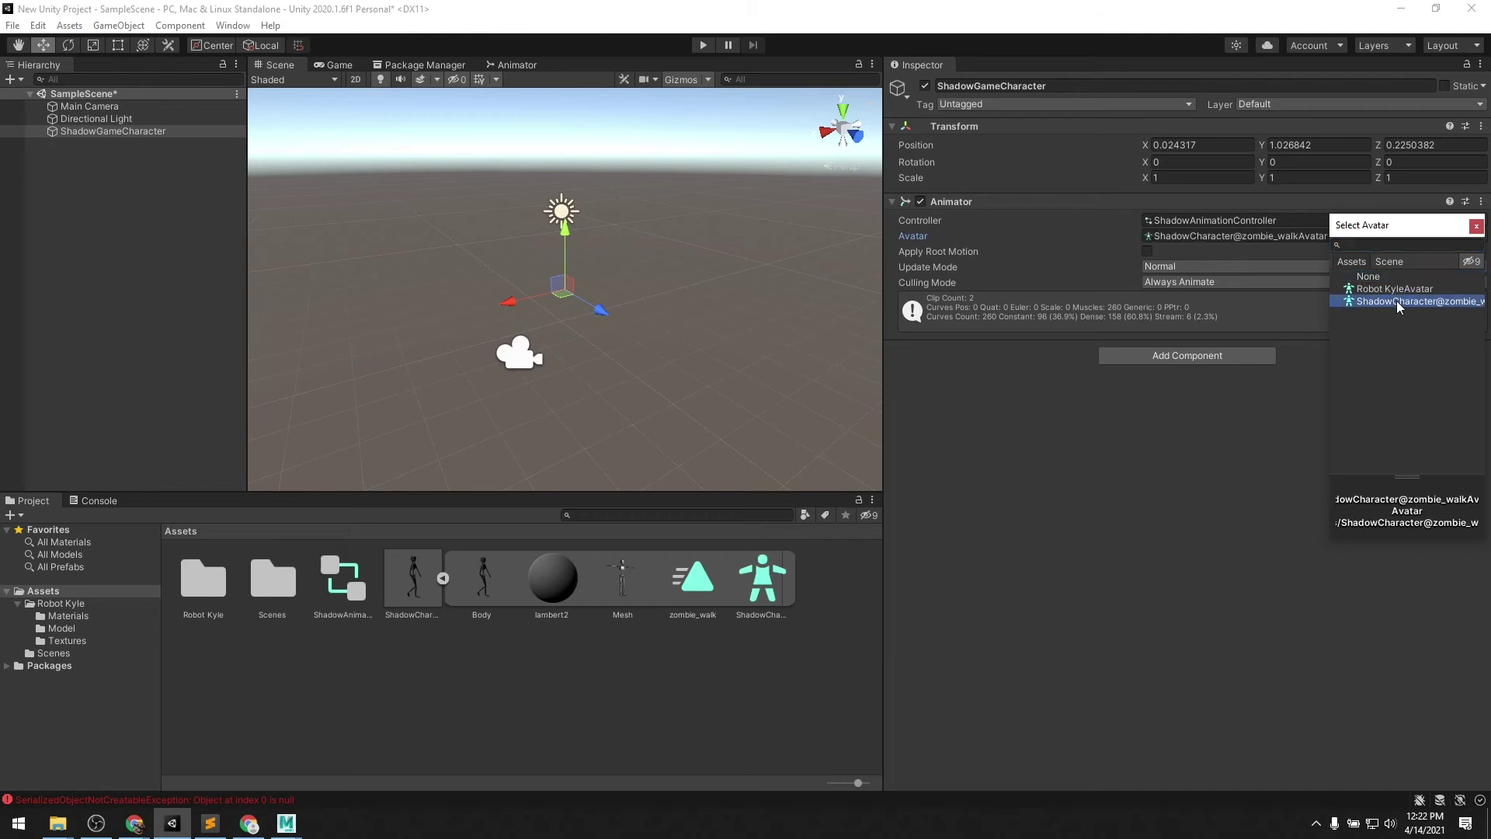
pyautogui.click(1479, 229)
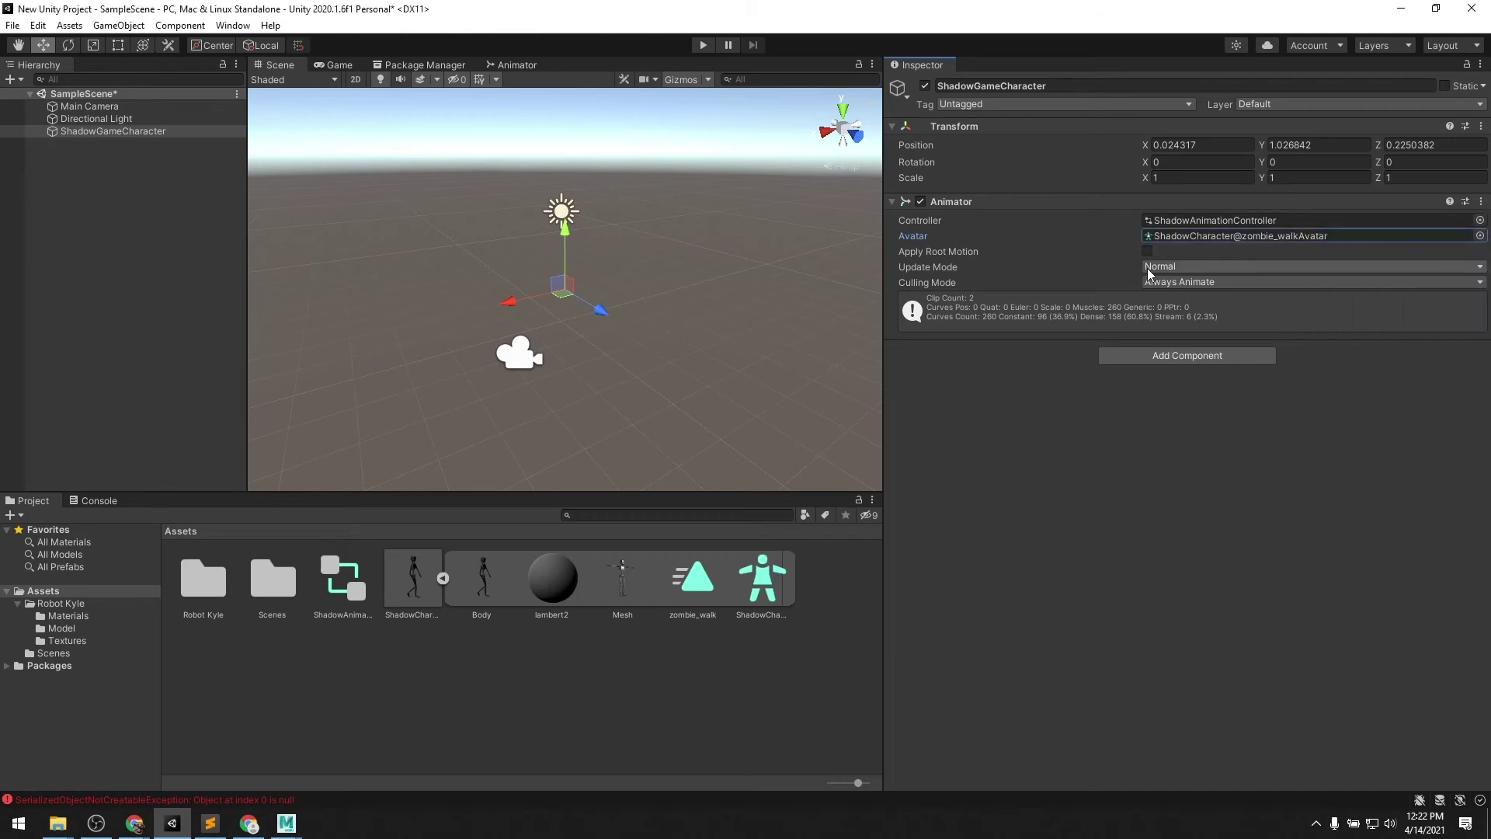
# - Place the ShadowCharacter@zombie_walk model as a child of ShadowGameCharacter and set the parent's position to 0, 0, 0
pyautogui.click(87, 132)
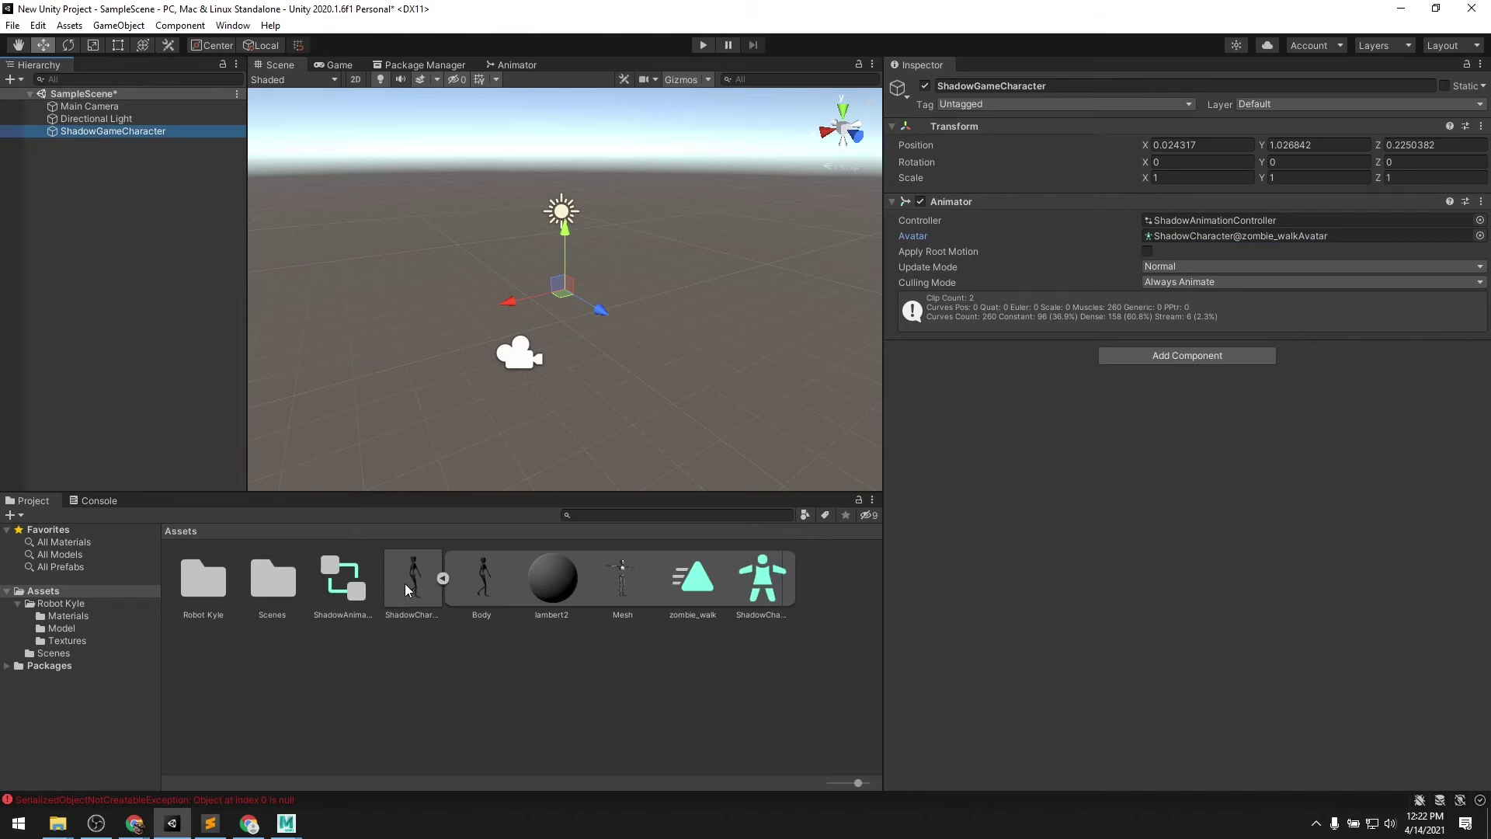
pyautogui.moveTo(413, 581); pyautogui.dragTo(124, 132)
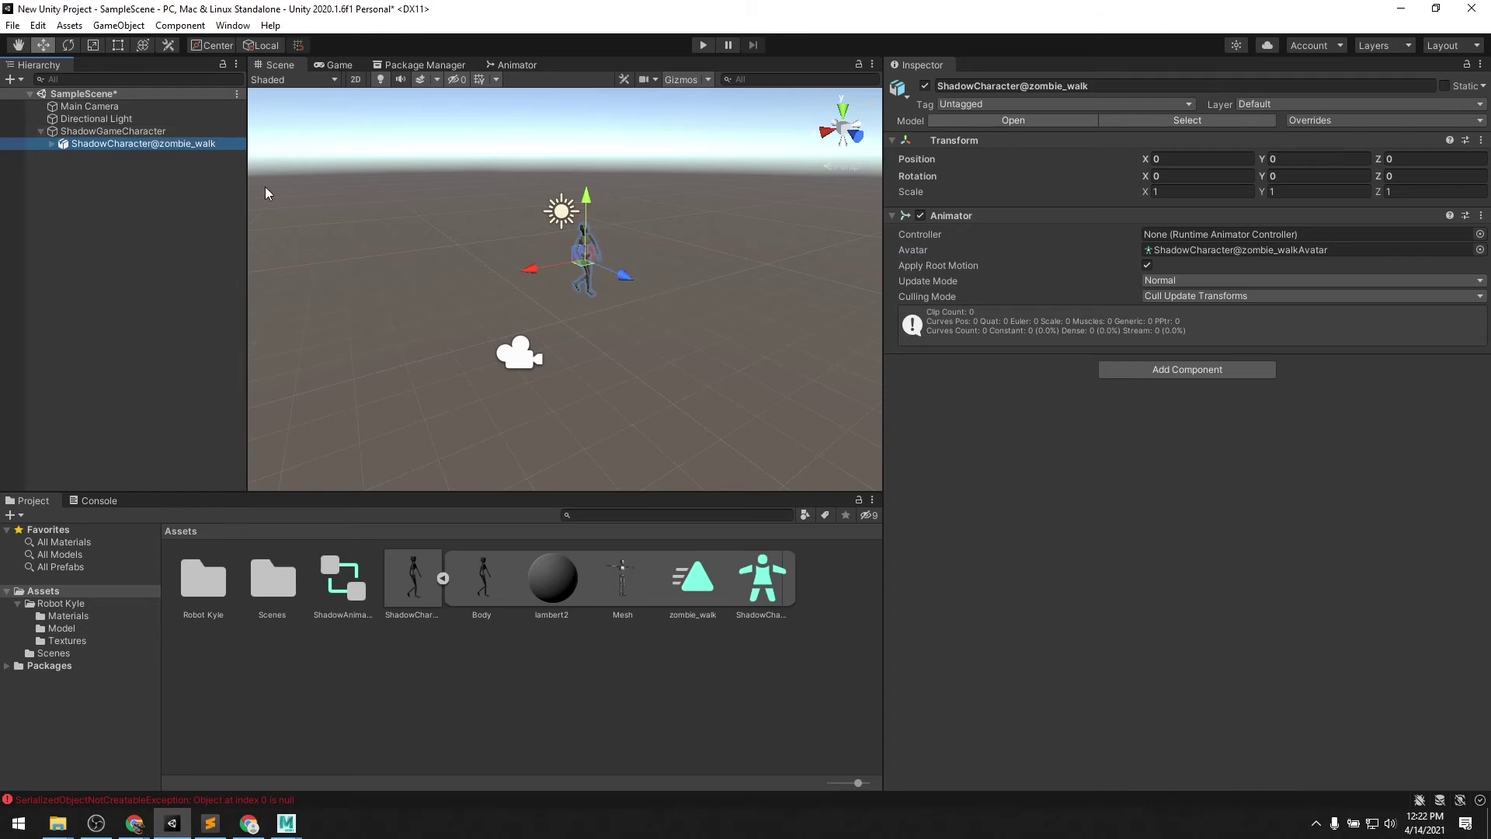
pyautogui.click(113, 131)
pyautogui.click(1209, 144)
pyautogui.write('0')
pyautogui.press('Tab')
pyautogui.write('0')
pyautogui.press('Tab')
pyautogui.write('0')
pyautogui.click(1339, 143)
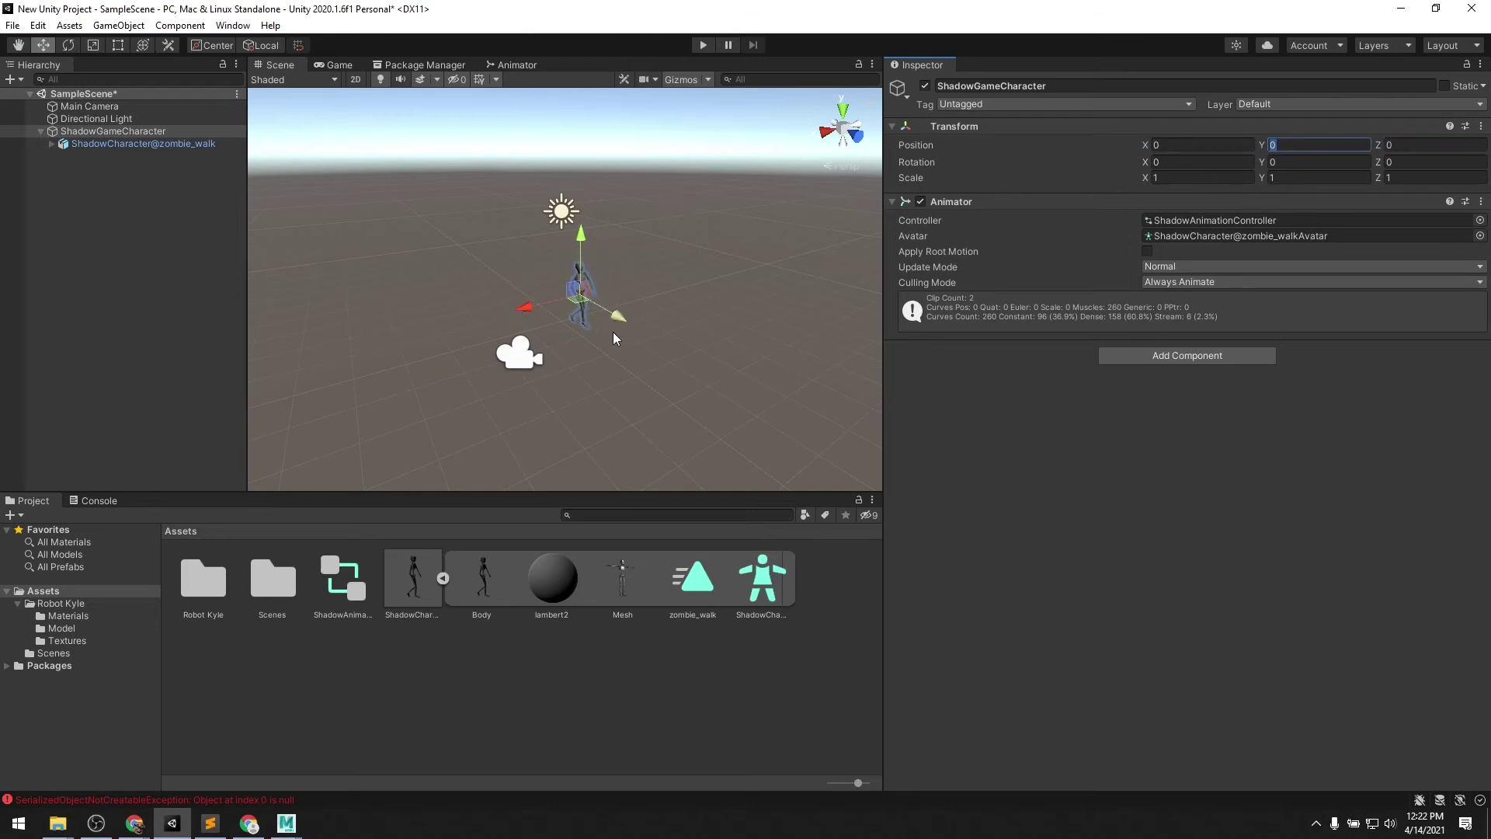
pyautogui.doubleClick(124, 132)
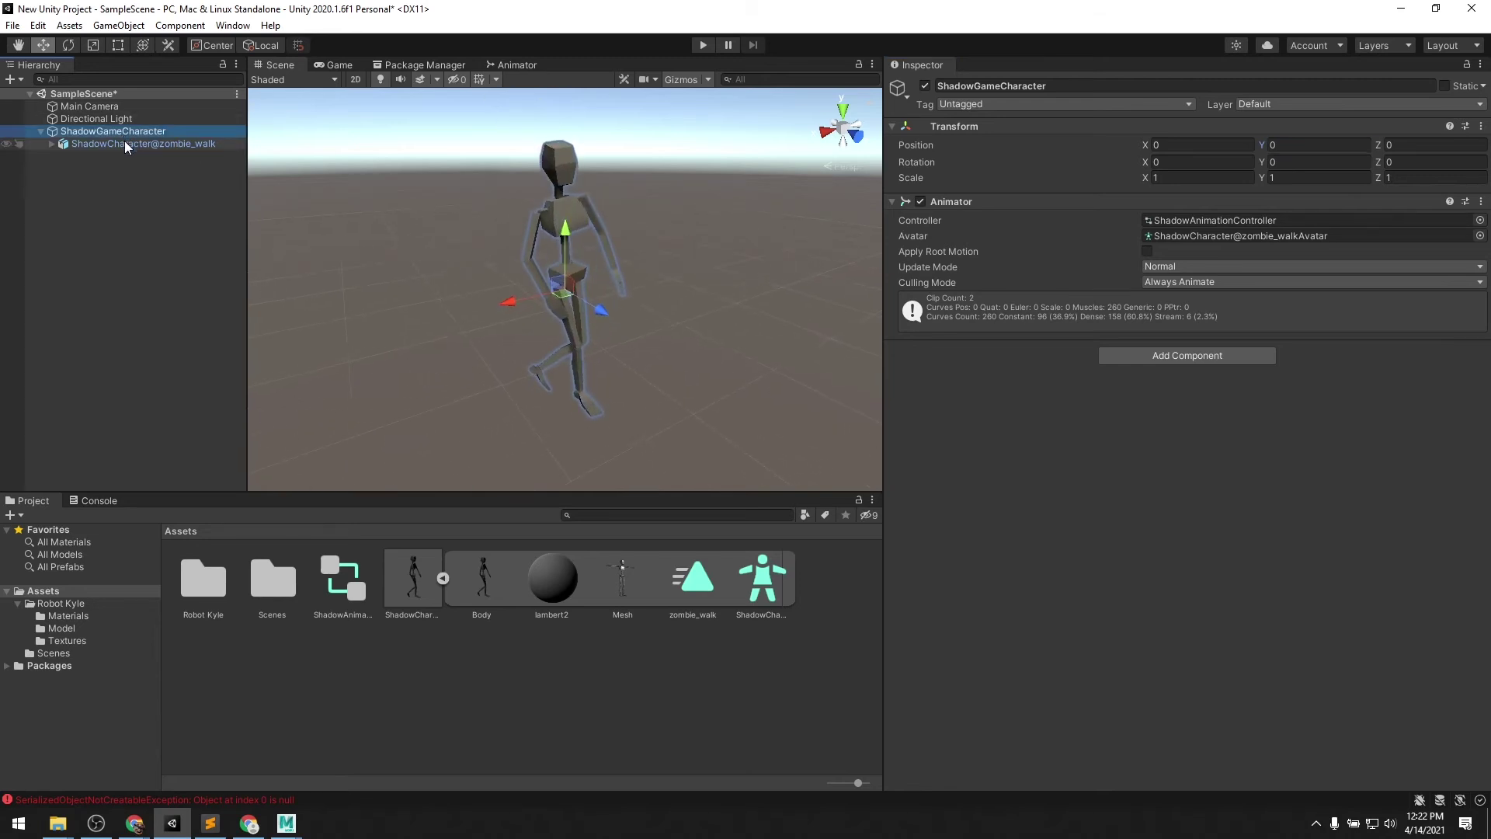
pyautogui.scroll(-5, 486, 321)
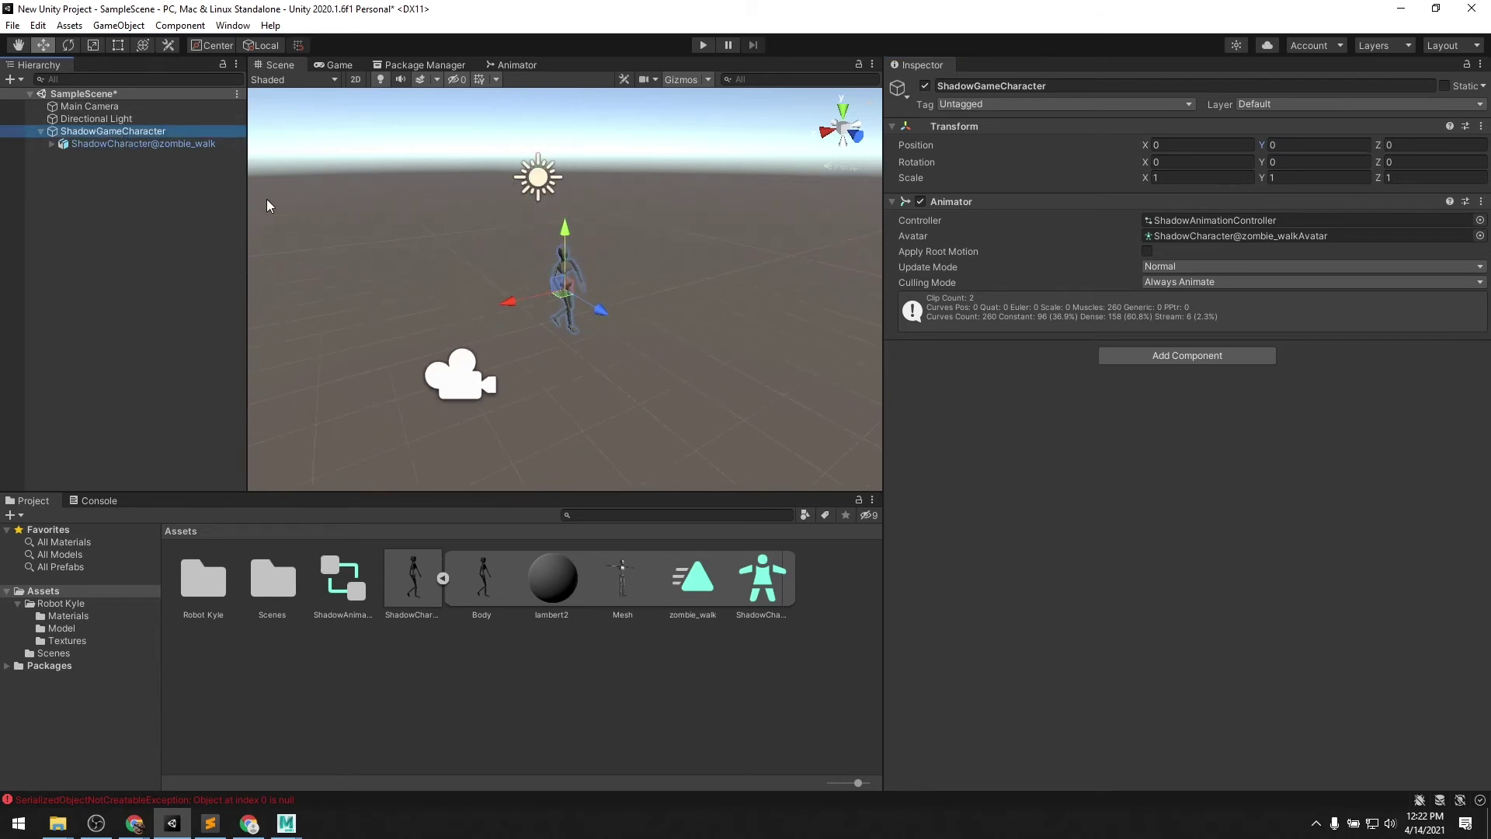
# - Assign ShadowAnimationController to the child ShadowCharacter@zombie_walk's Animator and test the walk in Play mode, stopping it when done
pyautogui.click(119, 141)
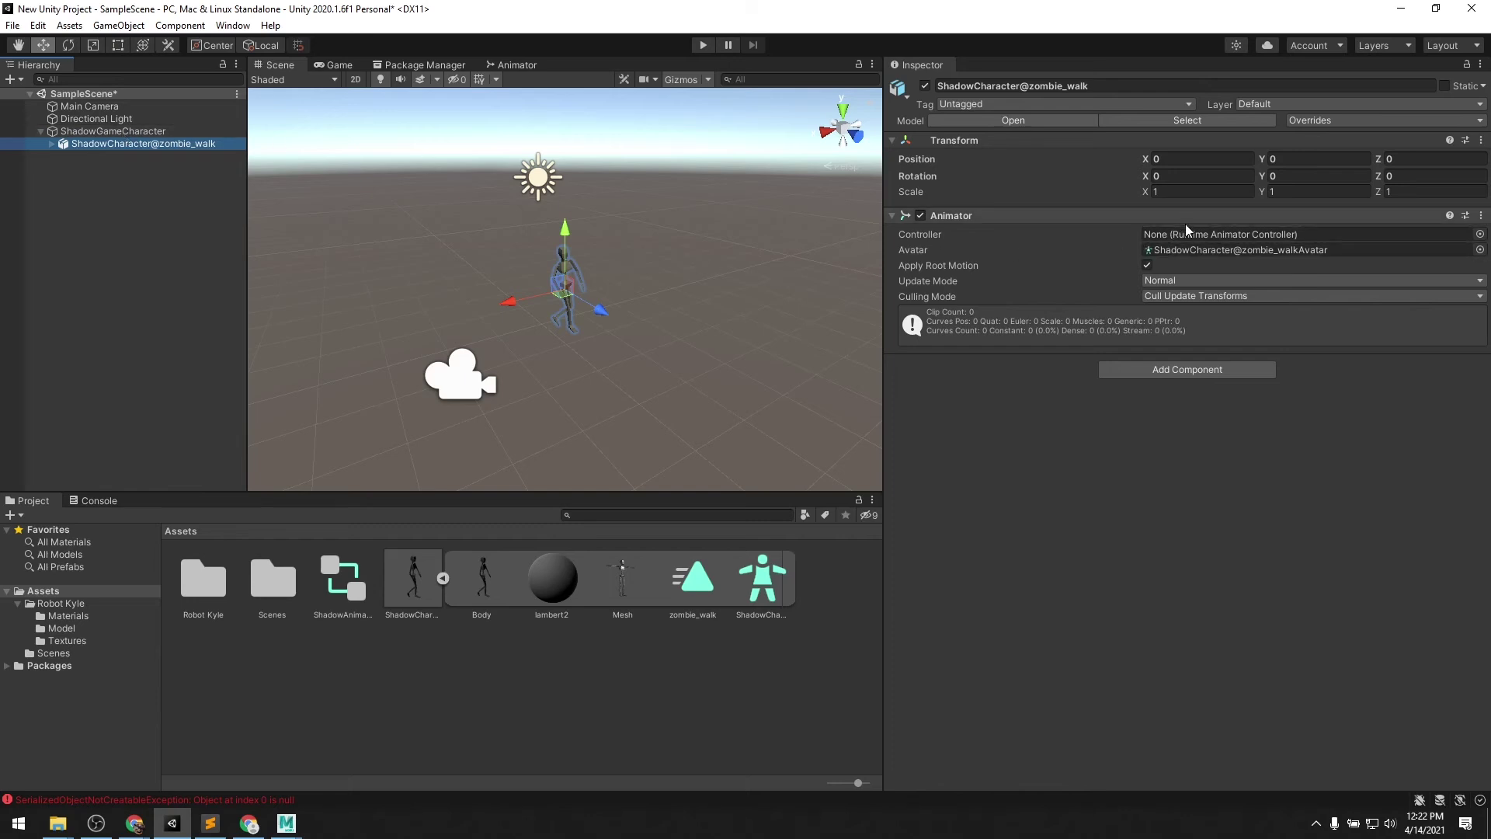
pyautogui.click(1479, 233)
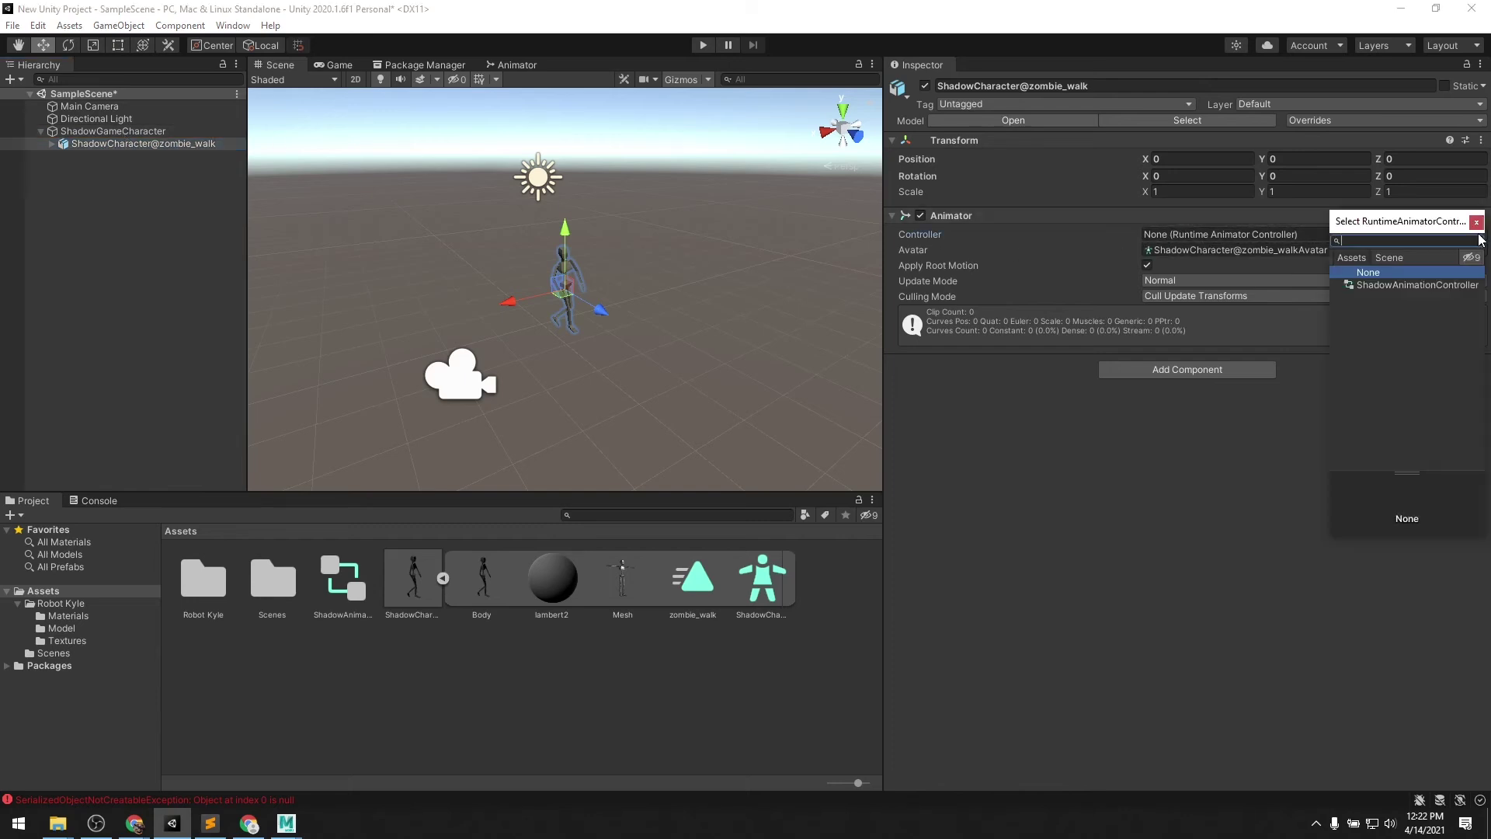
pyautogui.click(1445, 286)
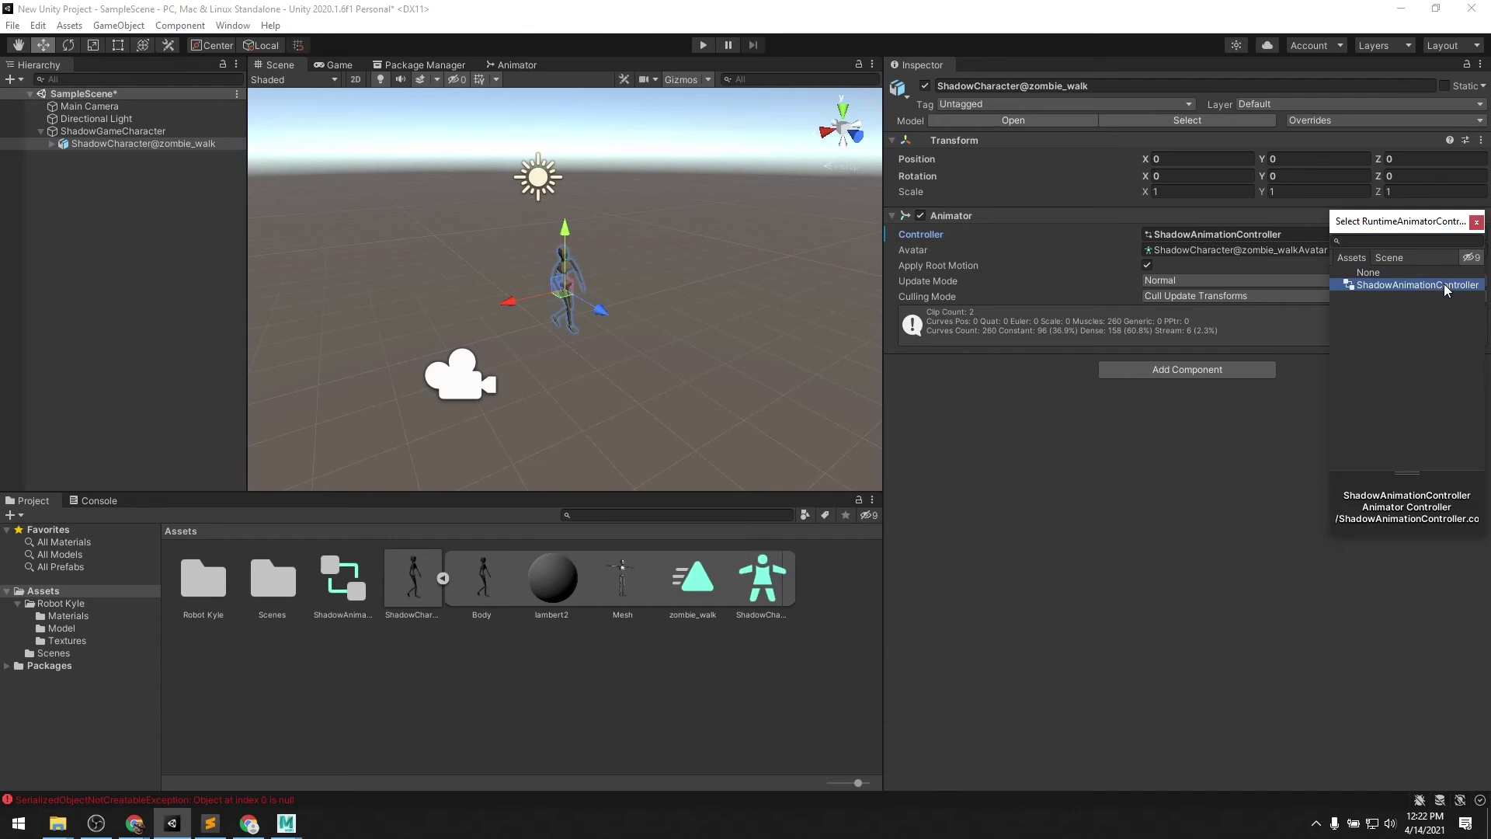
pyautogui.click(1477, 223)
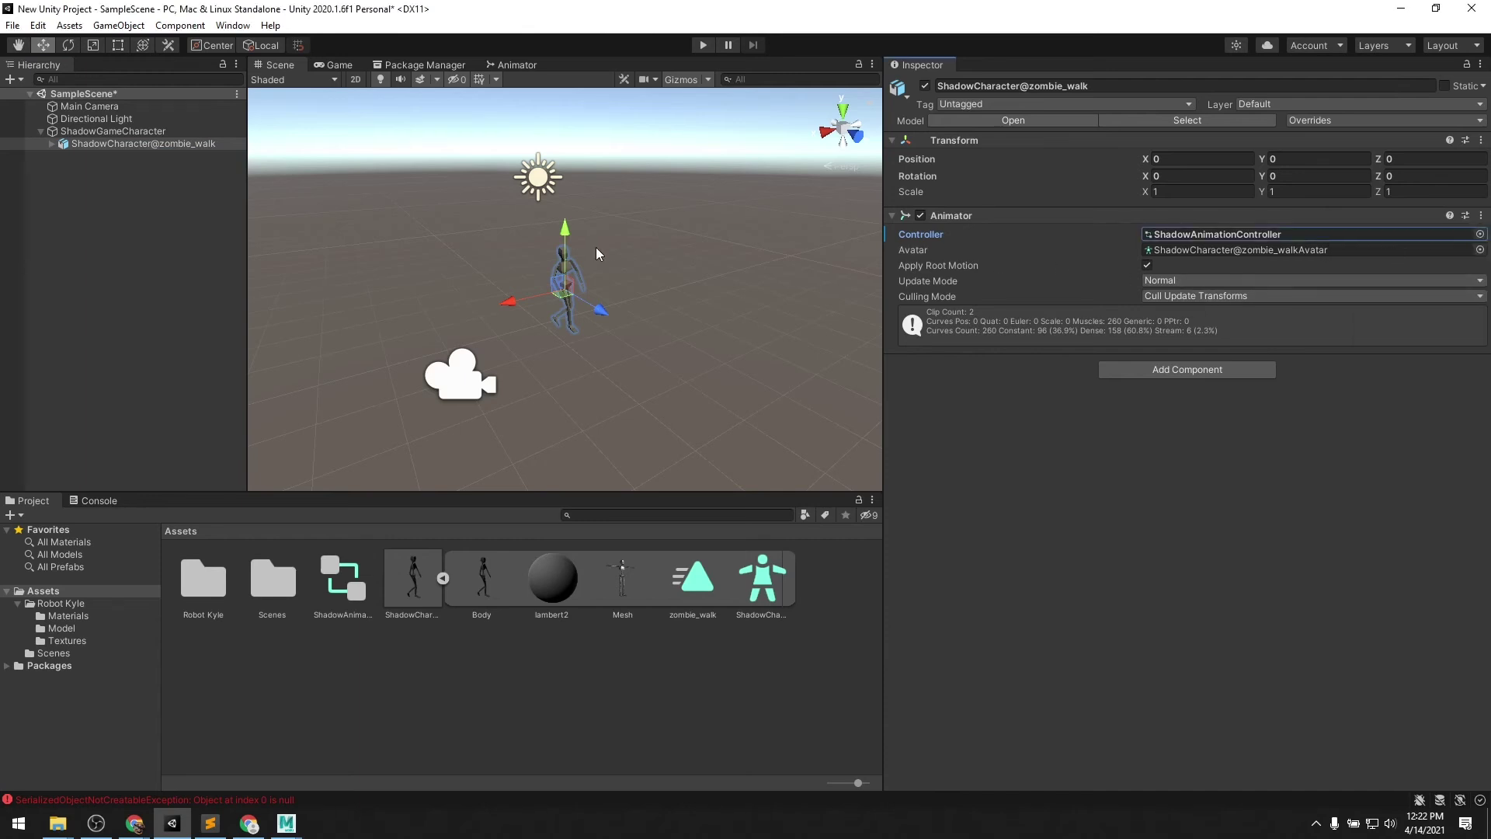
pyautogui.click(705, 44)
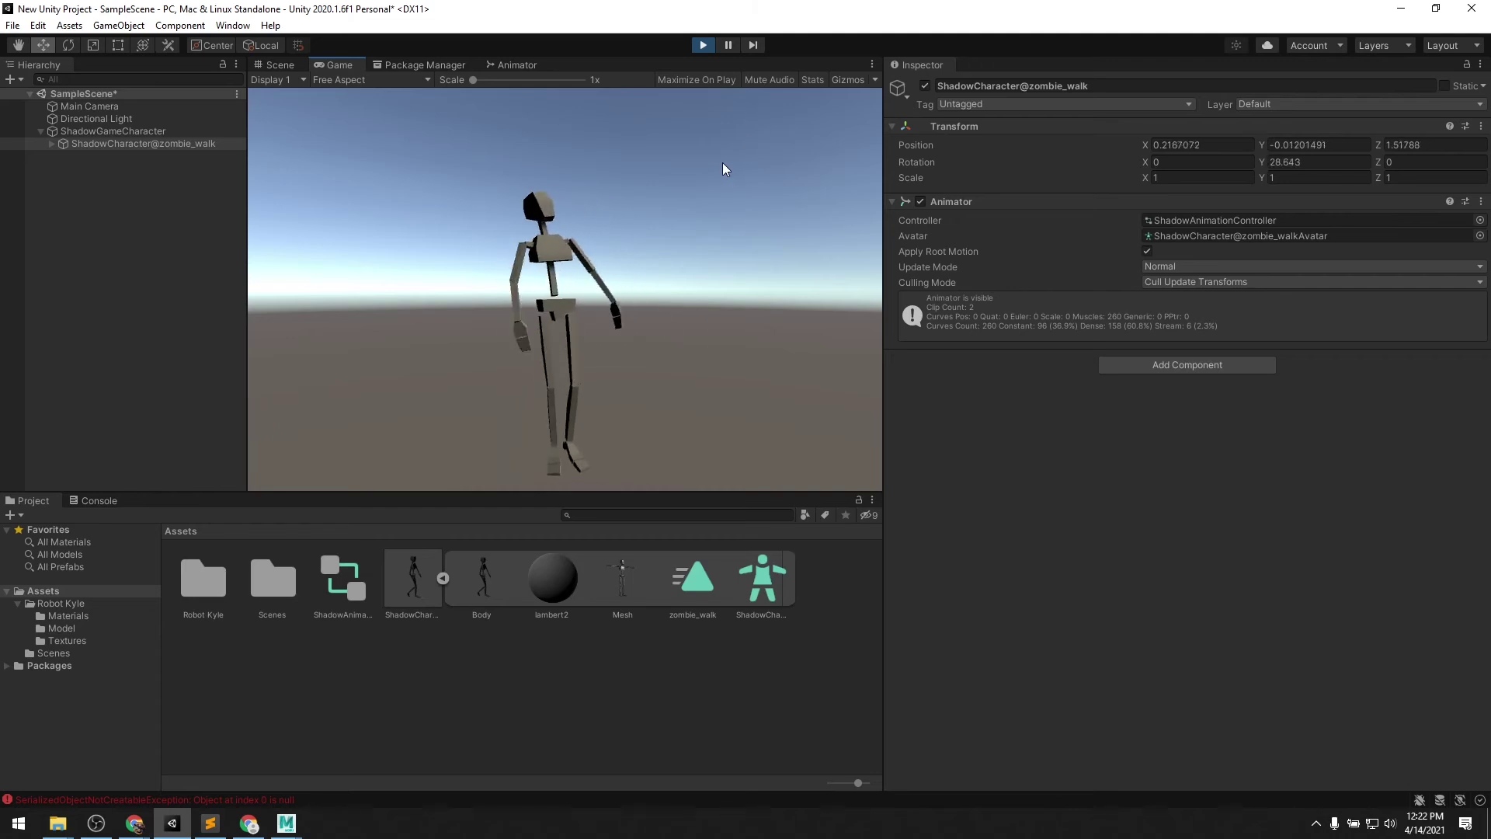
pyautogui.click(704, 45)
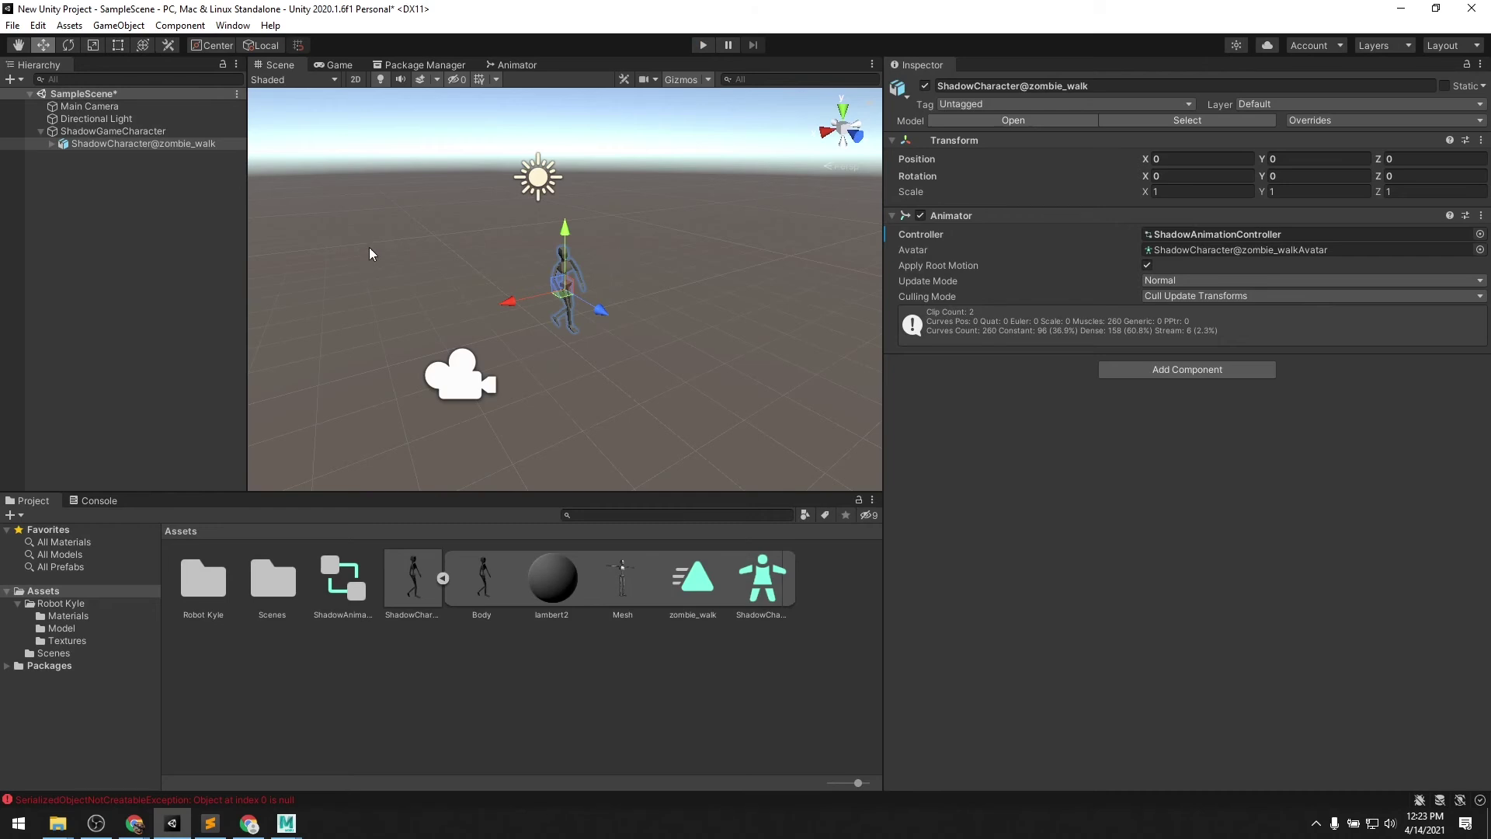
# - Create an empty object at the scene's root level and name it RobotGameCharacter
pyautogui.click(86, 162)
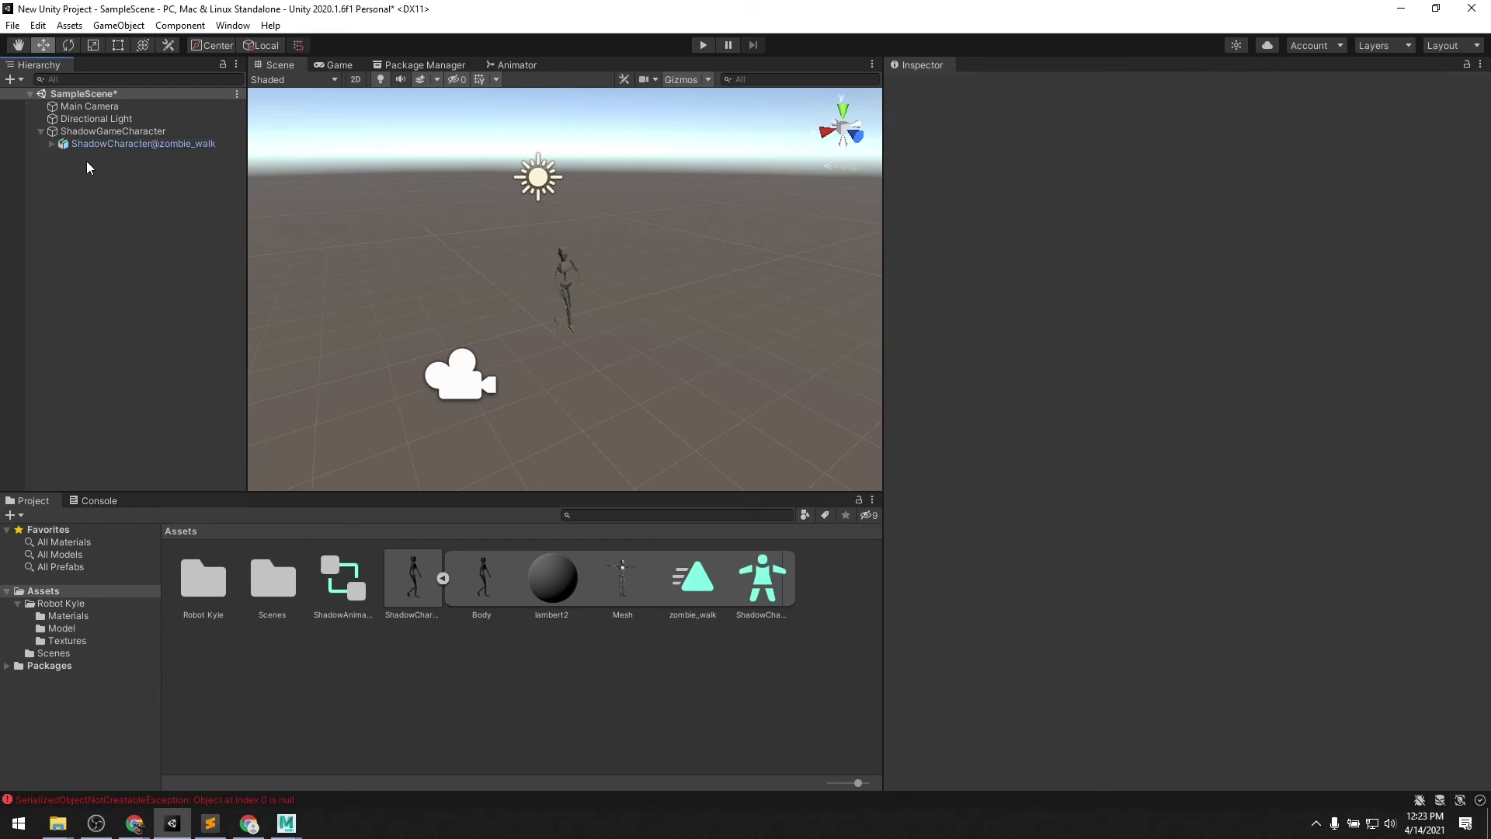
pyautogui.rightClick(87, 163)
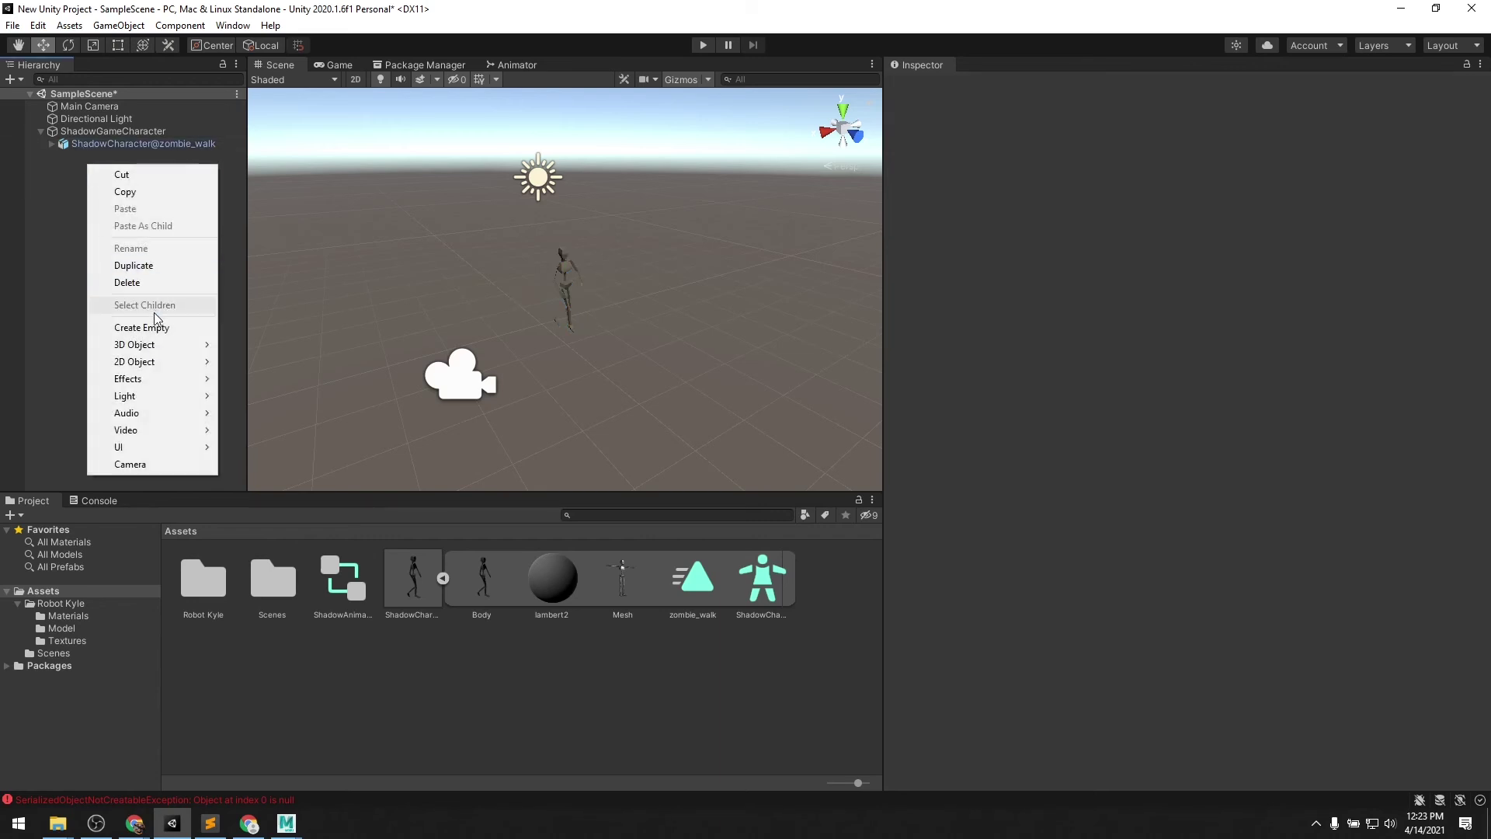
pyautogui.click(155, 327)
pyautogui.click(104, 156)
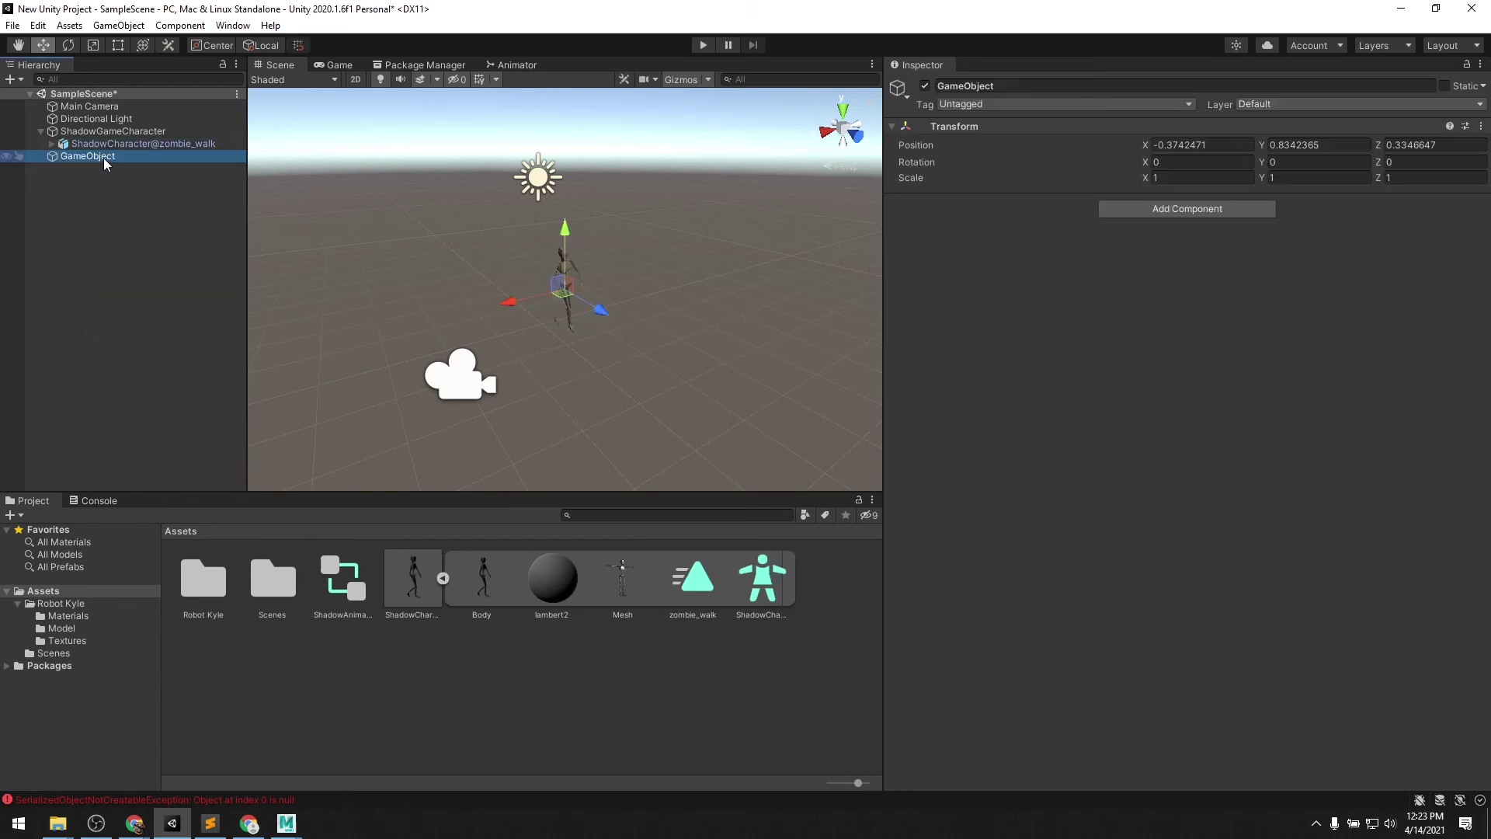
pyautogui.write('RobotGameC')
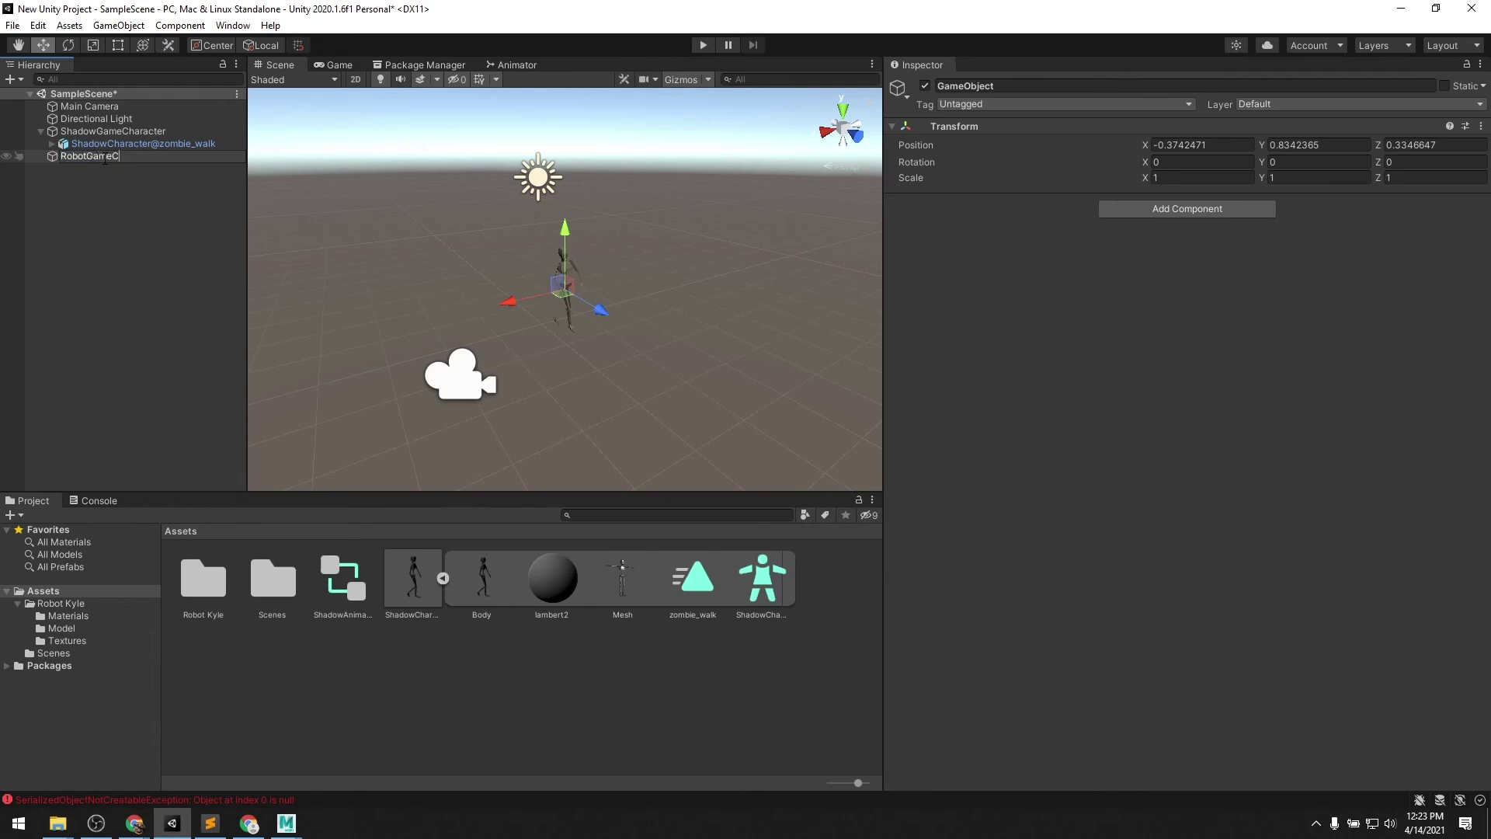
pyautogui.write('haracter')
pyautogui.press('Return')
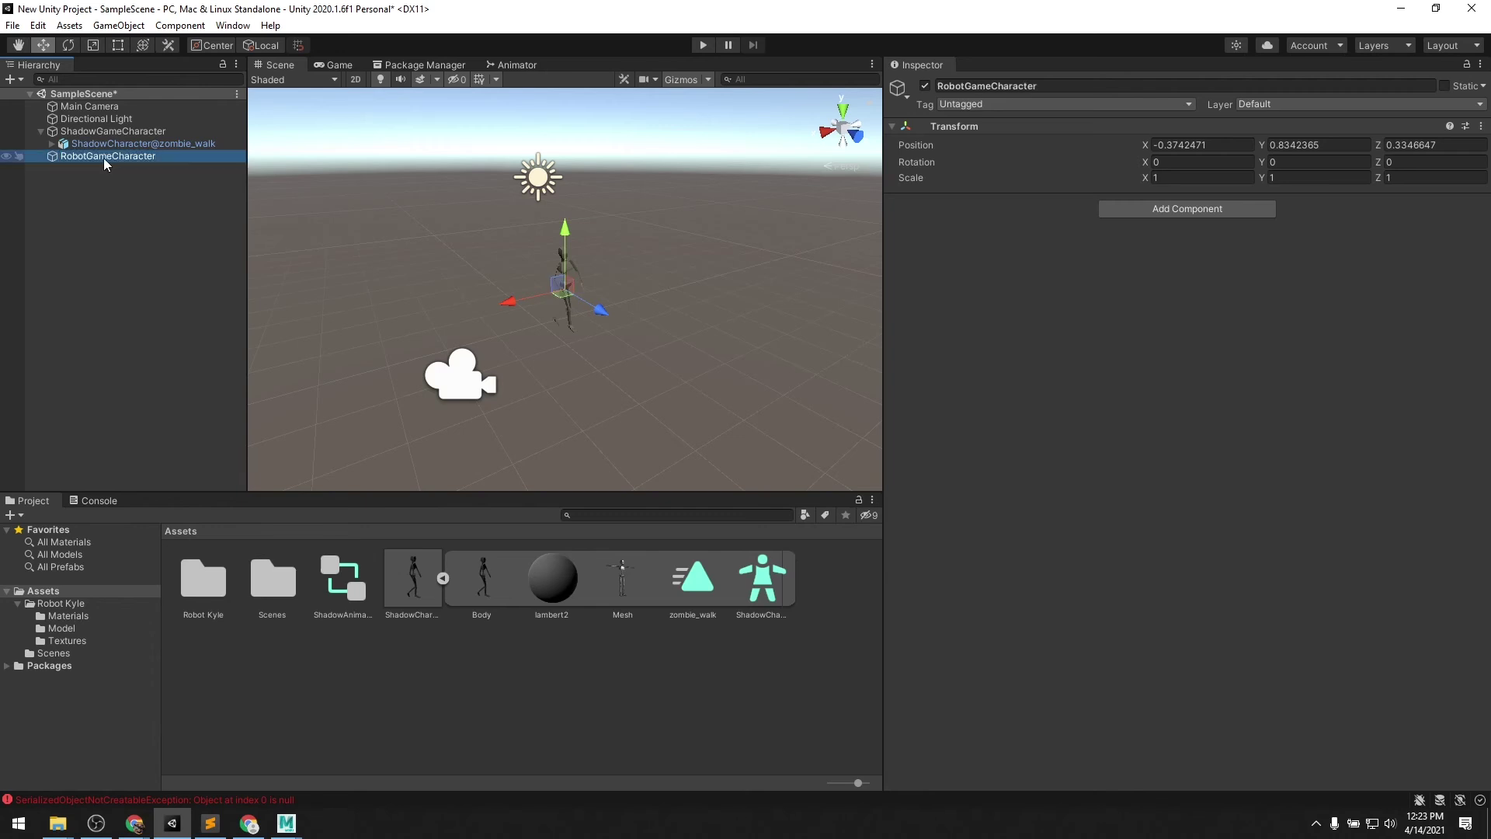
# - Set RobotGameCharacter's position to 0, 0, 0
pyautogui.click(1202, 145)
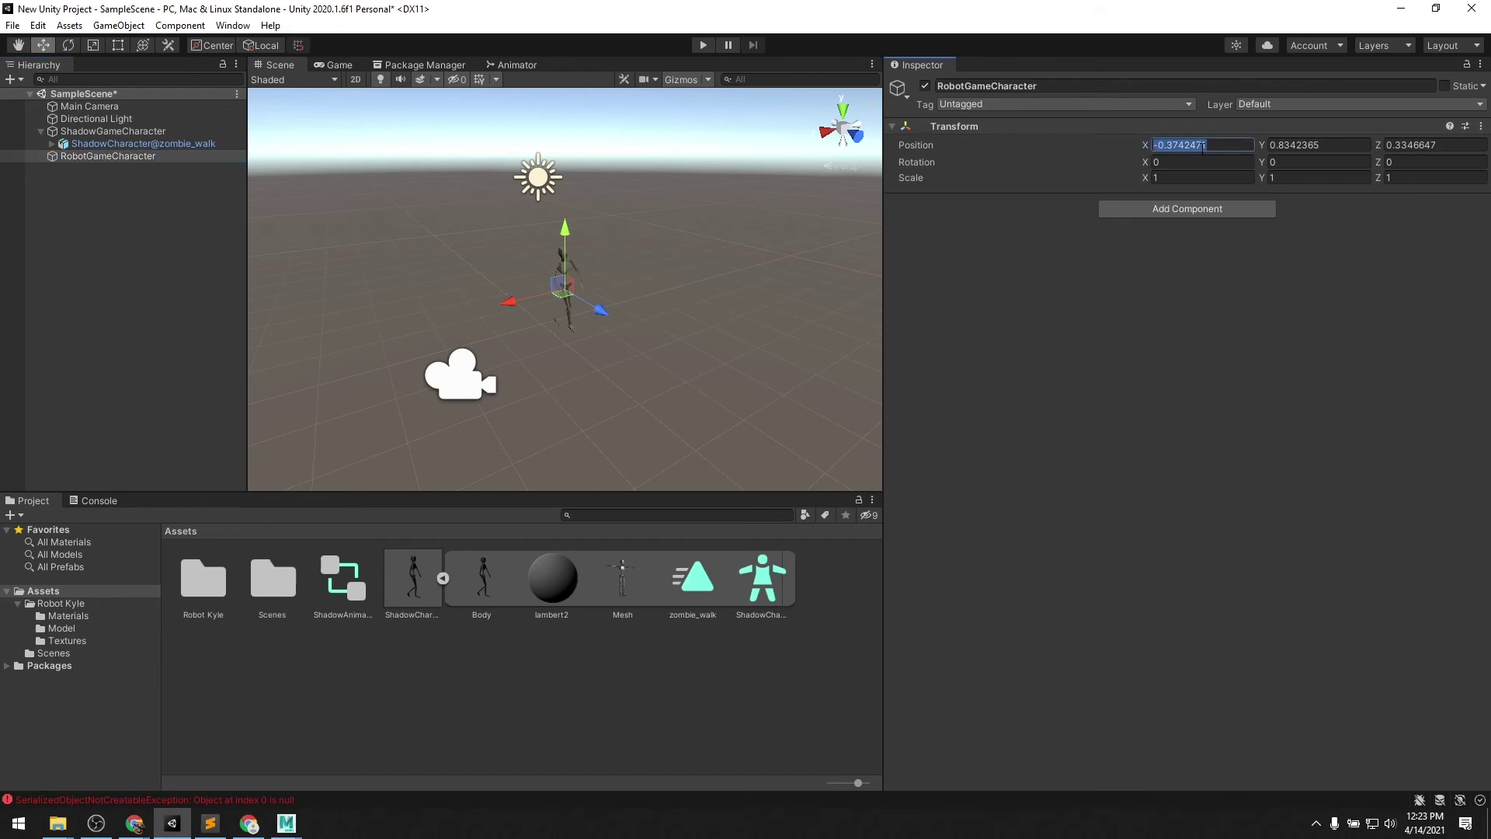
pyautogui.write('0')
pyautogui.press('Tab')
pyautogui.write('0')
pyautogui.press('Tab')
pyautogui.write('0')
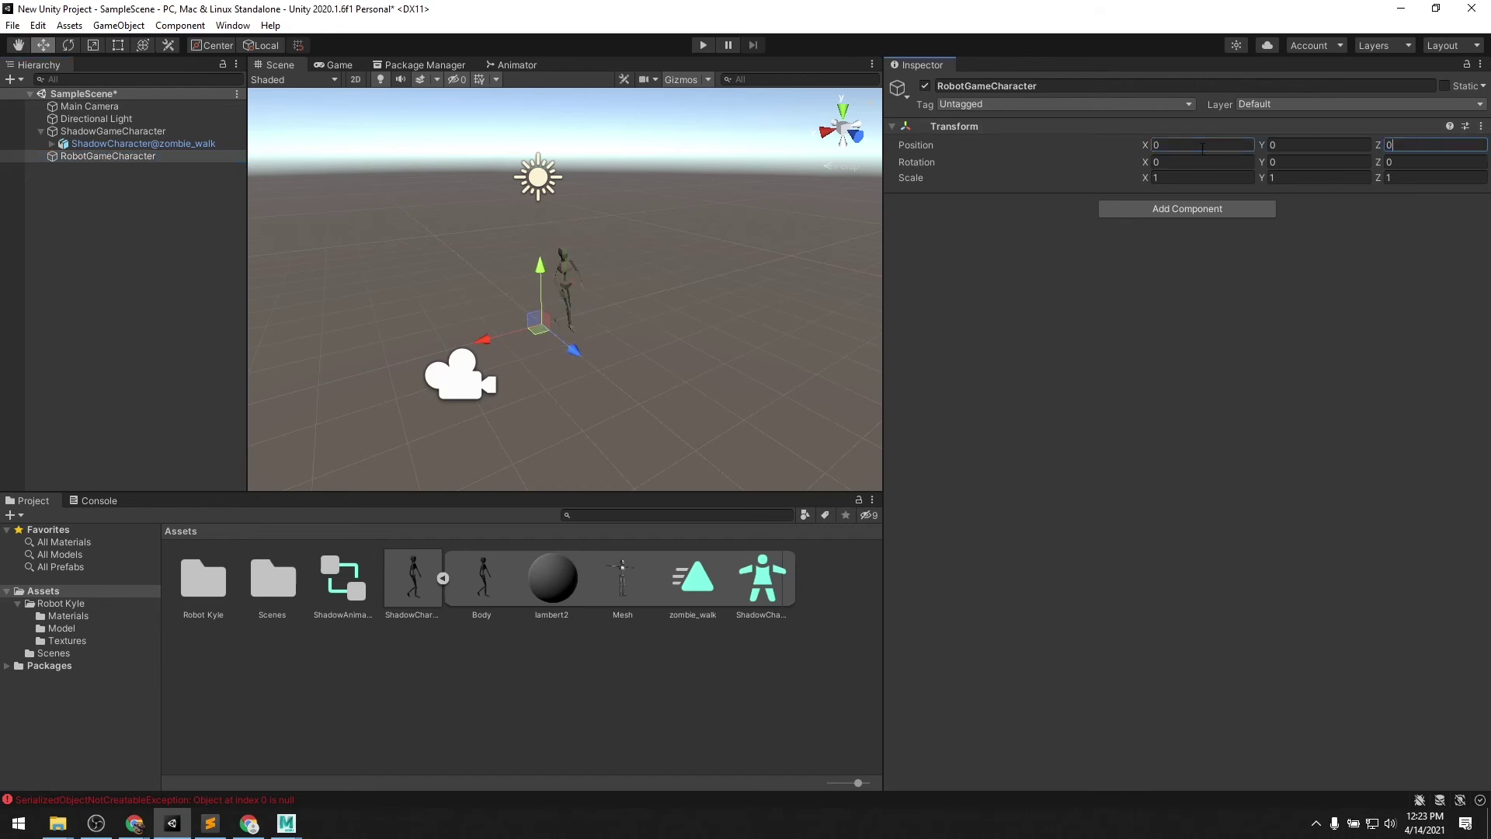
# - Add an Animator component to RobotGameCharacter with ShadowAnimationController as its controller and Robot KyleAvatar as its avatar
pyautogui.click(1151, 209)
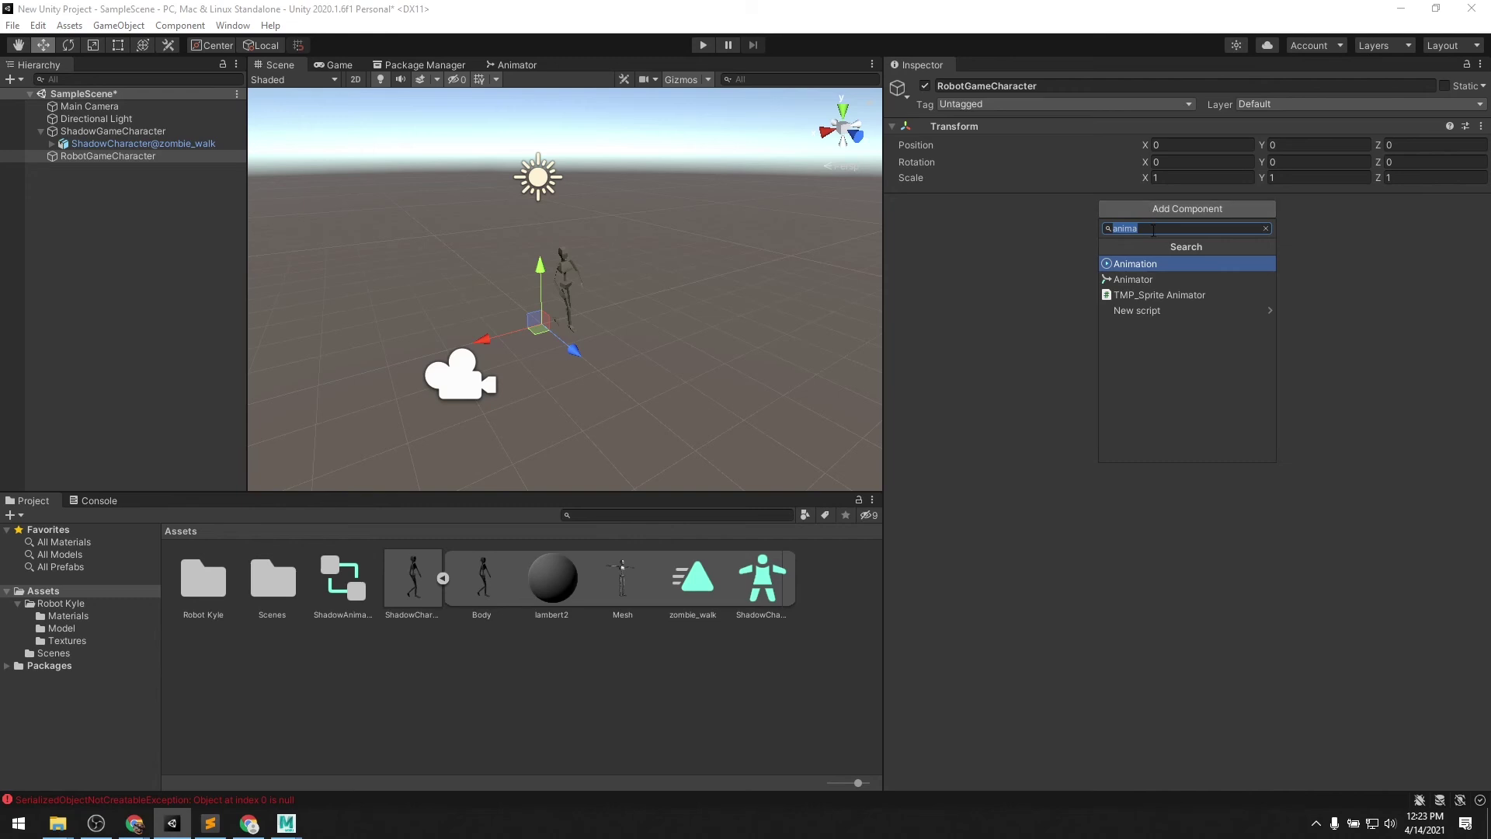
pyautogui.click(1141, 279)
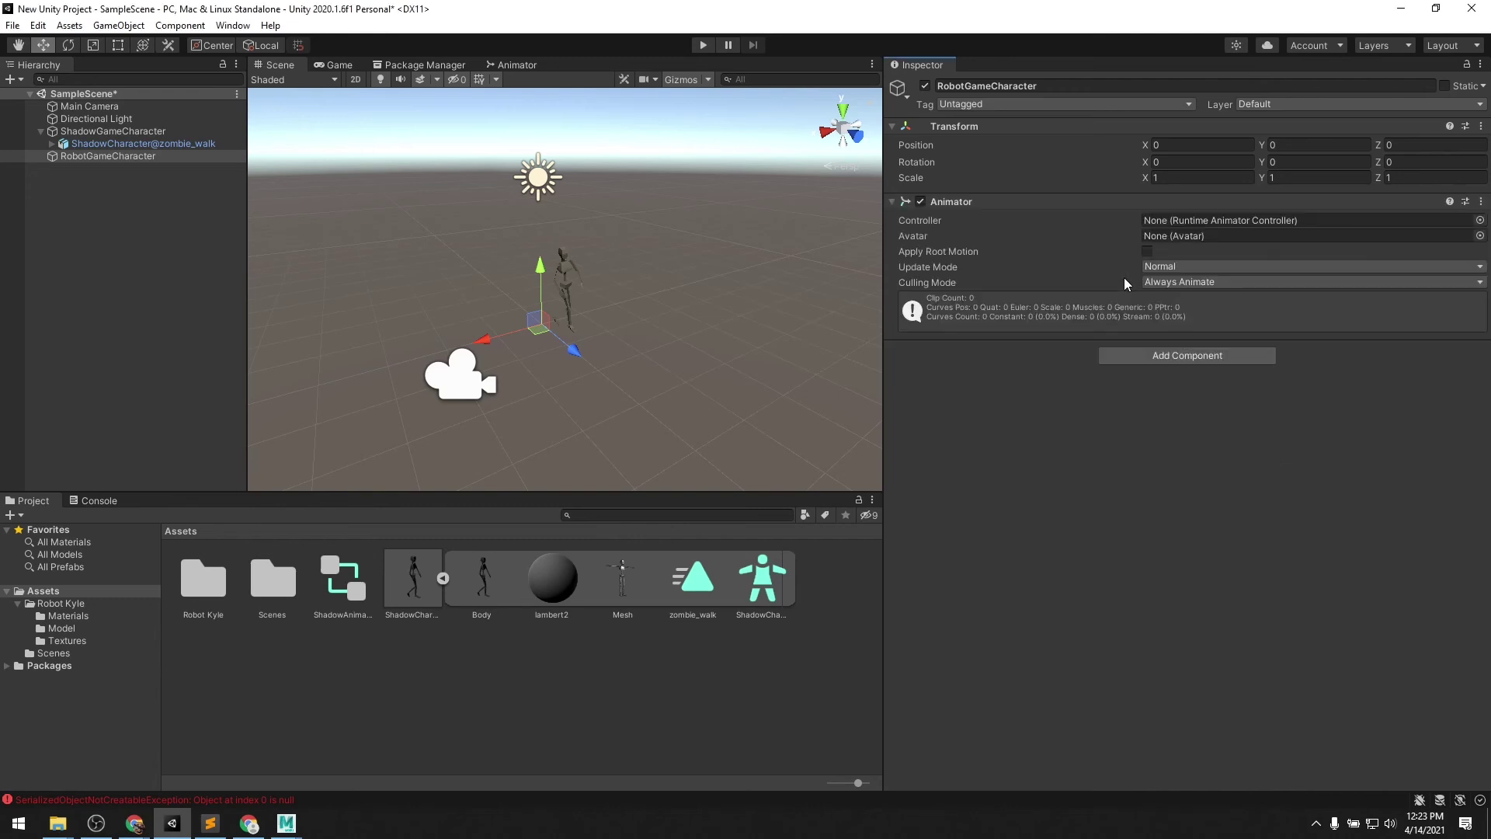
pyautogui.click(1479, 220)
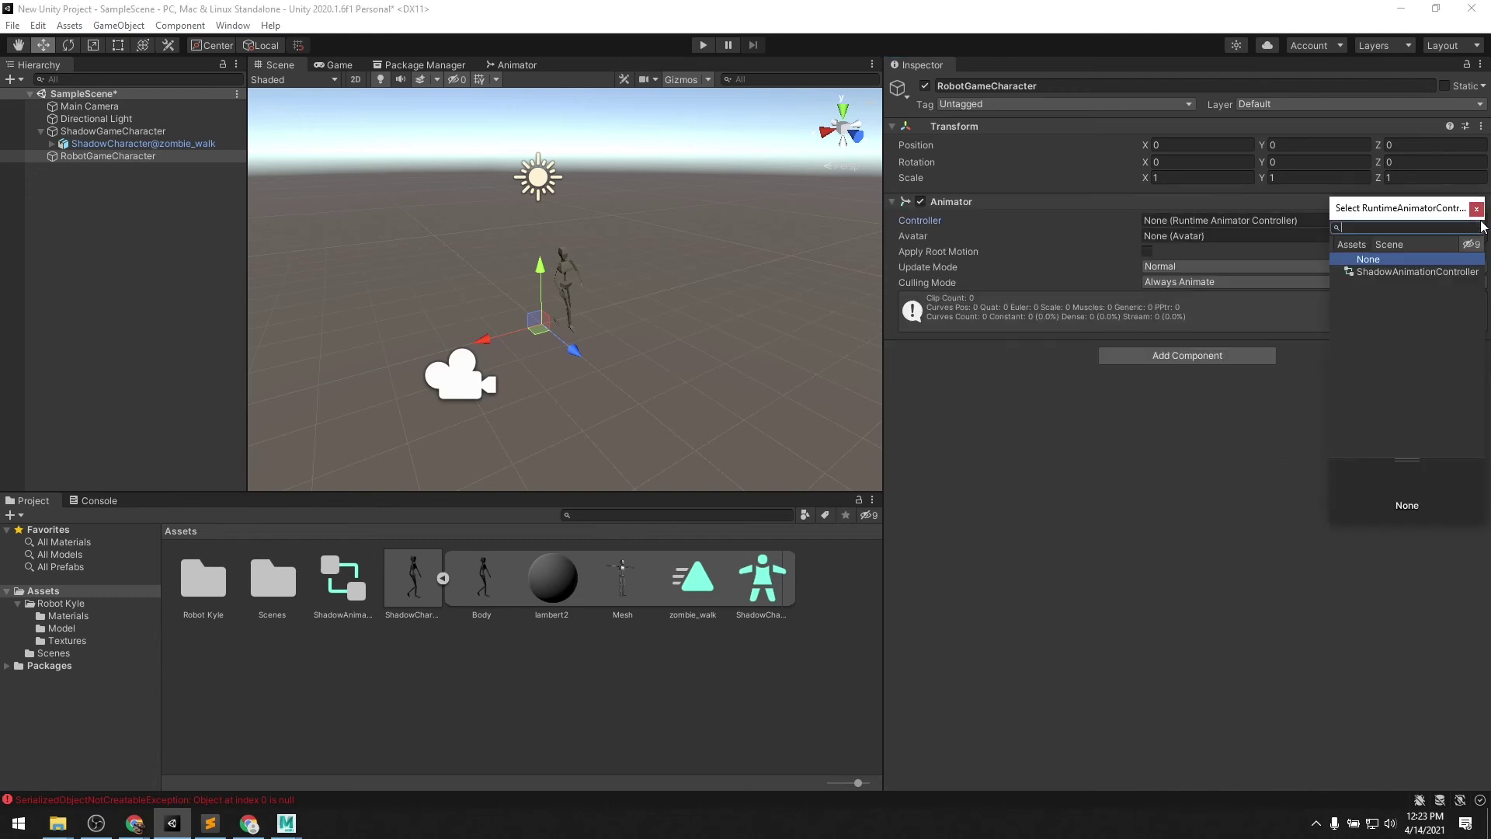
pyautogui.click(1444, 272)
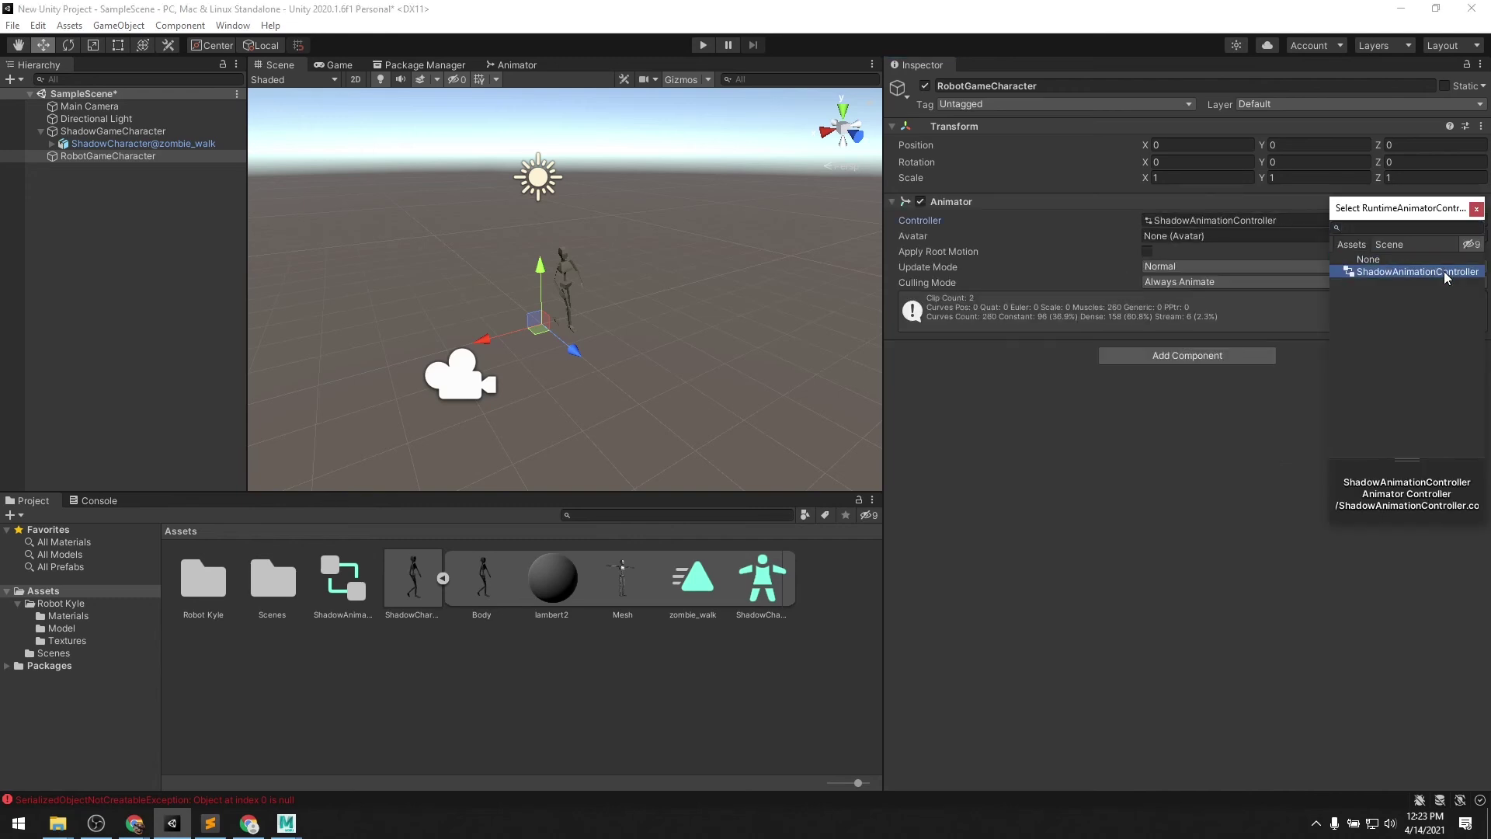
pyautogui.click(1475, 209)
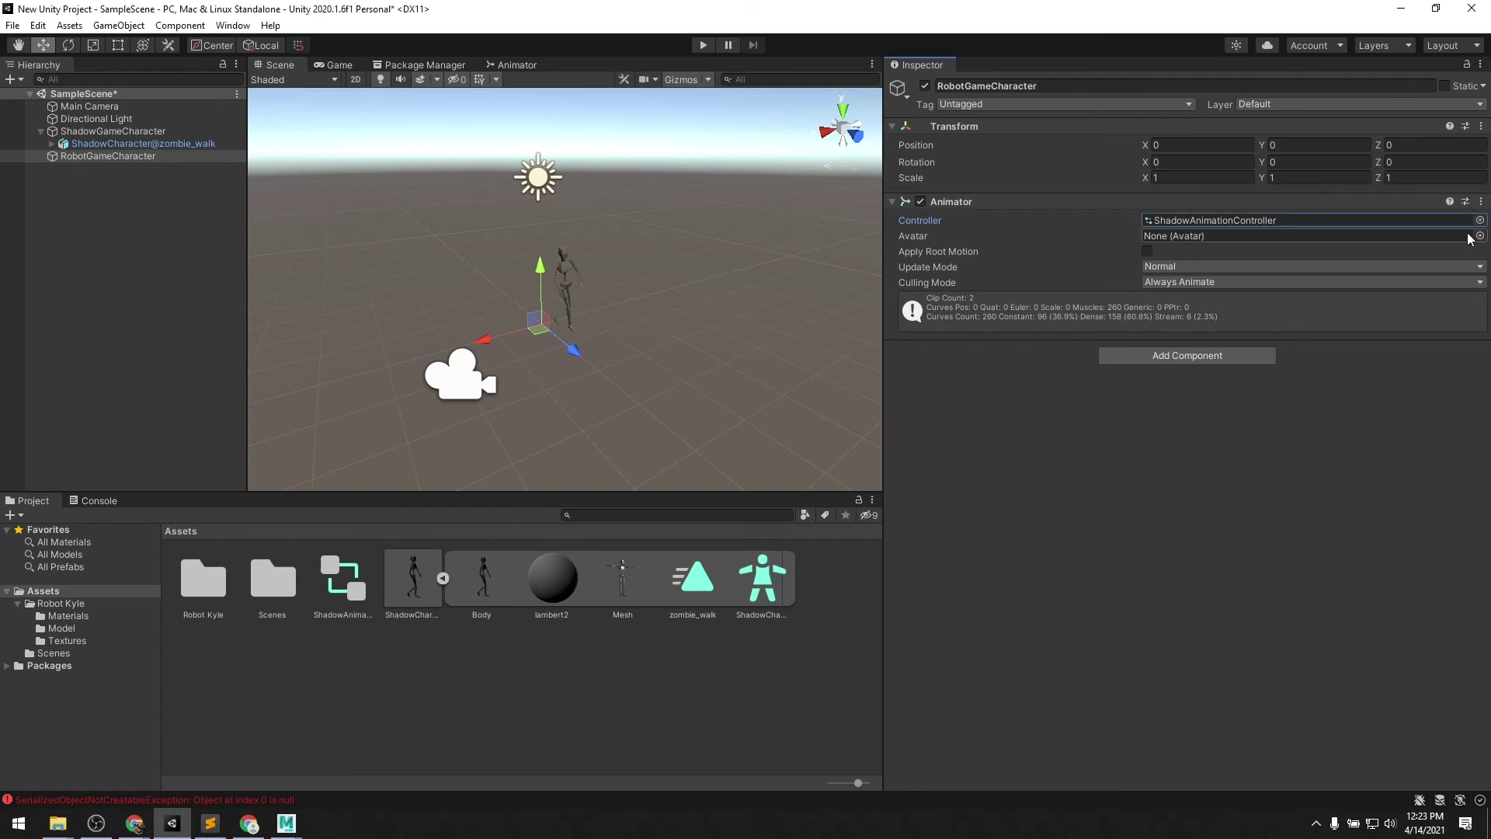
pyautogui.click(1479, 235)
pyautogui.click(1402, 285)
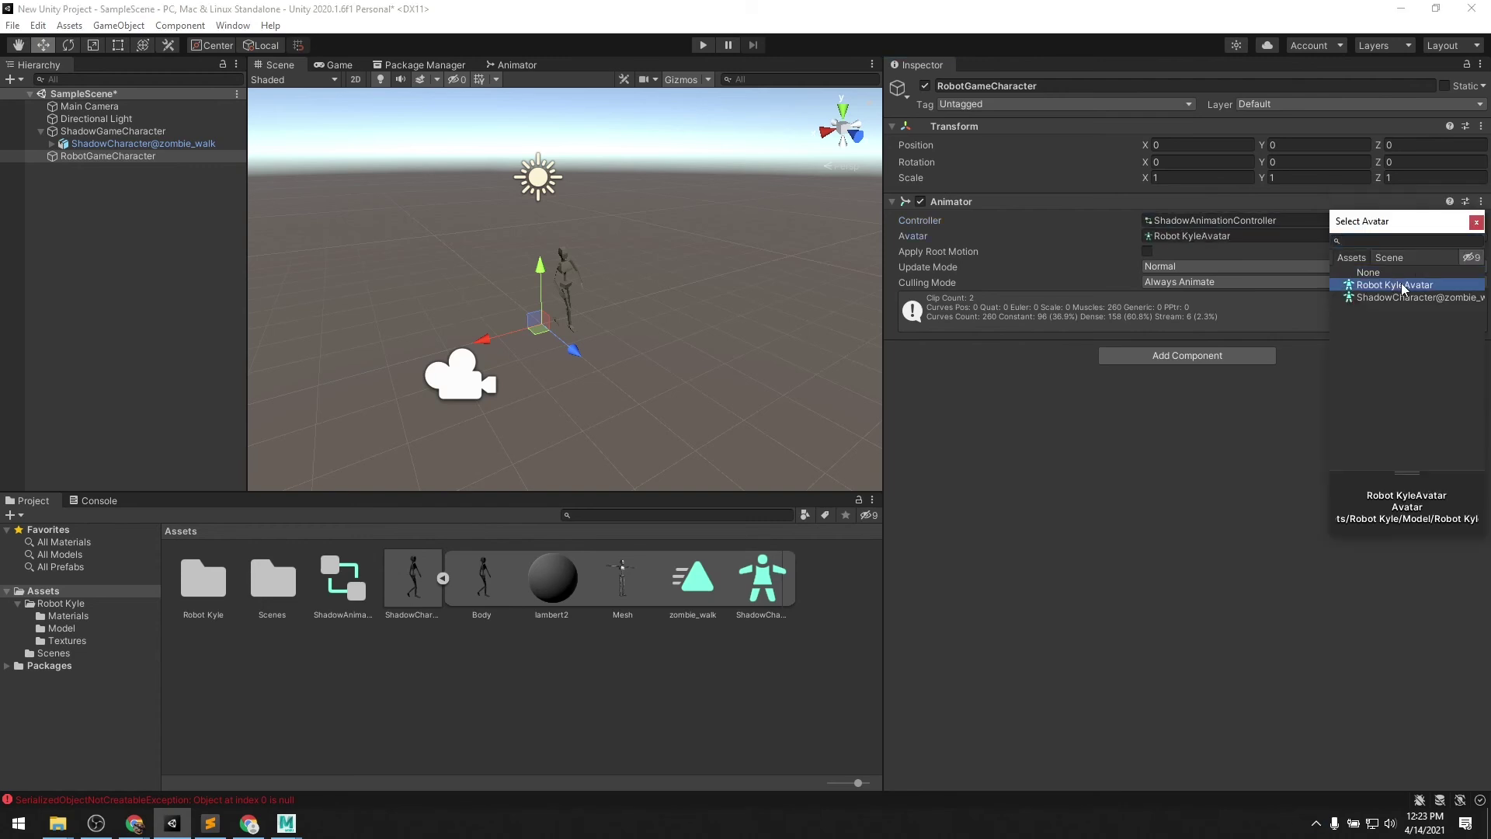
pyautogui.click(1478, 223)
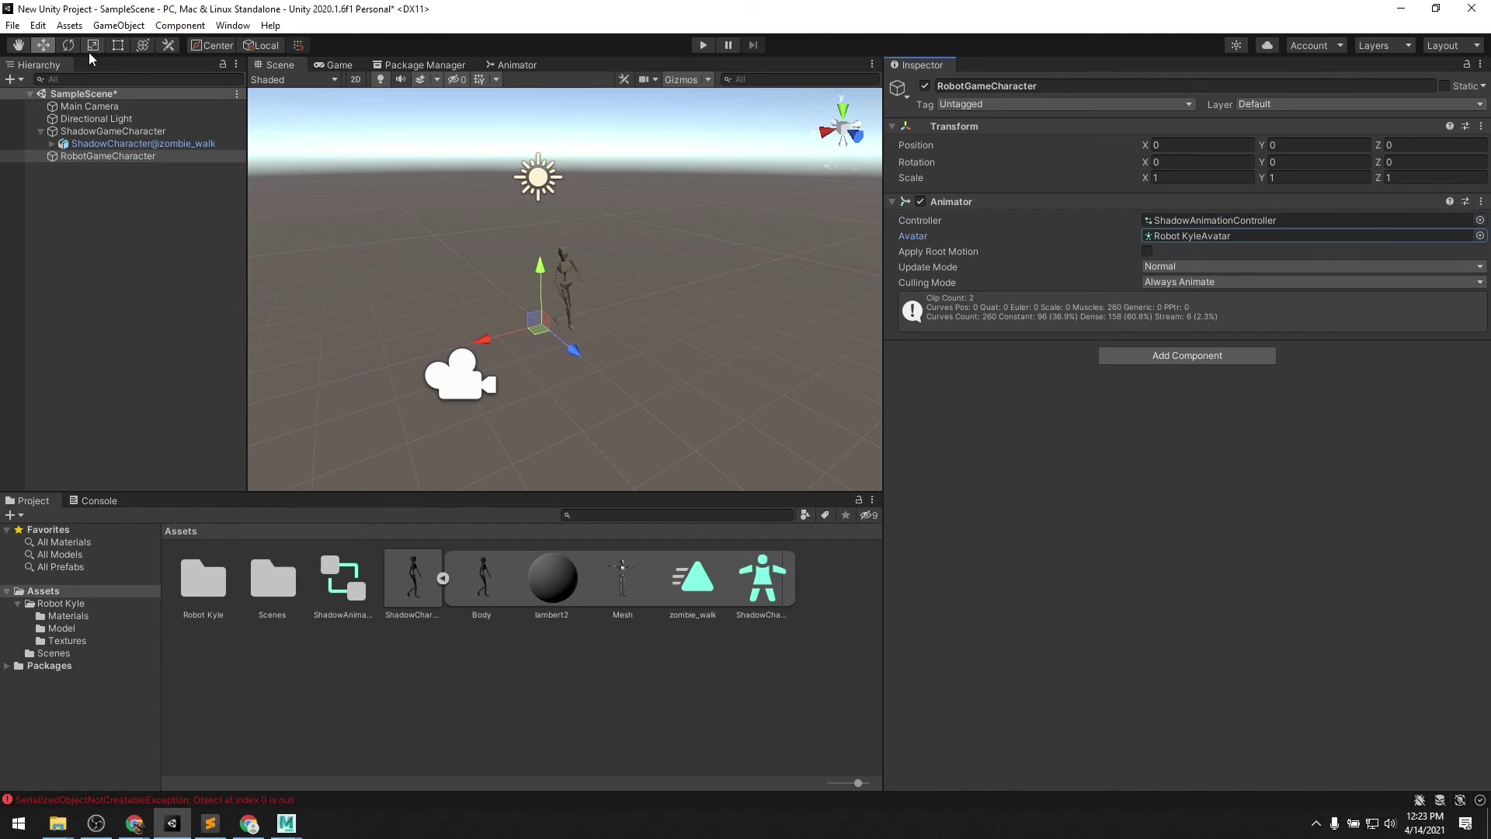
# - Place the Robot Kyle model from the Robot Kyle Model folder as a child of RobotGameCharacter
pyautogui.click(68, 626)
pyautogui.moveTo(202, 584); pyautogui.dragTo(137, 296)
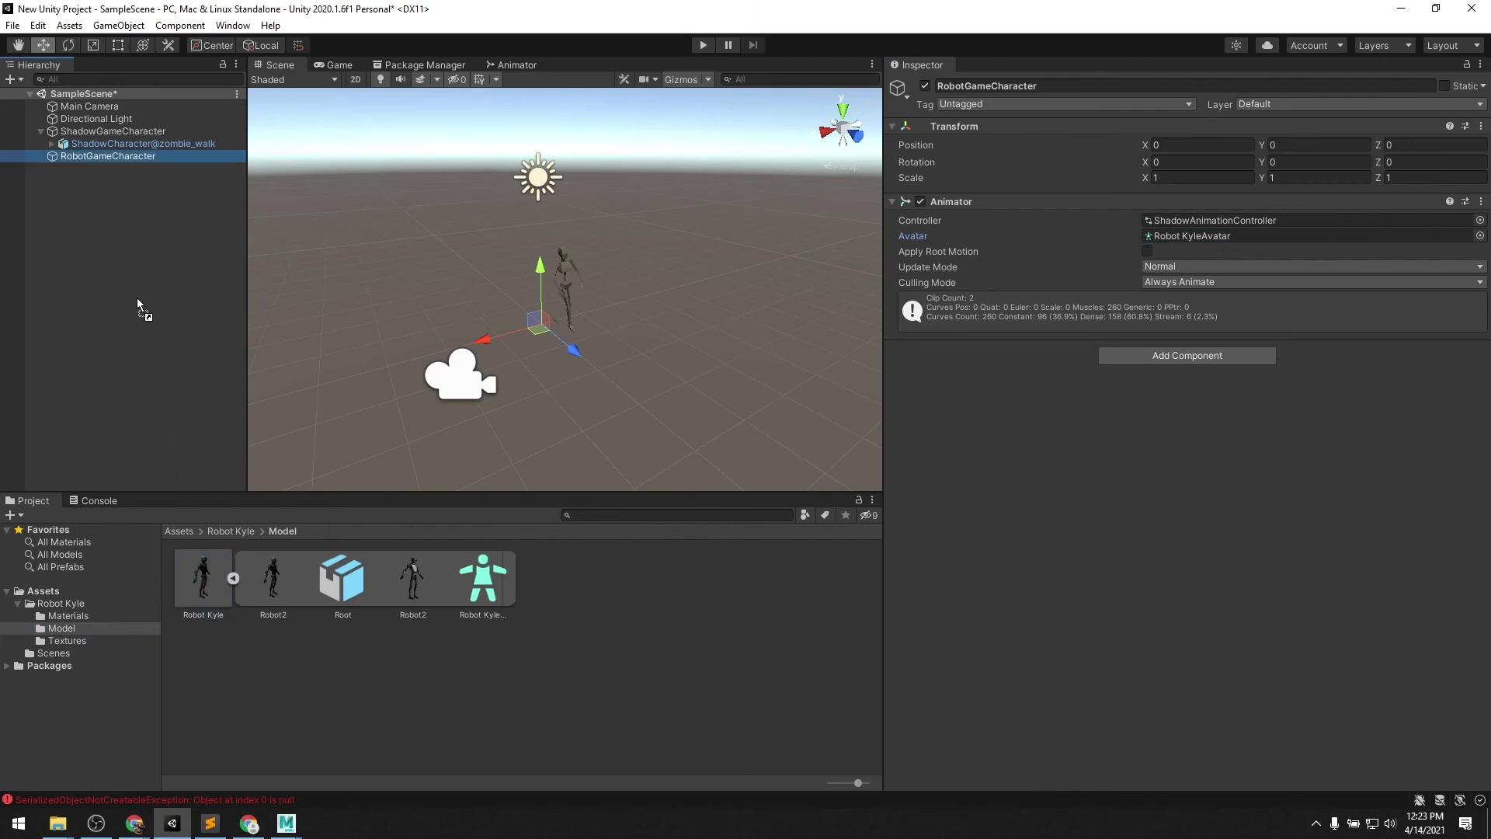
pyautogui.moveTo(110, 164); pyautogui.dragTo(111, 155)
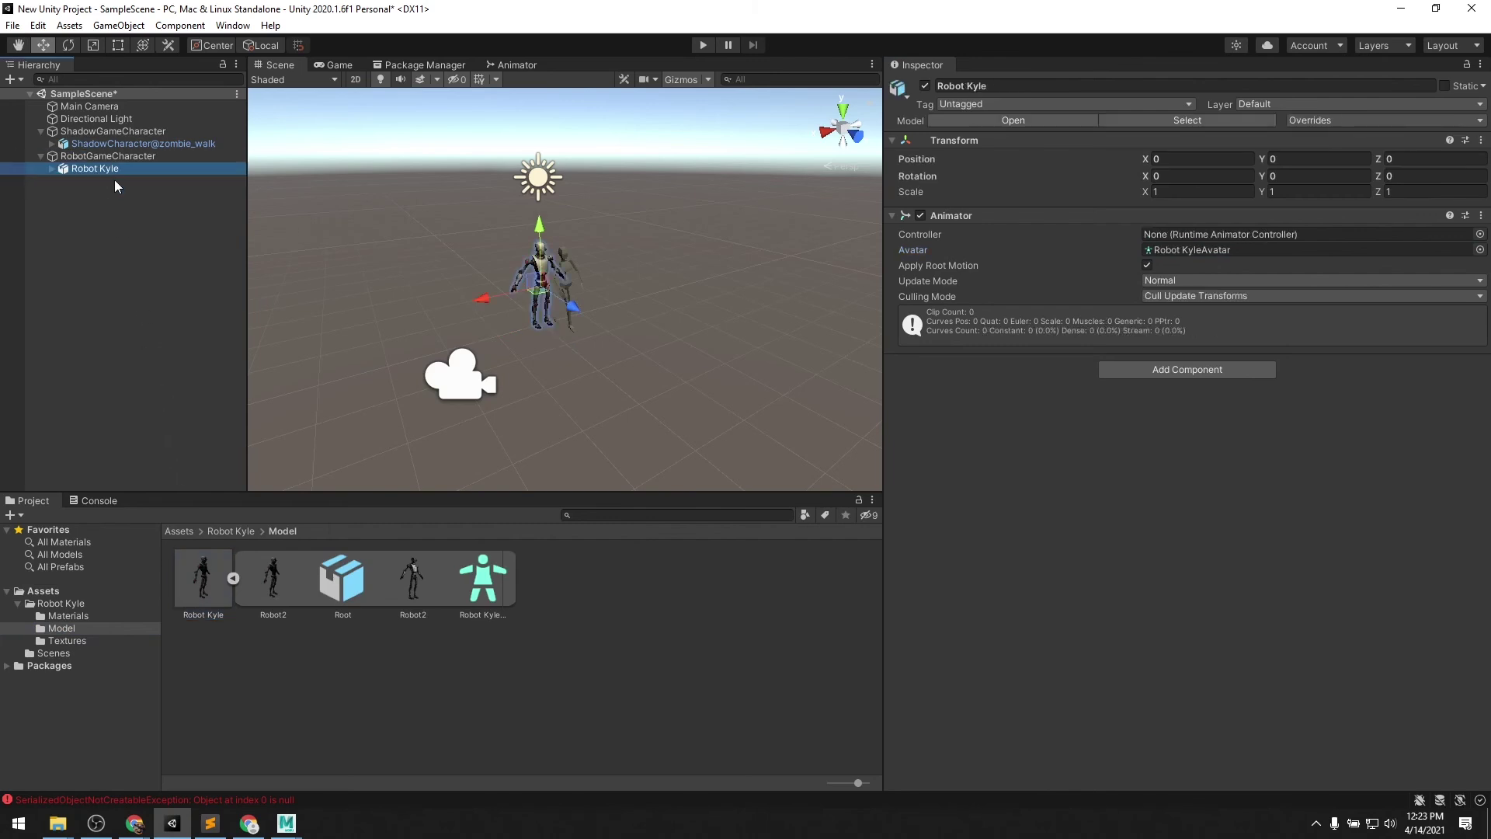
# - Assign ShadowAnimationController to the child Robot Kyle's Animator and test the walk in Play mode, stopping it when done
pyautogui.click(109, 170)
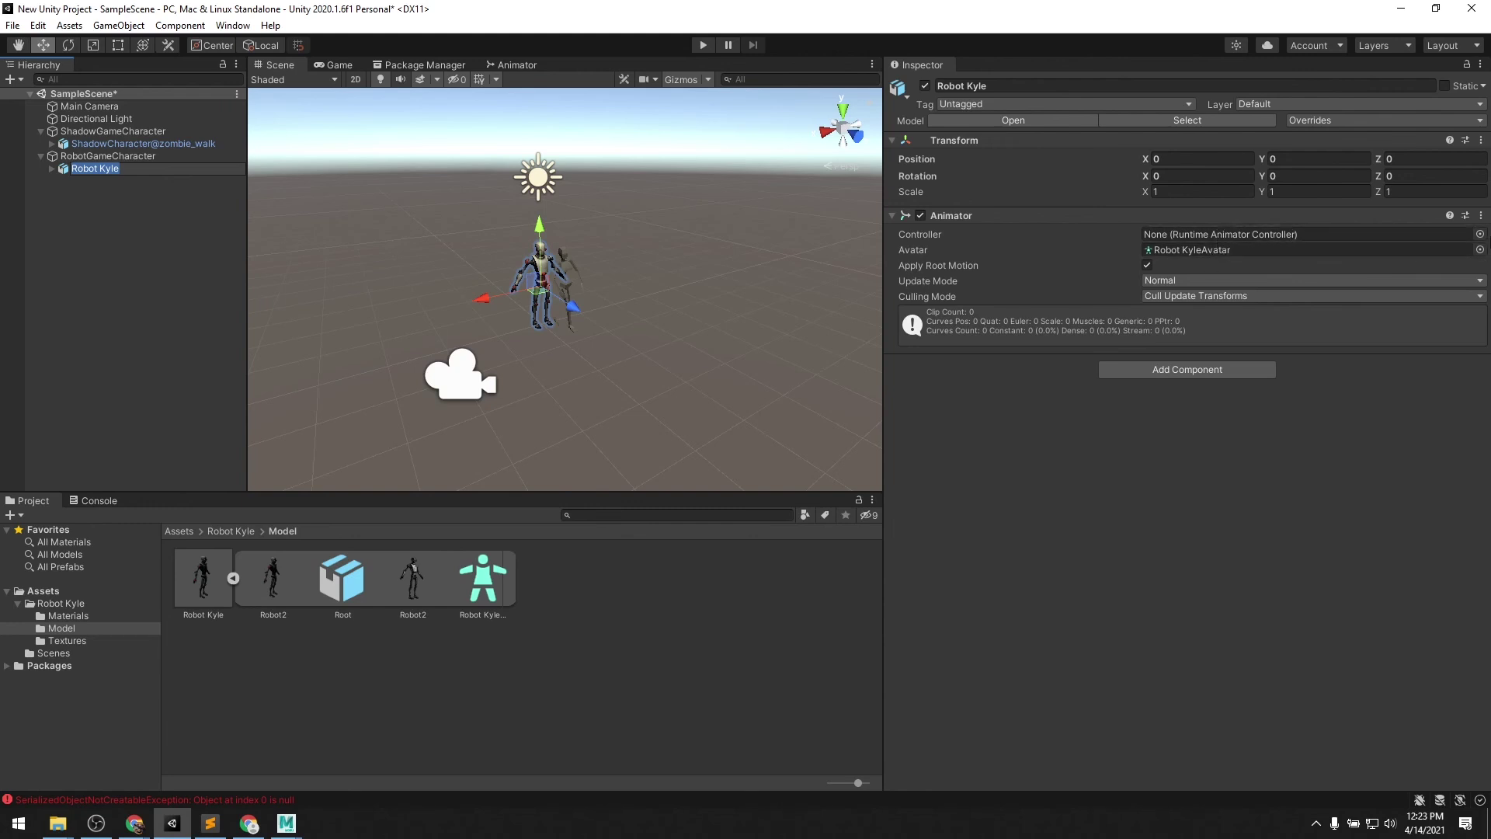
pyautogui.click(1479, 234)
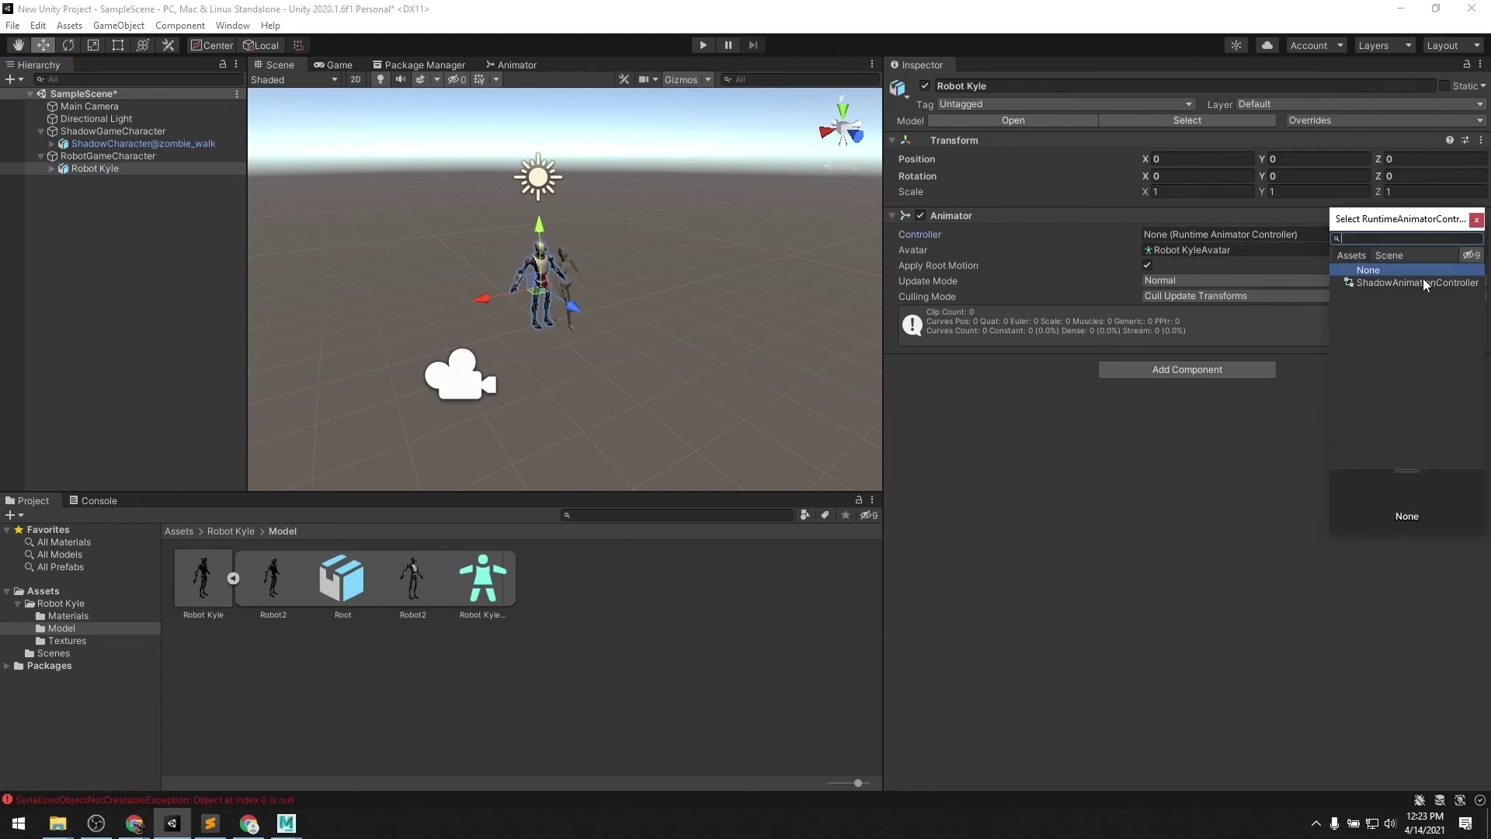
pyautogui.click(1426, 284)
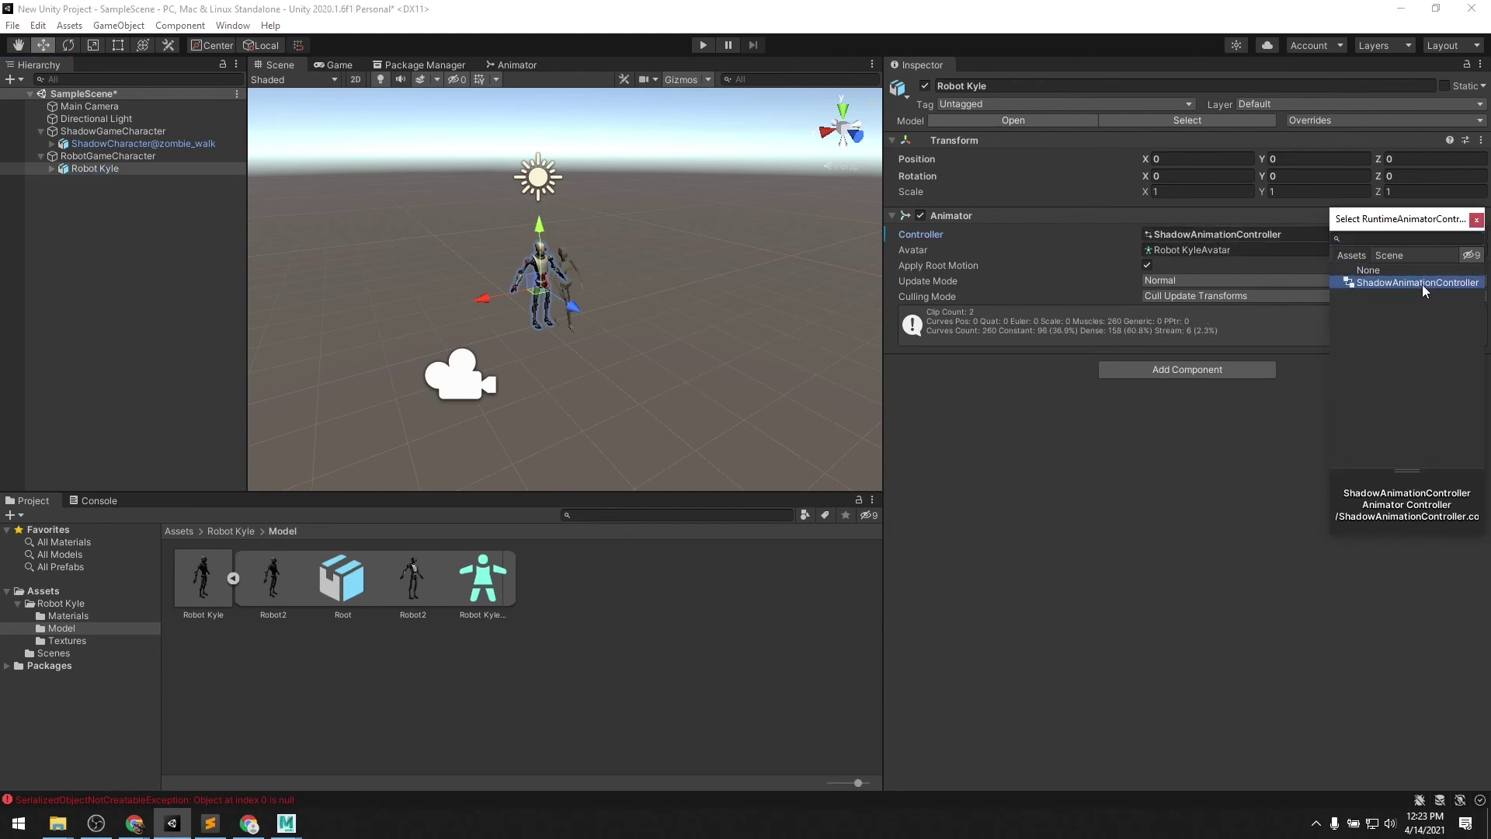
pyautogui.click(1476, 221)
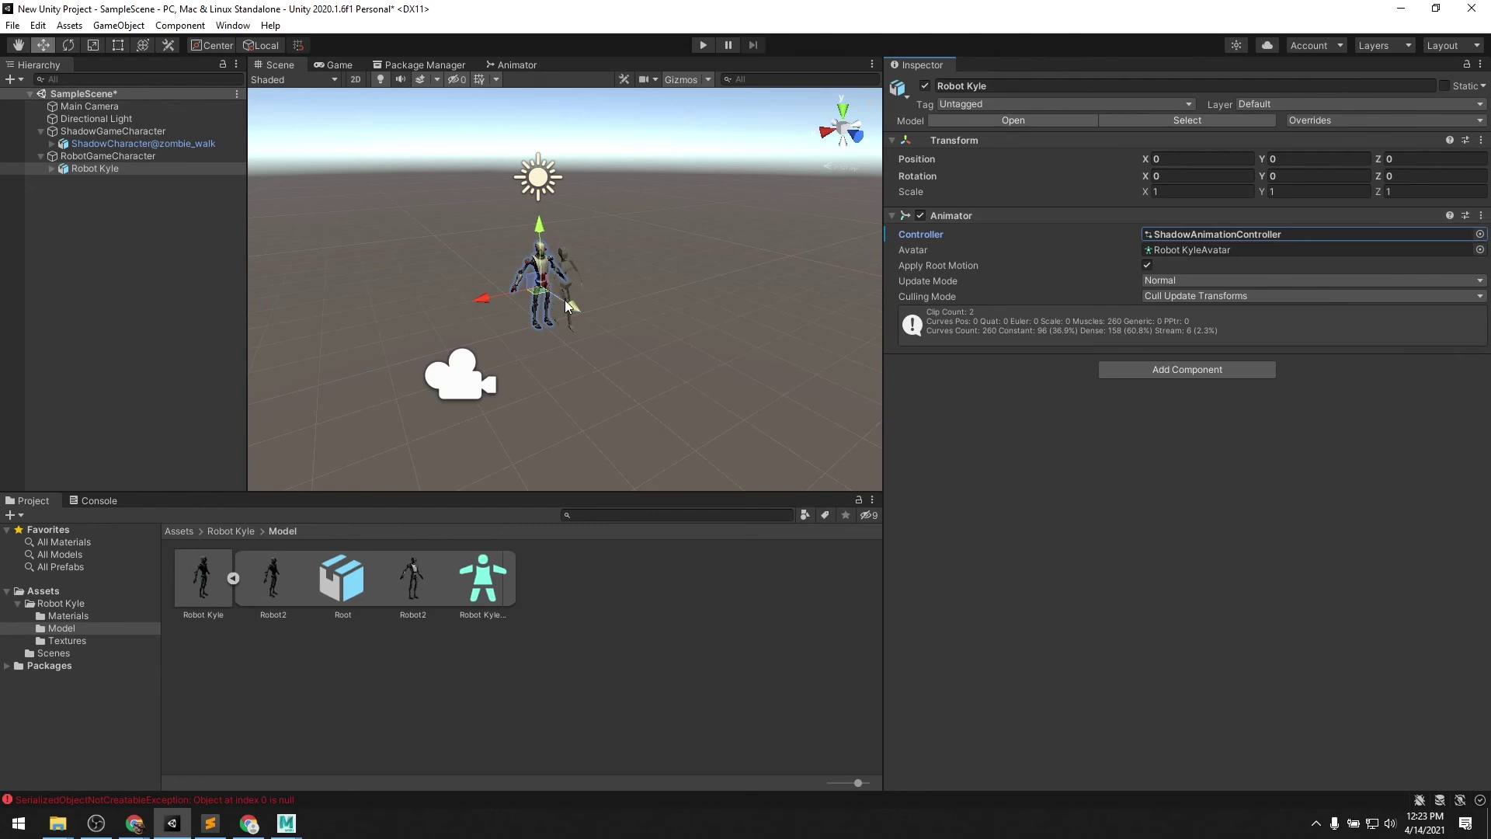
pyautogui.click(703, 45)
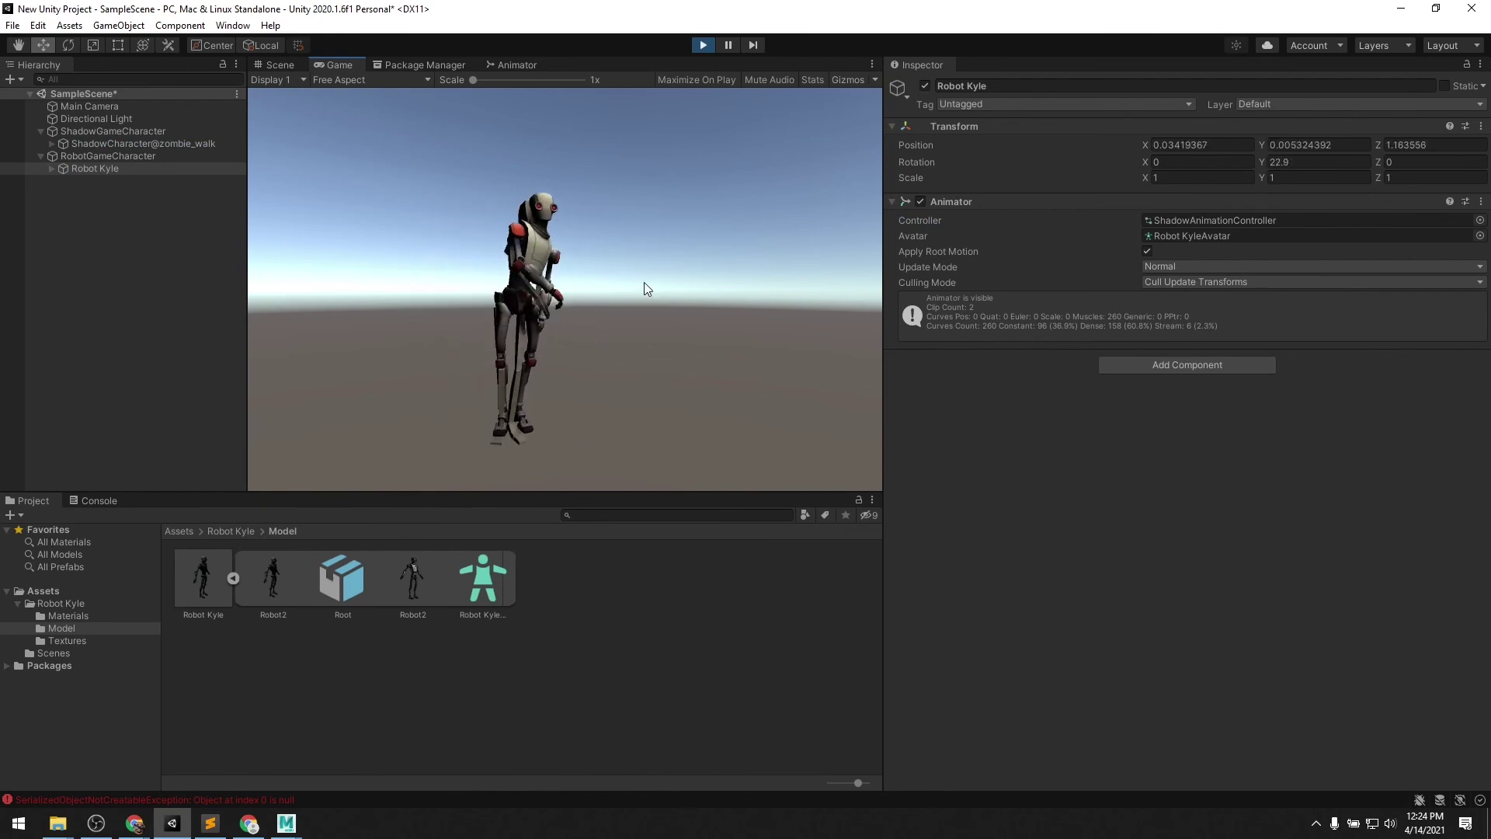
pyautogui.click(701, 45)
# - Move Robot Kyle away from the shadow character to about X 0.51, Z -0.84 and start Play mode to compare both walks
pyautogui.moveTo(573, 306); pyautogui.dragTo(455, 292)
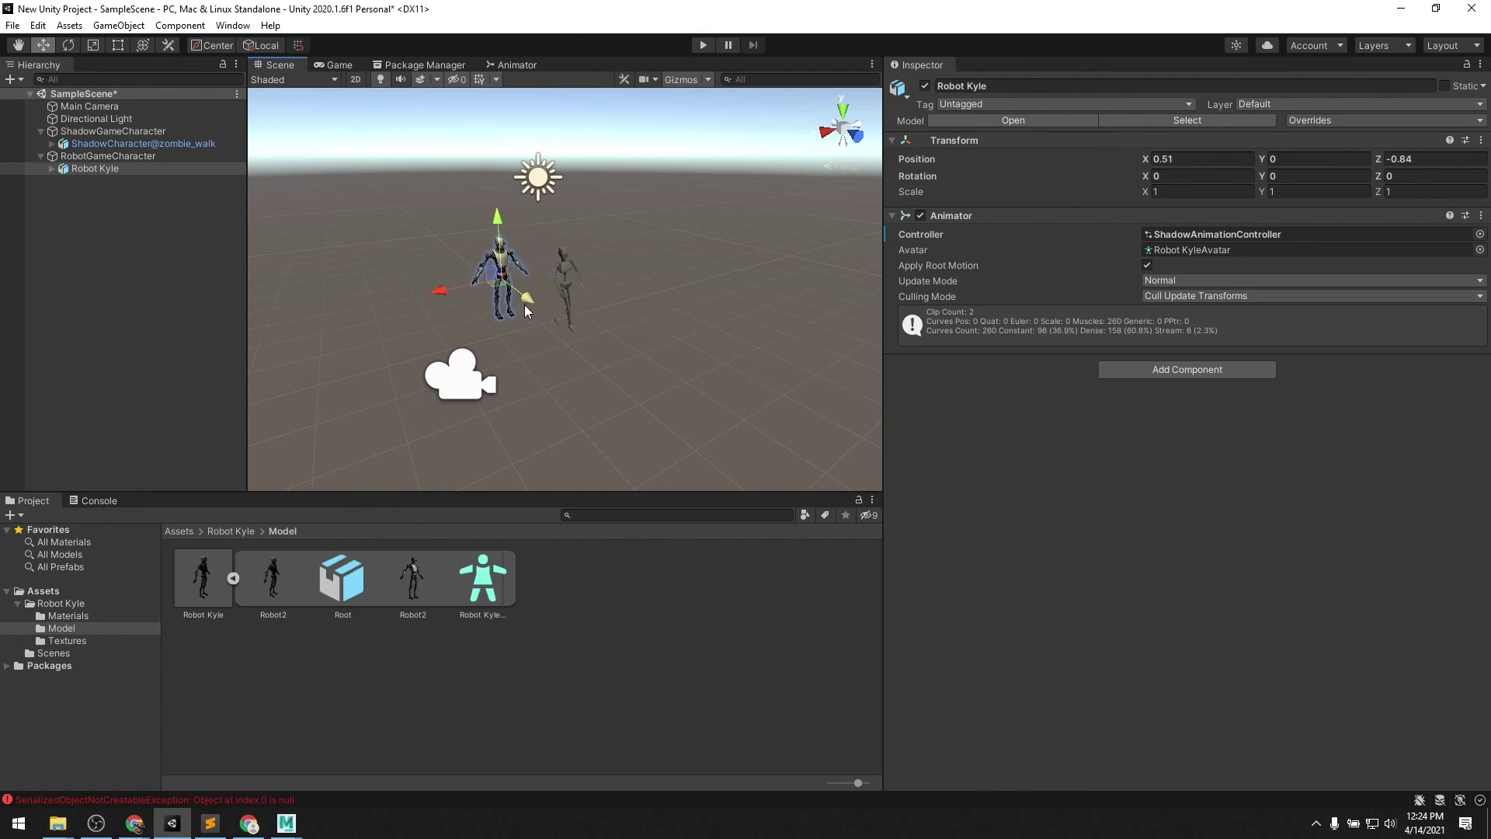
pyautogui.click(467, 396)
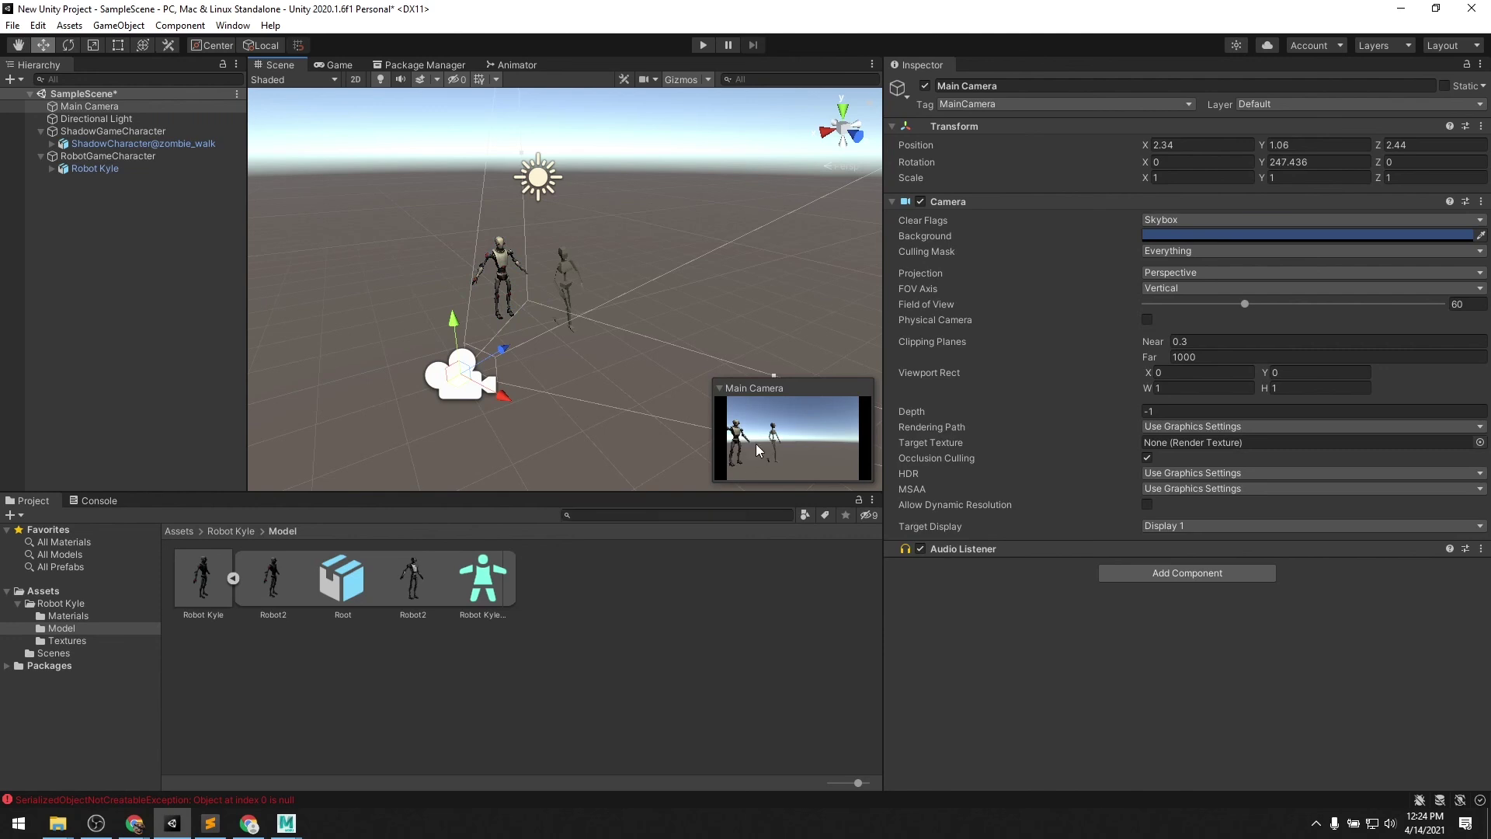
pyautogui.click(704, 47)
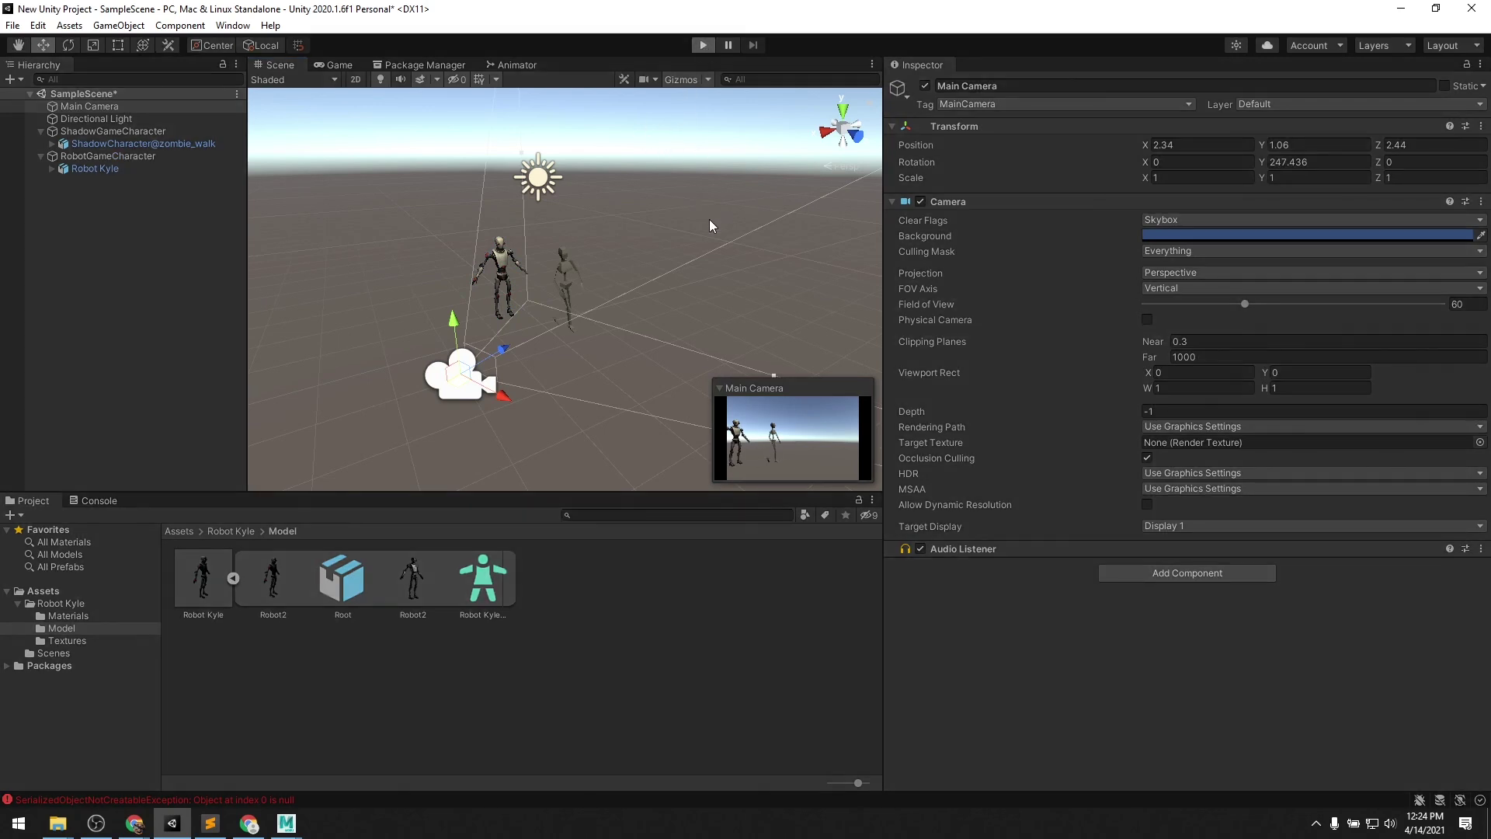